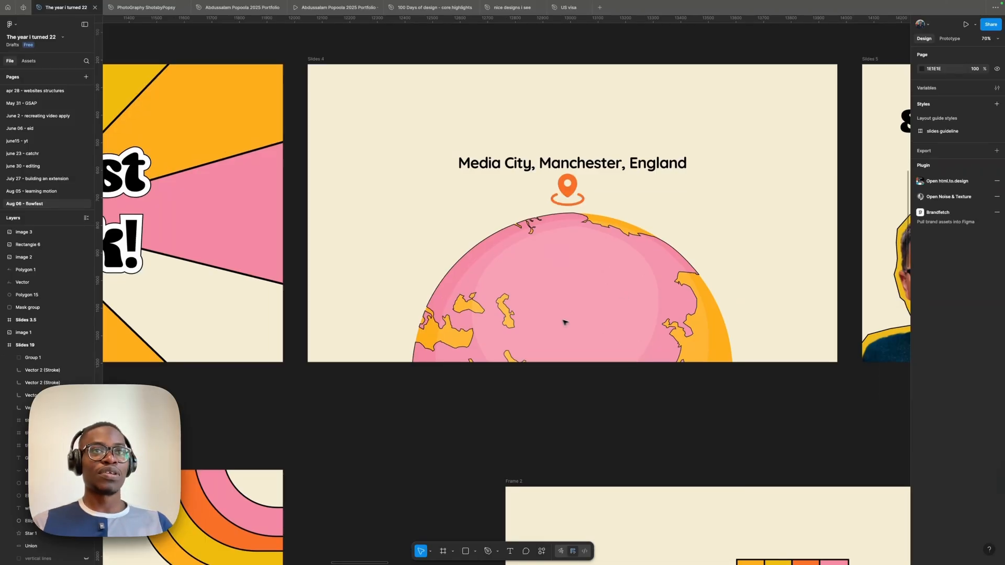
Step: Examine the globe slide on Slides 4 and the speaker portraits on Slides 21 and Slides 5
scroll(564, 322, "down", 10)
scroll(393, 327, "right", 5)
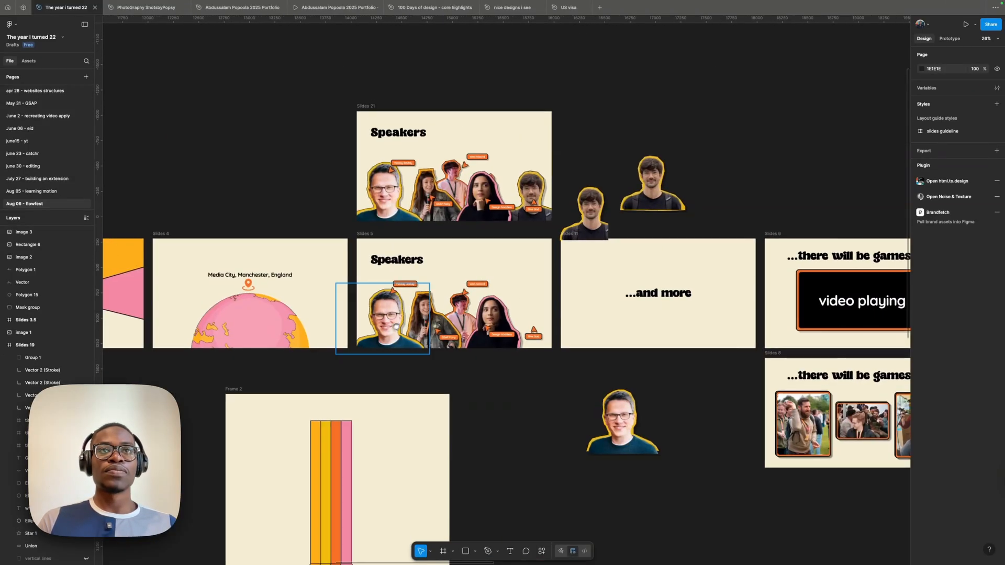
scroll(392, 327, "up", 10)
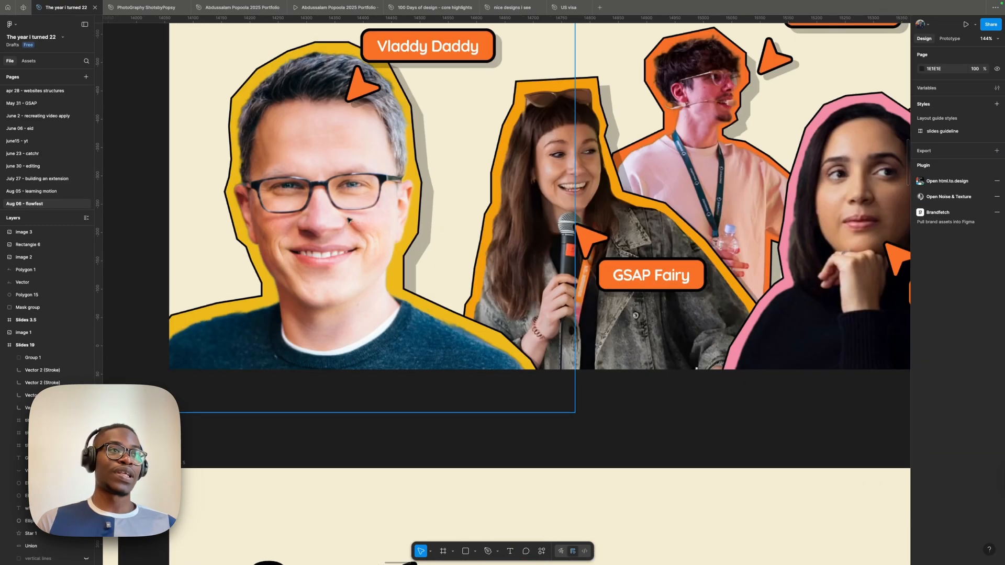
scroll(344, 226, "down", 10)
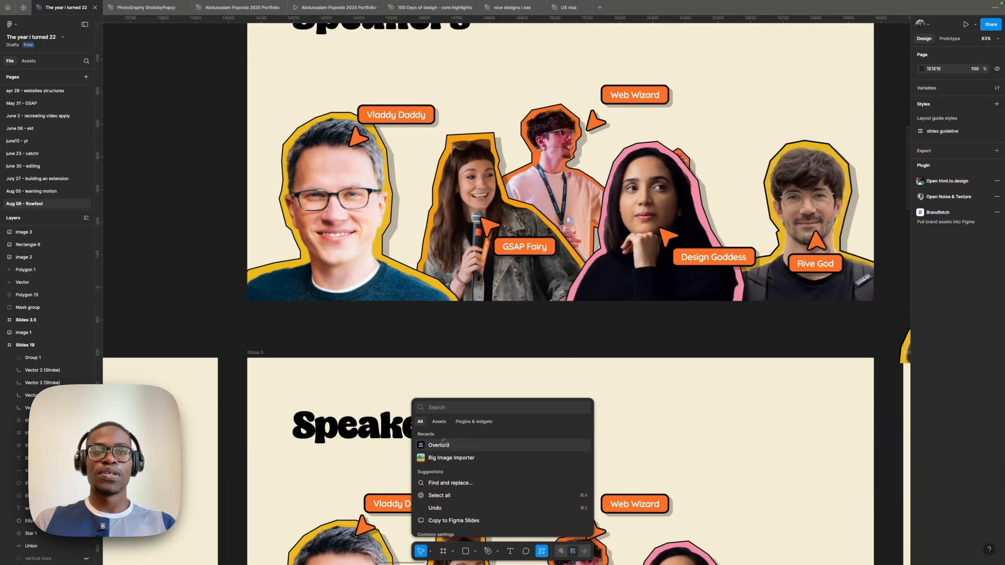
key("Escape")
scroll(554, 345, "down", 5)
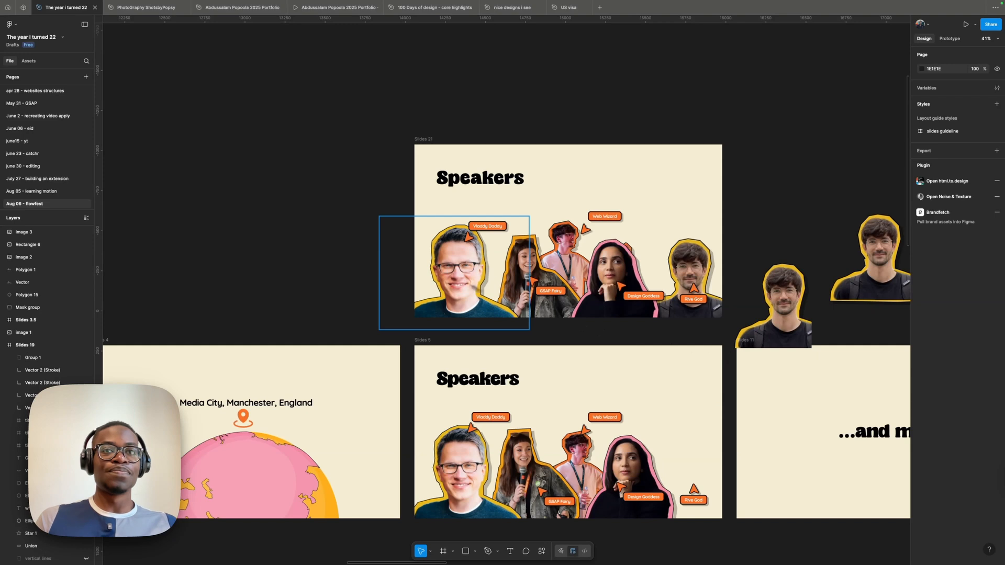
scroll(486, 235, "up", 5)
scroll(619, 267, "down", 7)
scroll(576, 408, "up", 5)
Step: Compare the layered speaker cutout group on Slides 5 with the single-image cutouts on Slides 21
left_click(554, 411)
scroll(596, 382, "down", 3)
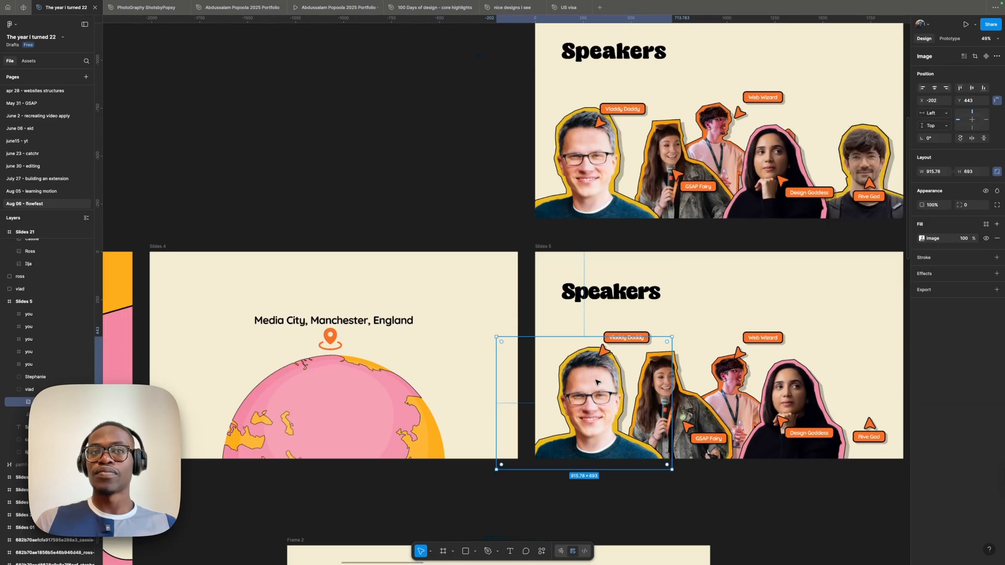
scroll(596, 382, "up", 2)
key("super+z")
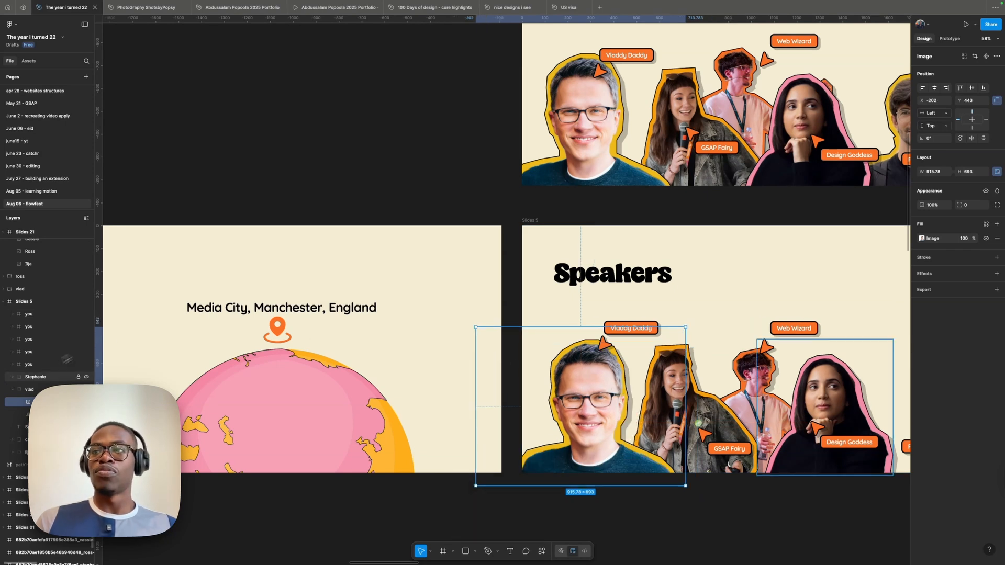
left_click(26, 393)
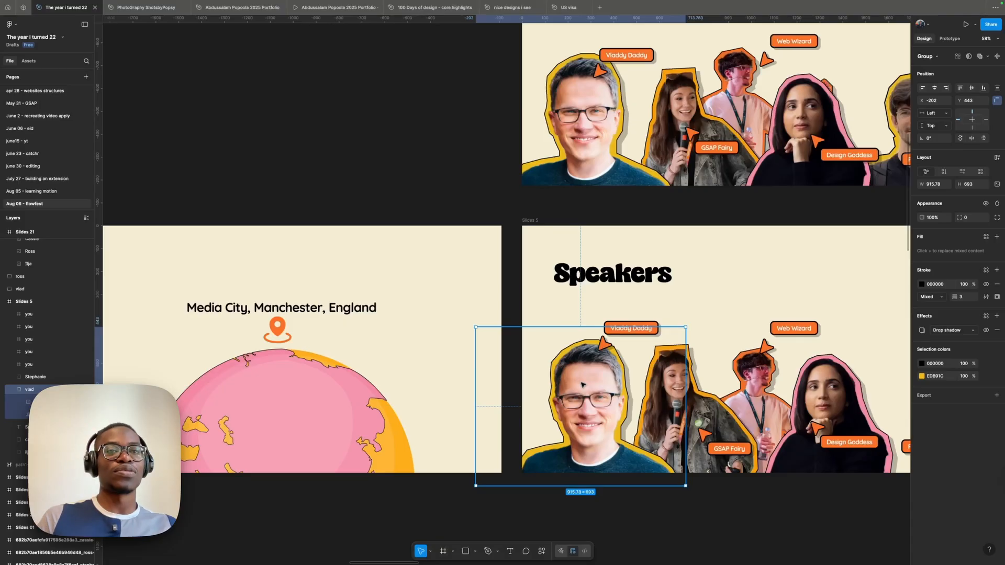
scroll(595, 370, "up", 3)
left_click(579, 285)
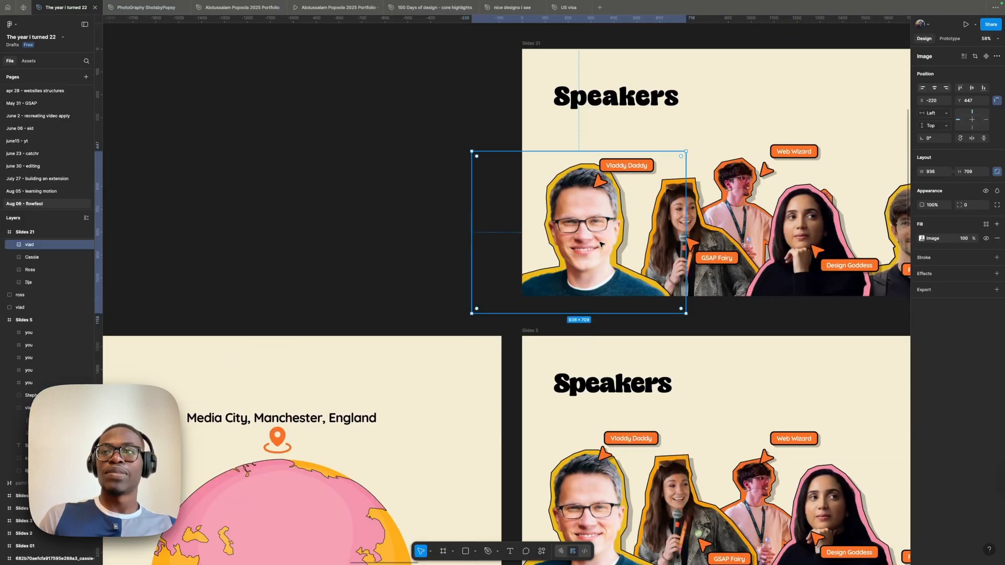
left_click(754, 196)
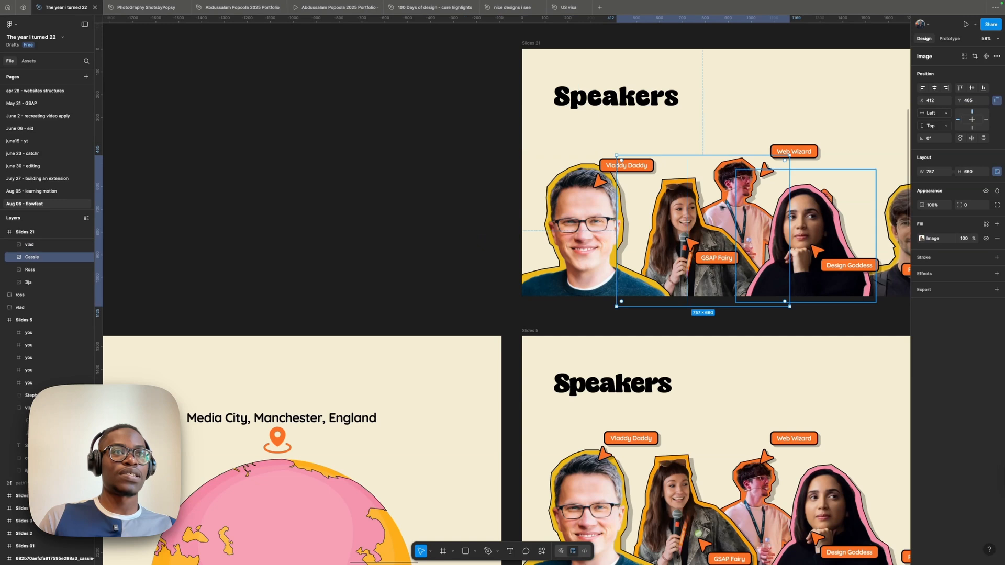
Step: Inspect the pink-outlined speaker's image on Slides 21 and compare the remaining portraits with the versions on Slides 5
scroll(822, 235, "down", 3)
scroll(822, 236, "up", 10)
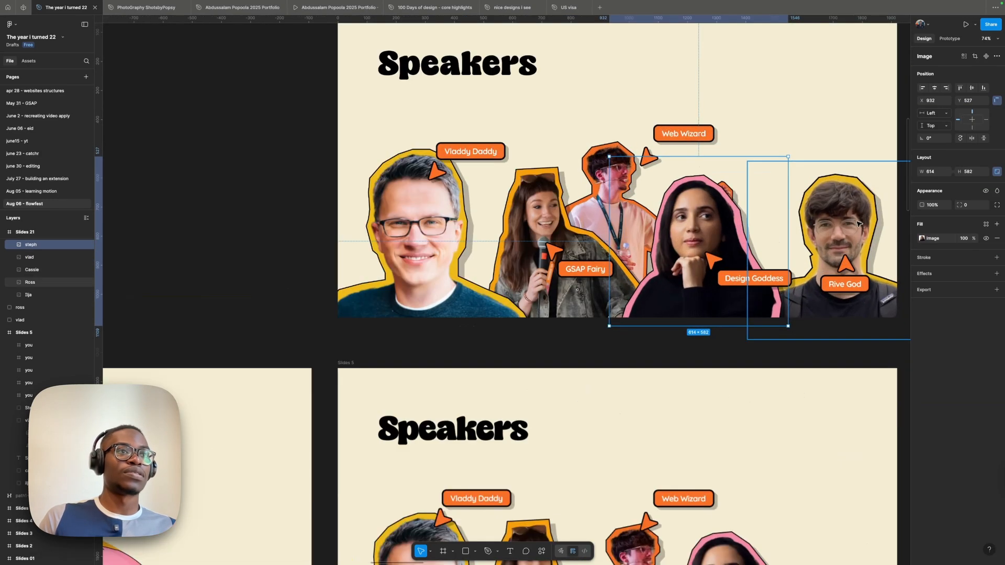
scroll(848, 236, "down", 5)
scroll(747, 283, "up", 6)
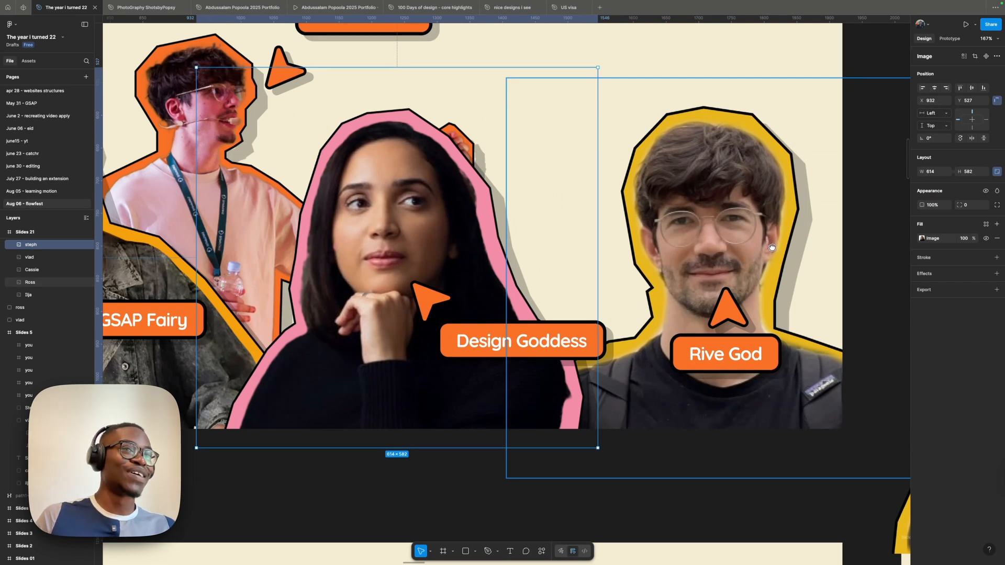
scroll(757, 251, "down", 5)
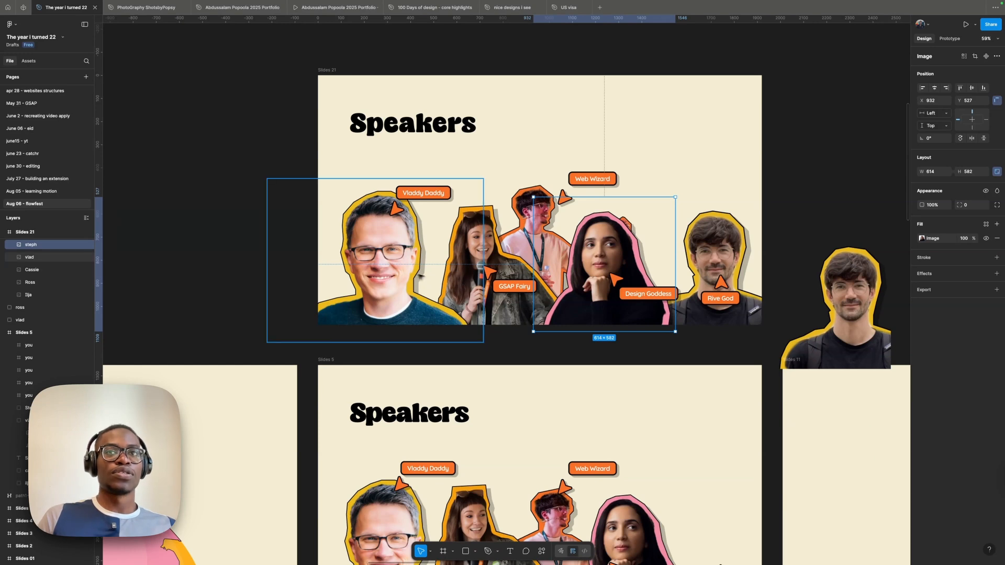
scroll(386, 269, "down", 2)
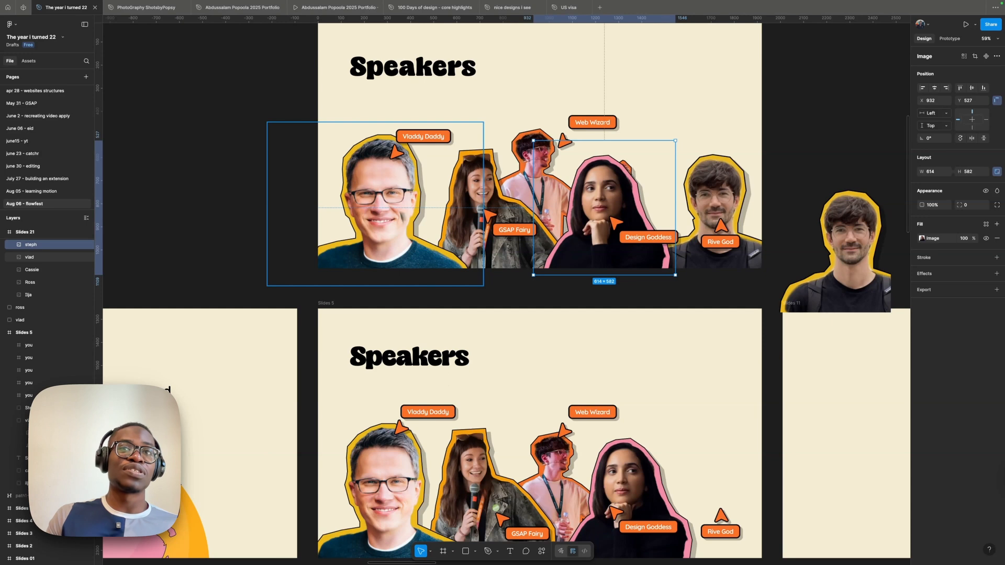
scroll(578, 372, "down", 5)
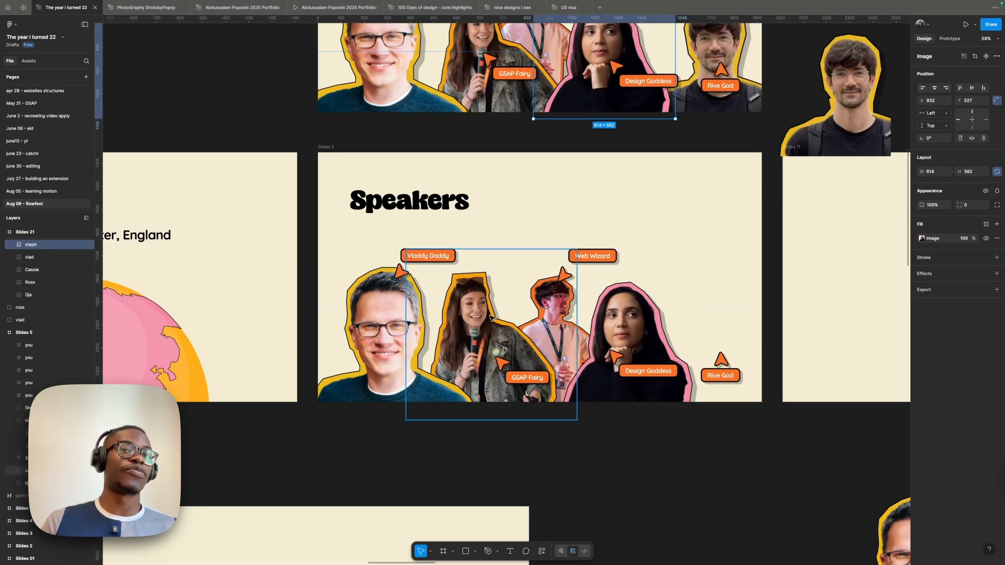
scroll(491, 317, "up", 4)
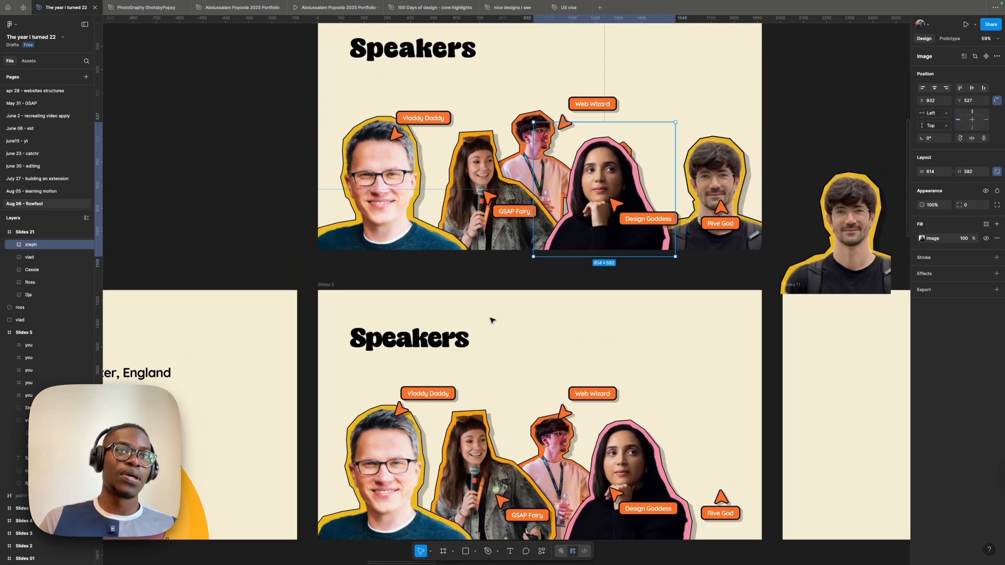
scroll(491, 320, "down", 5)
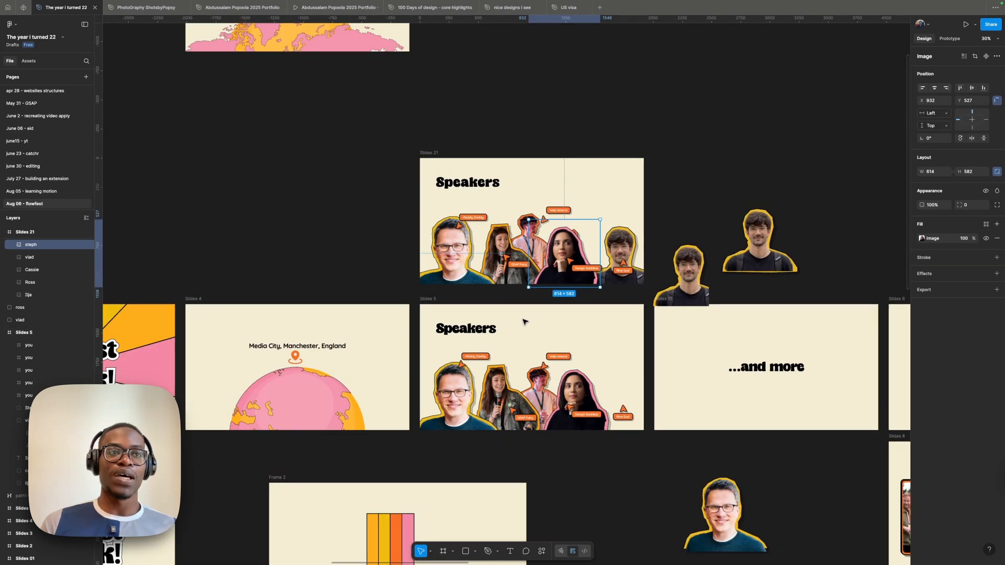
Step: Shift the combined games image on Slides 8 off its photo frames and move it back over them at X 90, Y 322
scroll(624, 395, "right", 5)
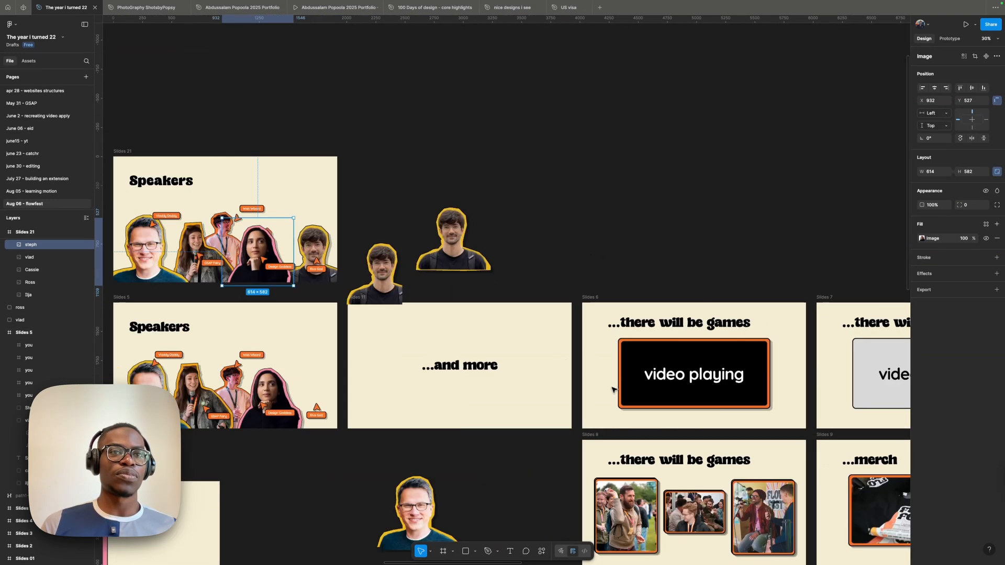
scroll(613, 388, "right", 2)
scroll(438, 342, "down", 2)
scroll(603, 380, "right", 3)
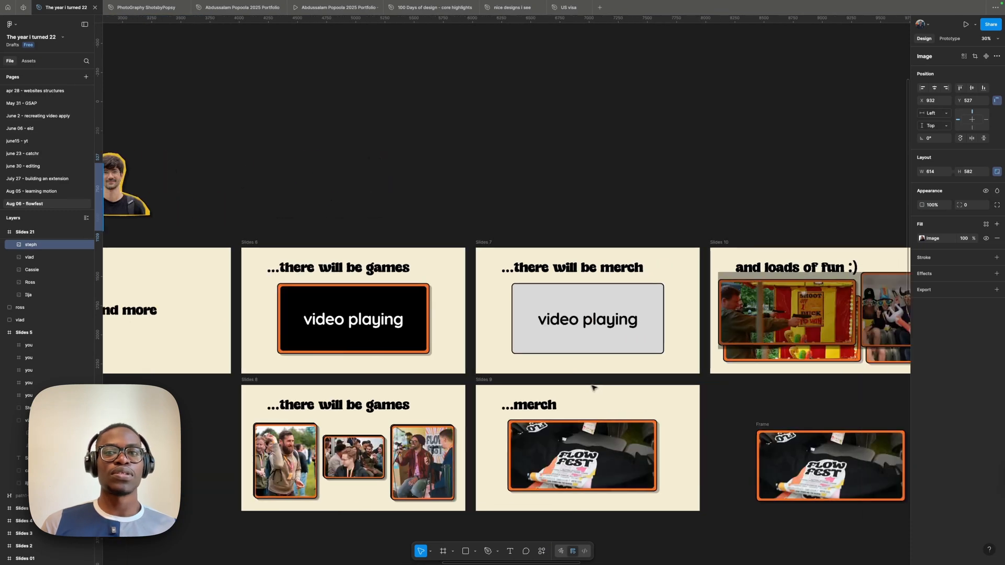
scroll(596, 385, "down", 3)
scroll(454, 269, "up", 5)
left_click(456, 214)
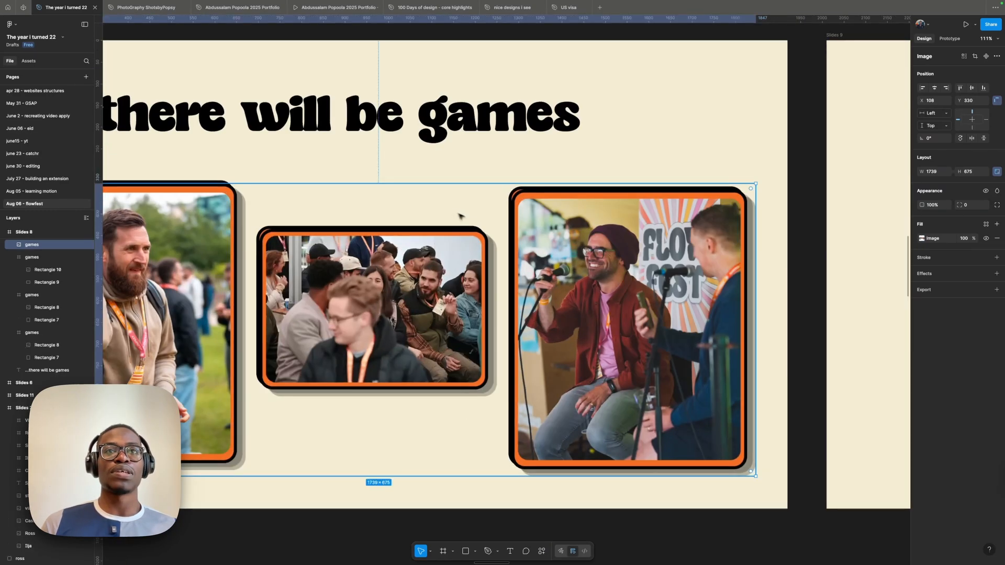
left_click_drag(470, 351, 479, 434)
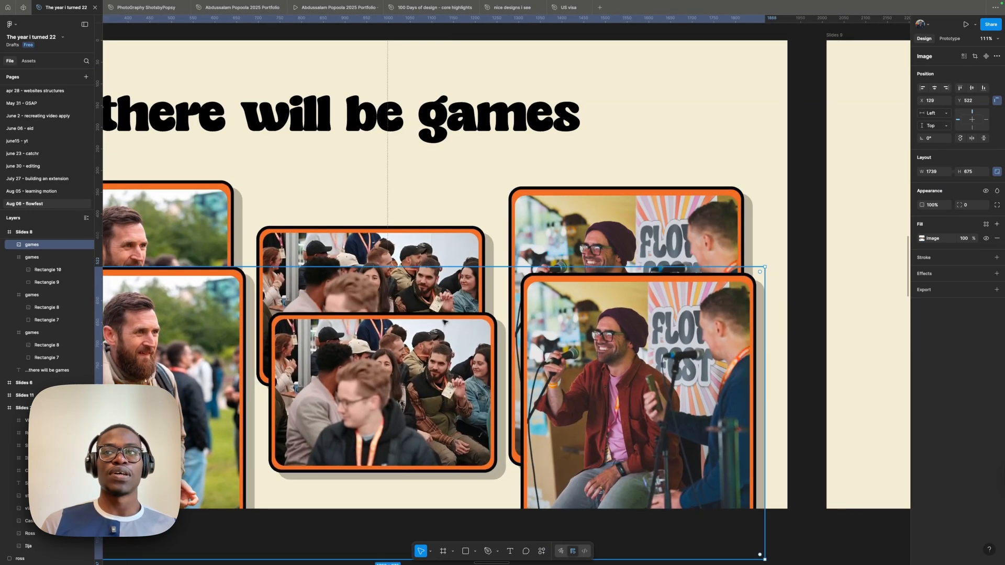
scroll(433, 330, "down", 5)
left_click_drag(439, 364, 431, 337)
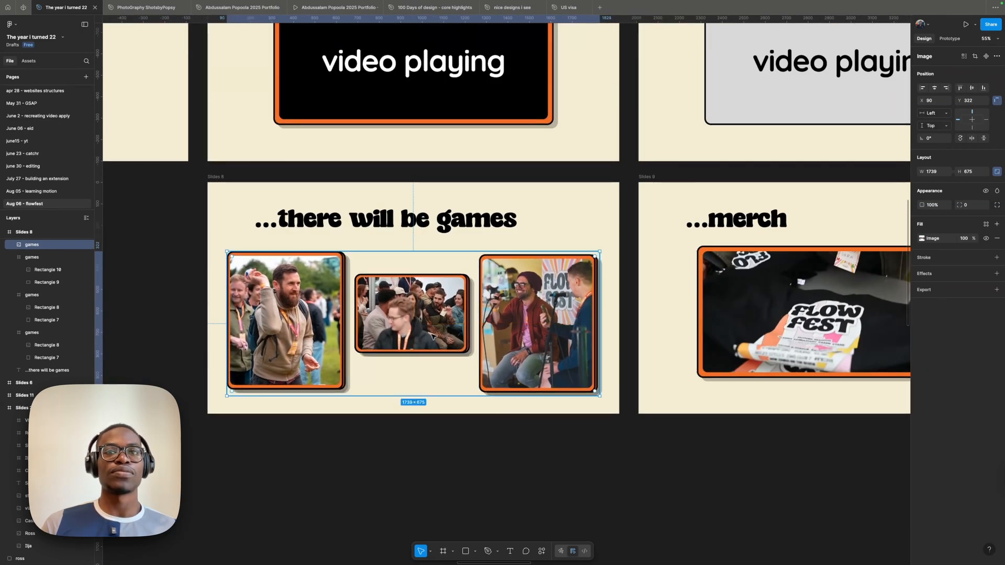
Step: Move the combined fun image on Slides 10 over its photo frames at X 117, Y 369
scroll(507, 339, "down", 5)
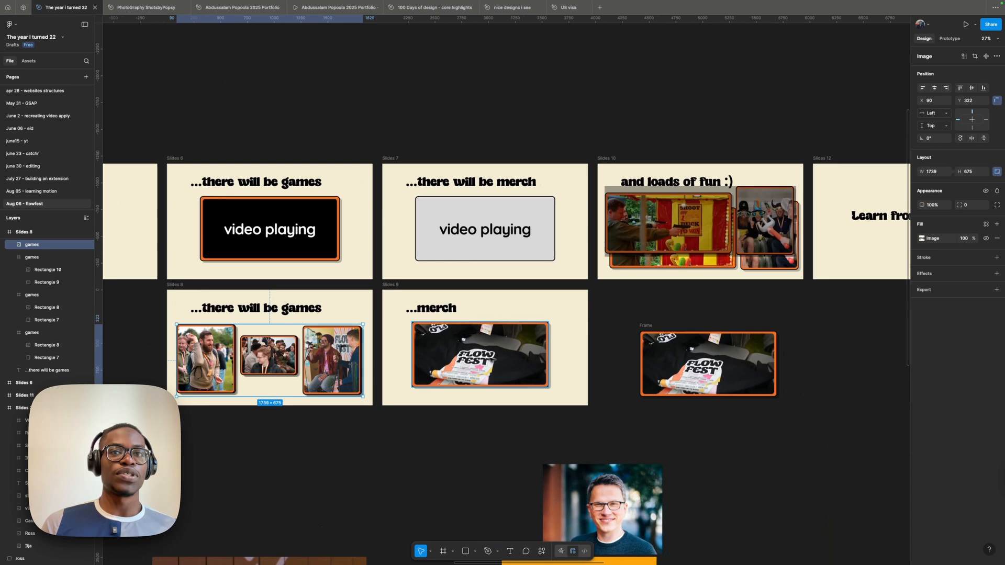
scroll(738, 308, "up", 2)
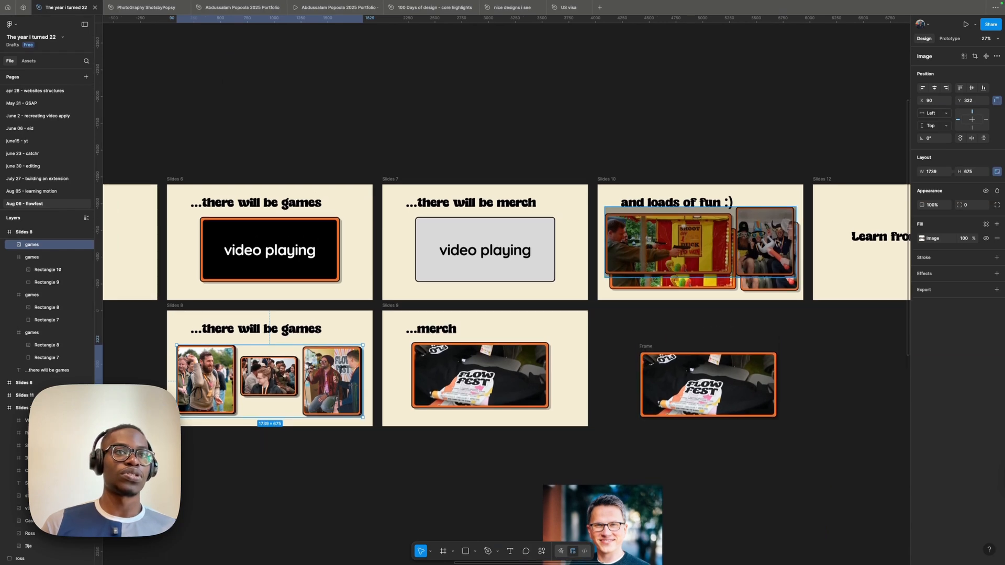
left_click(777, 241)
left_click(997, 251)
left_click(997, 238)
key("minus")
Step: Review the closing slides through Slides 19, including the sun, globe, Blue Peter Garden and ticket designs
scroll(717, 329, "up", 3)
scroll(717, 330, "right", 10)
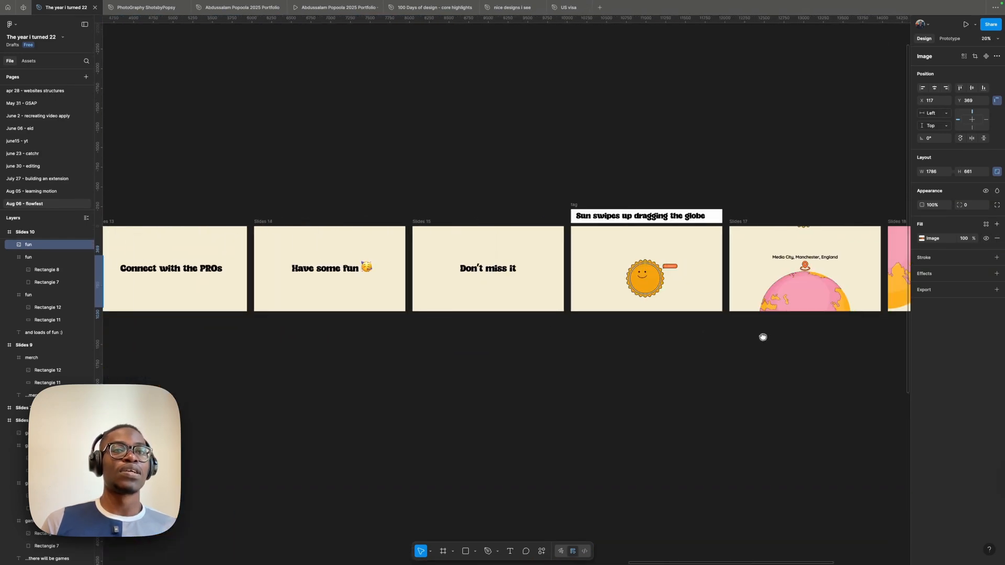
scroll(763, 338, "right", 5)
scroll(763, 336, "right", 1)
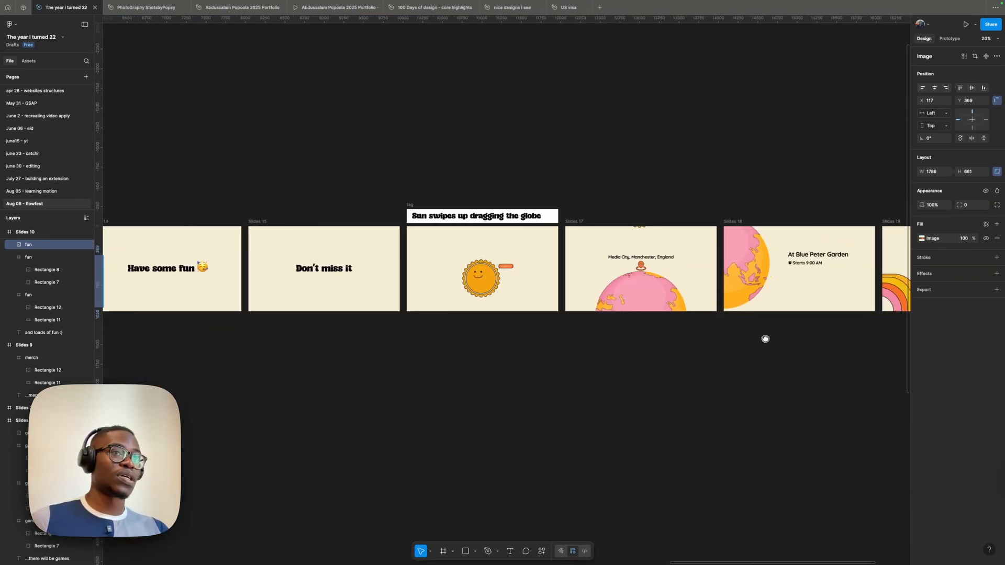
scroll(529, 294, "up", 5)
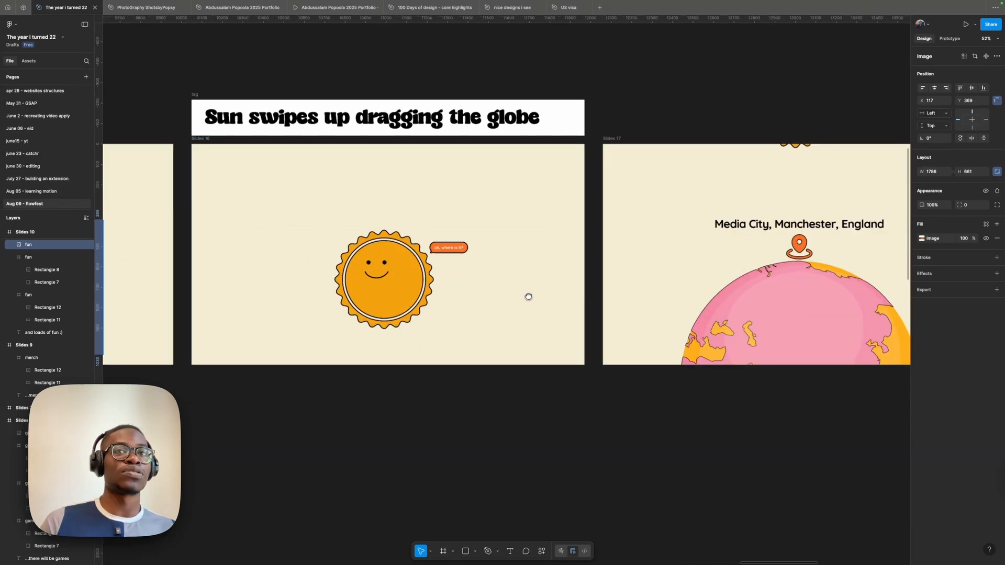
scroll(524, 304, "right", 10)
scroll(517, 309, "right", 15)
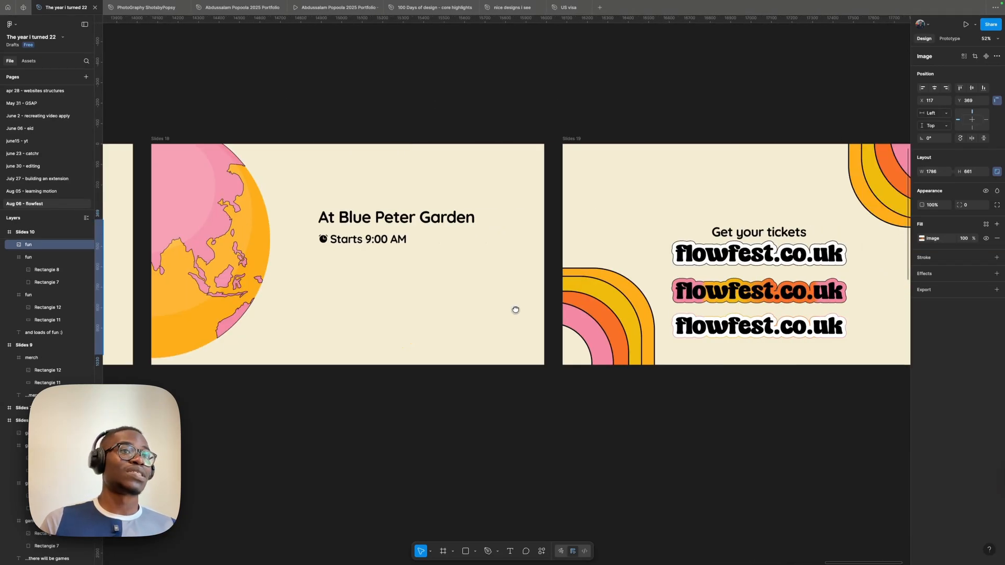
scroll(518, 309, "right", 3)
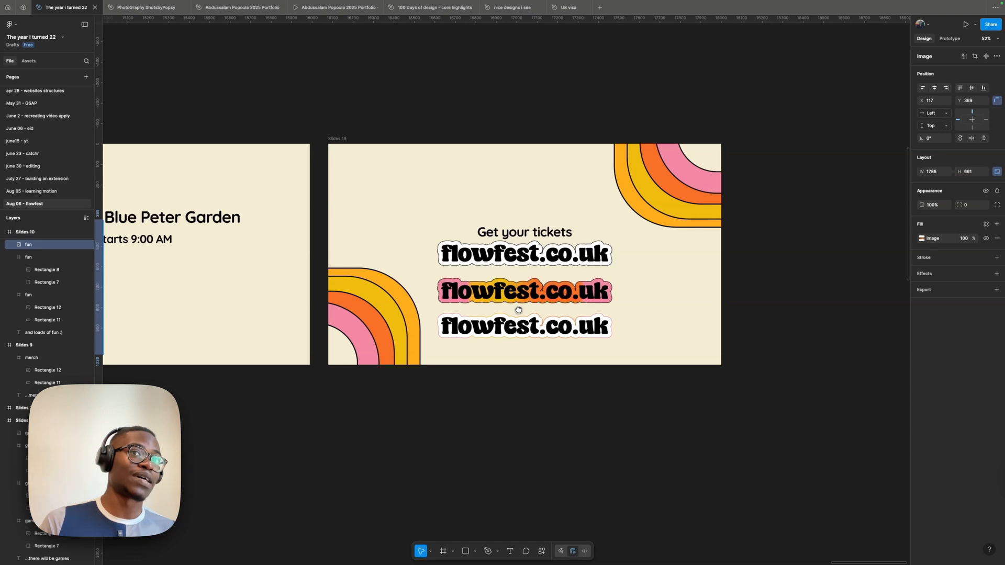
scroll(656, 283, "down", 5)
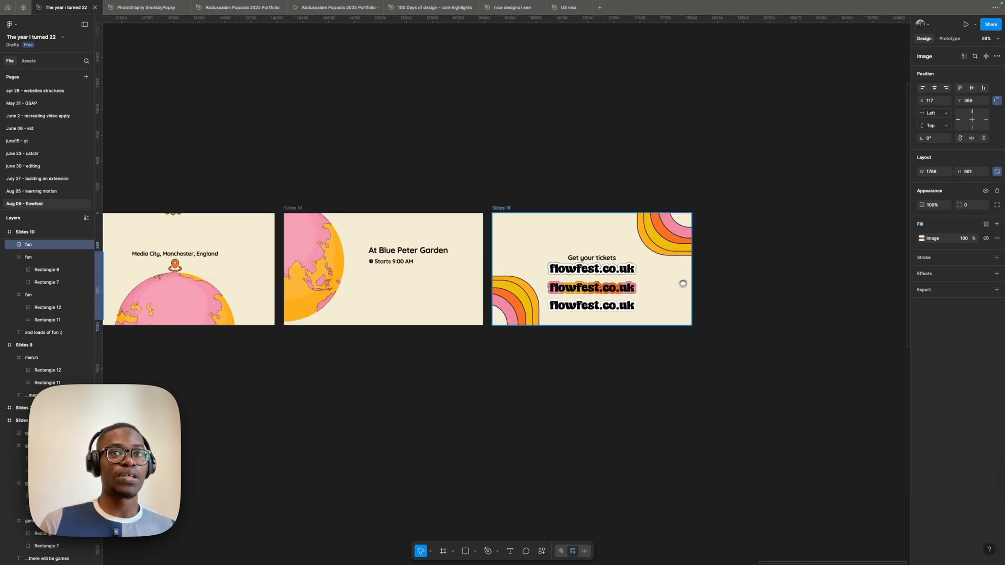
scroll(525, 251, "left", 10)
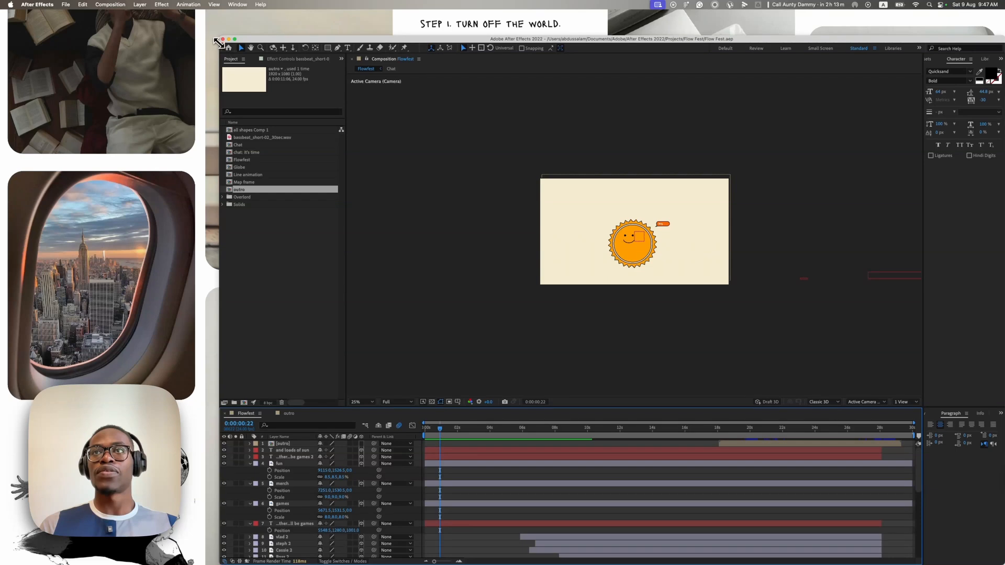
Step: Switch to After Effects, enlarge its window with the Flowfest composition fitted to the viewer, and preview the animation from the start
left_click_drag(219, 38, 1, 11)
key("shift+slash")
left_click_drag(227, 421, 202, 429)
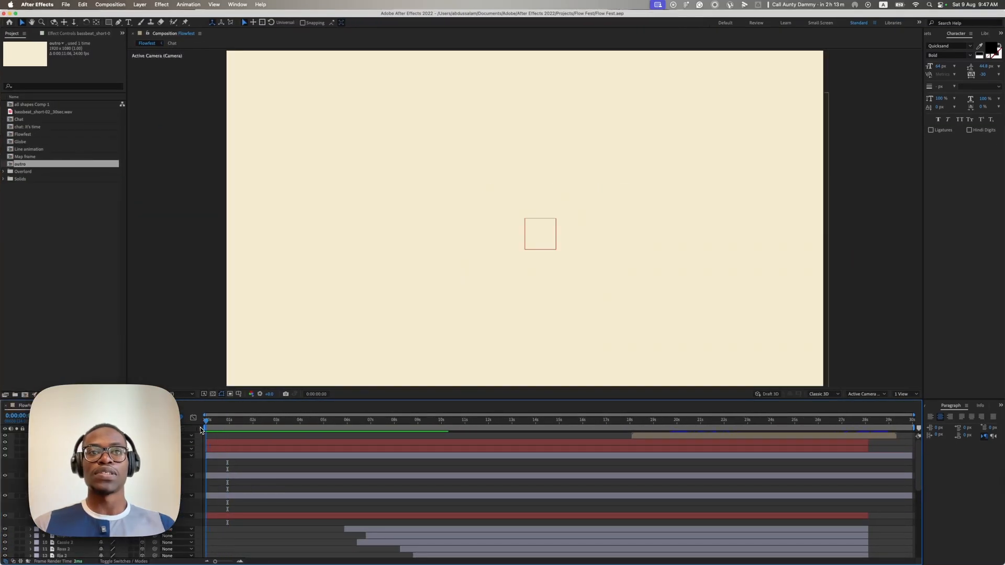
key("space")
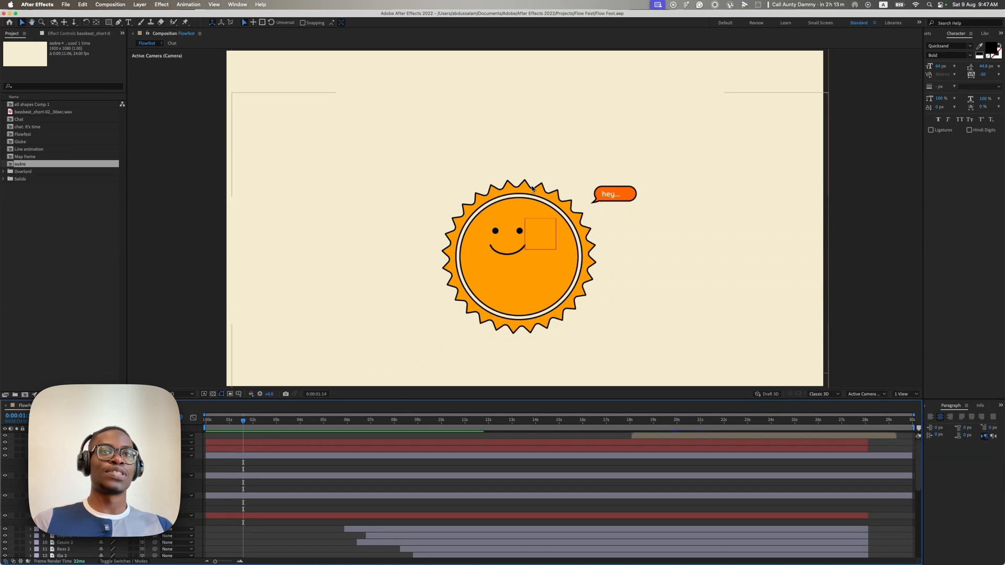
Step: Select the sun layer in the Flowfest composition and show its Position property
scroll(82, 550, "down", 6)
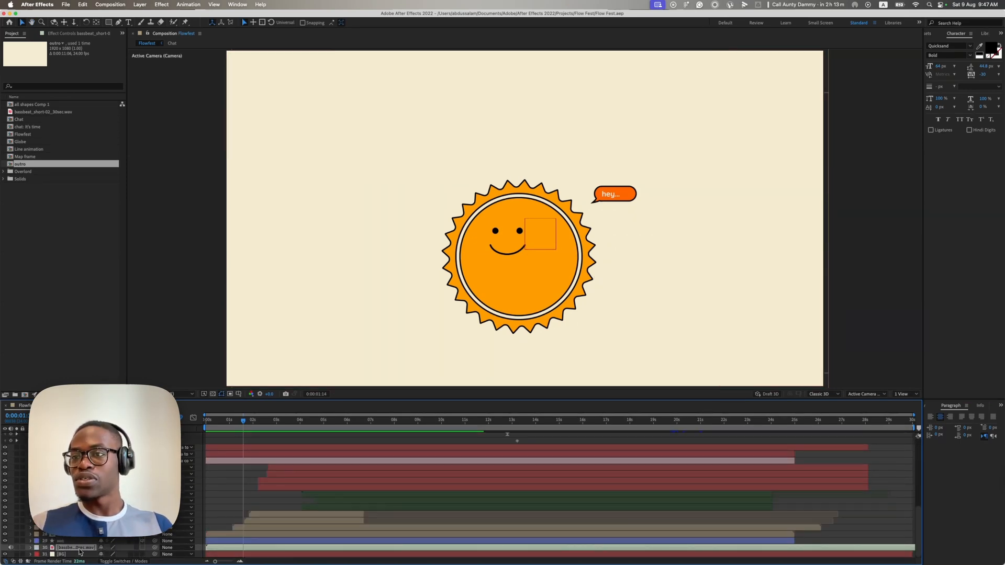
left_click(74, 542)
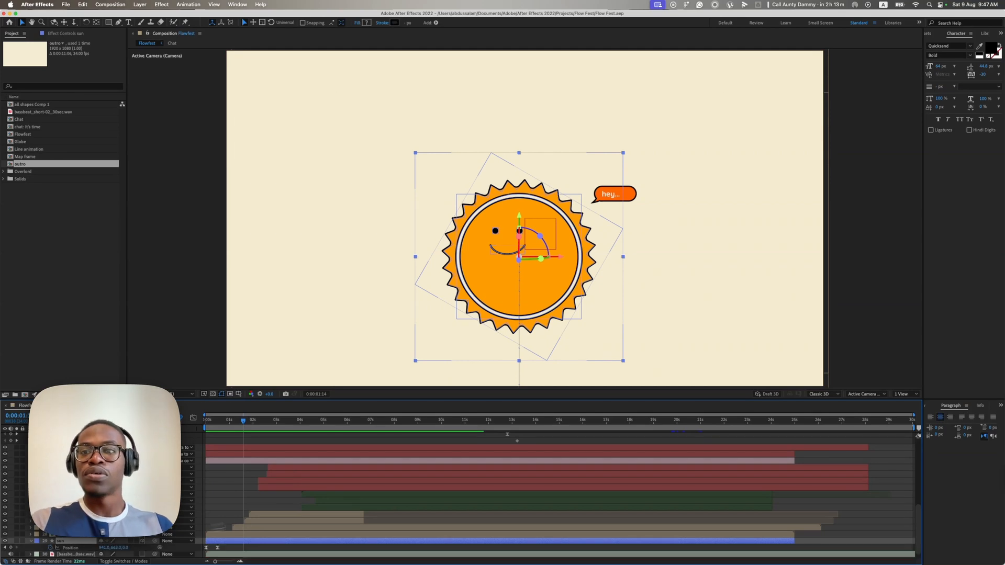
key("p")
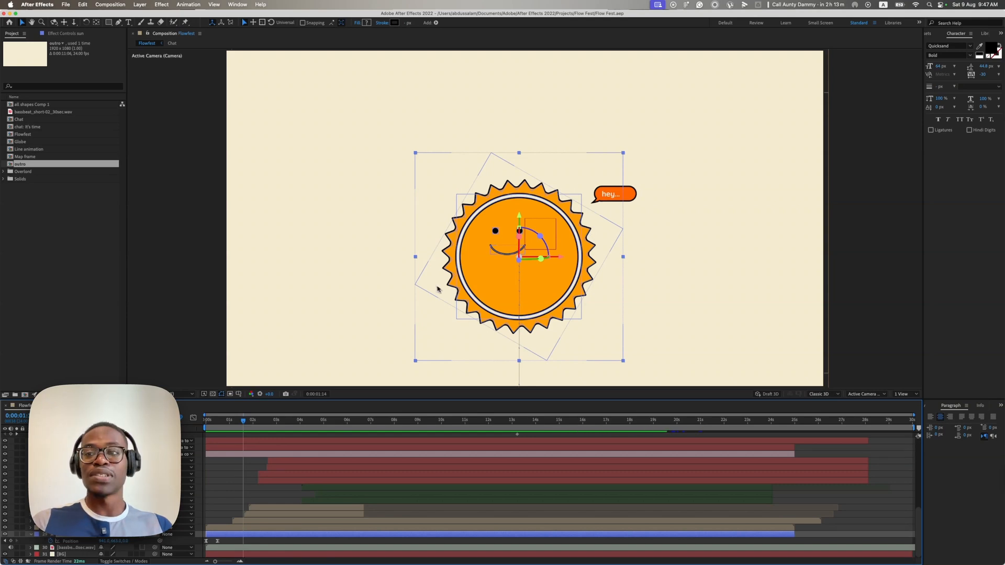
Step: Expand the sun layer's properties in the timeline and toggle the layer's visibility off and back on
left_click(31, 534)
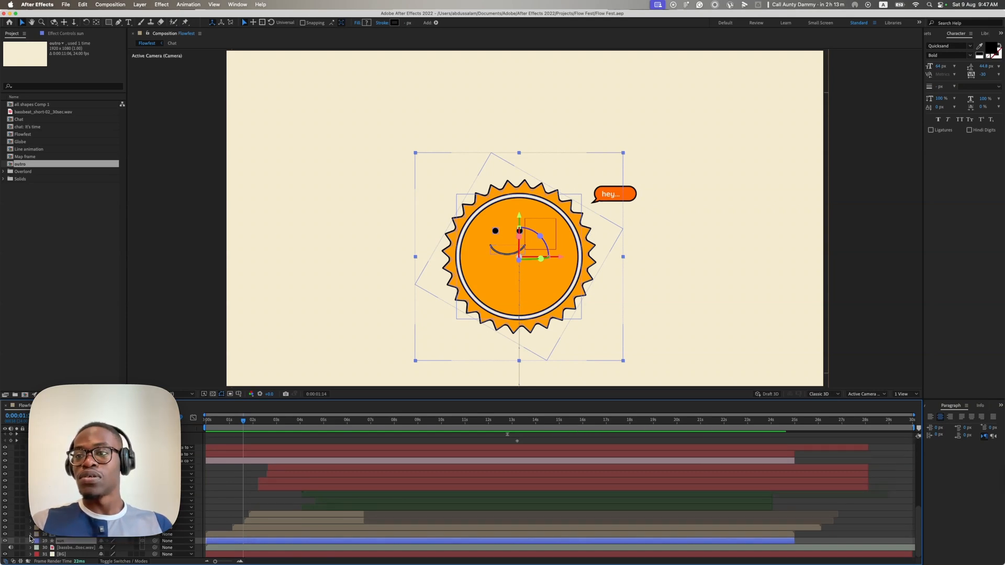
left_click(30, 539)
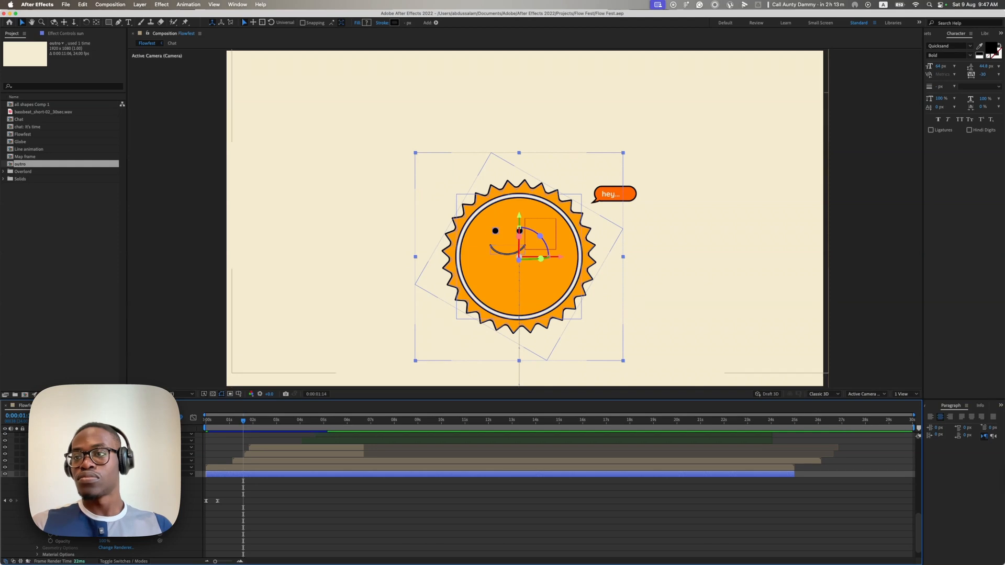
left_click(5, 475)
left_click(4, 475)
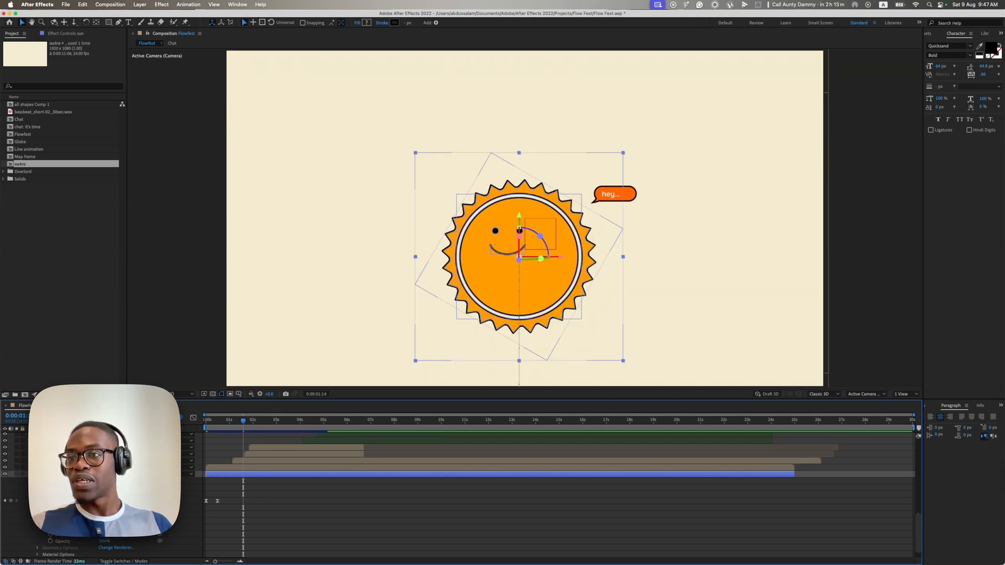
Step: Select the shapes inside the sun layer one at a time and toggle the outer star's visibility off and on
scroll(461, 494, "down", 1)
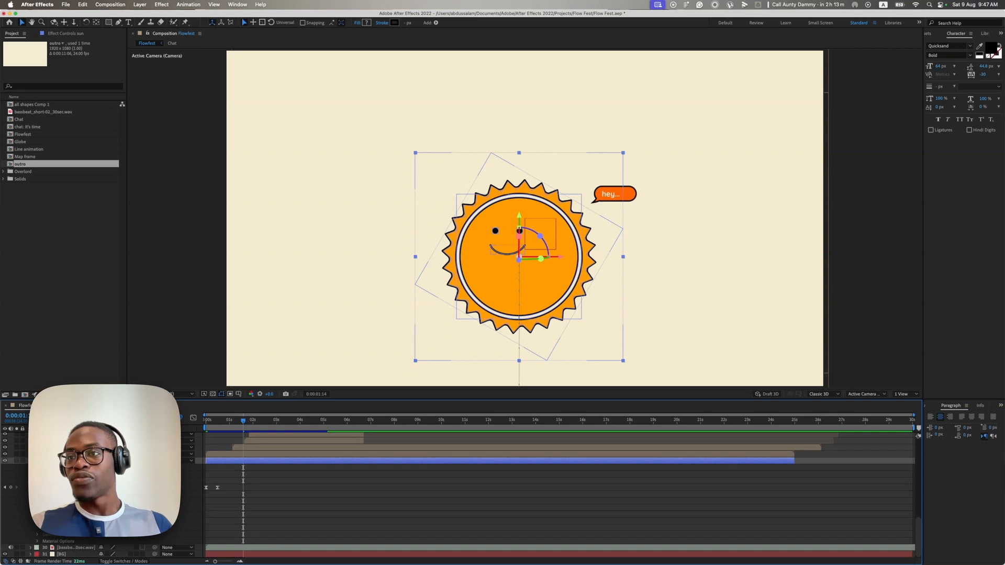
scroll(560, 474, "up", 4)
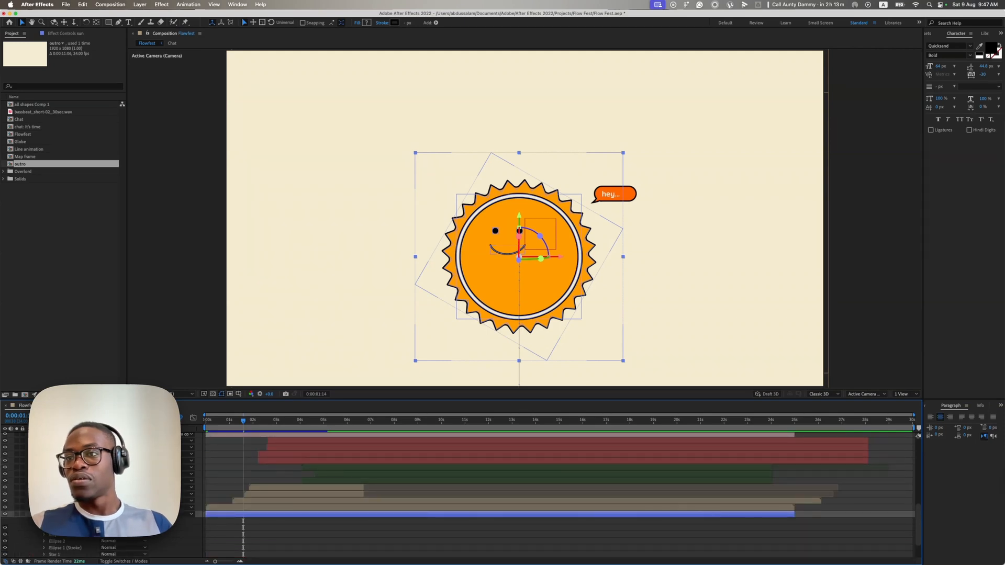
scroll(560, 474, "down", 3)
left_click(63, 515)
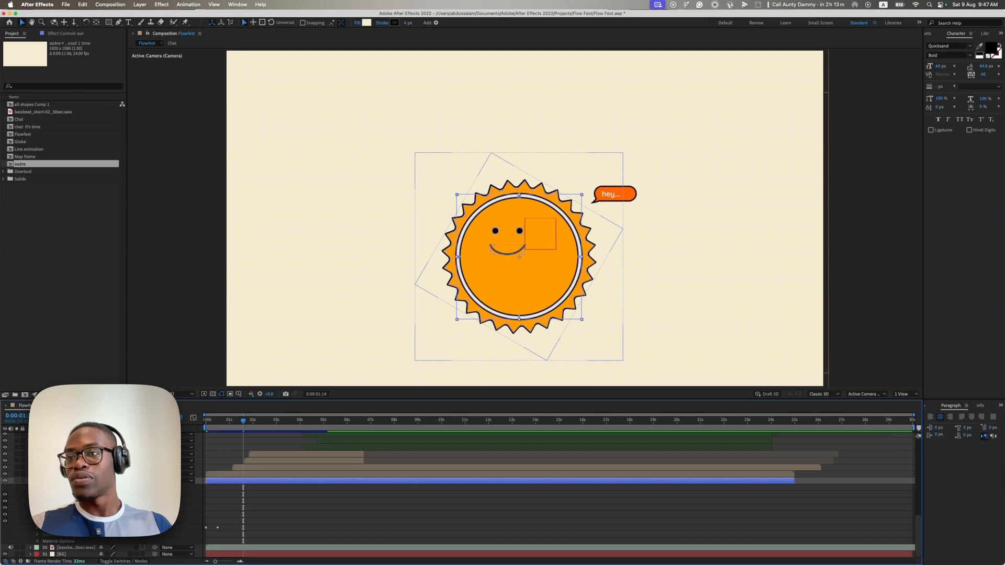
left_click(5, 522)
left_click(5, 522)
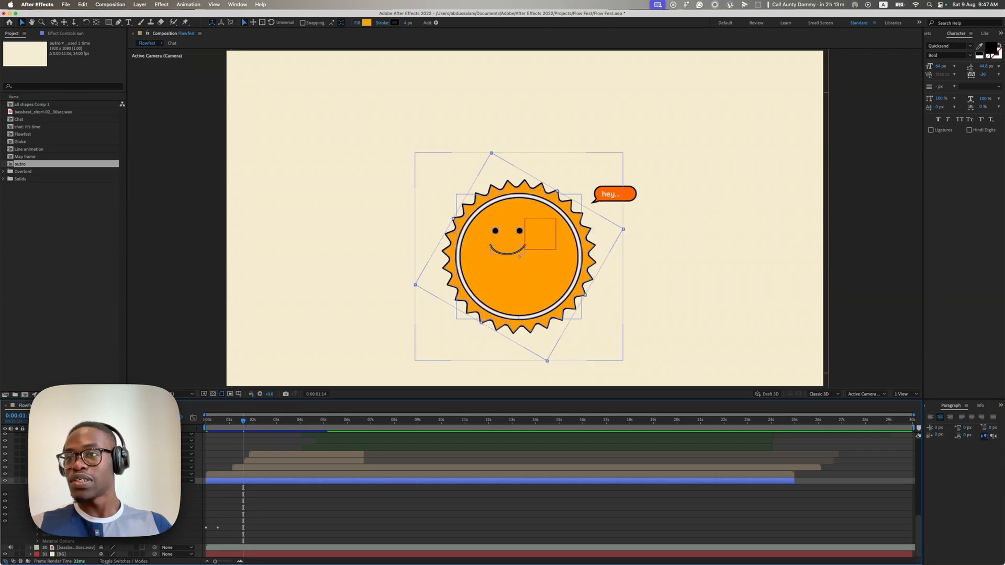
Step: Expand the sun's star shape down to its transform properties and reveal the time-based rotation expression
scroll(560, 498, "down", 1)
scroll(560, 497, "down", 5)
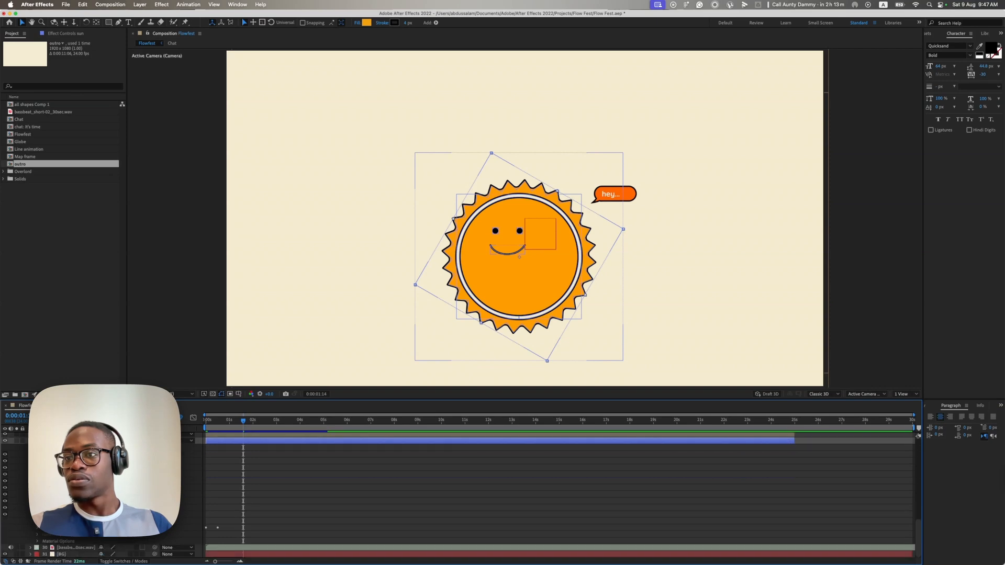
left_click(50, 522)
scroll(560, 497, "down", 4)
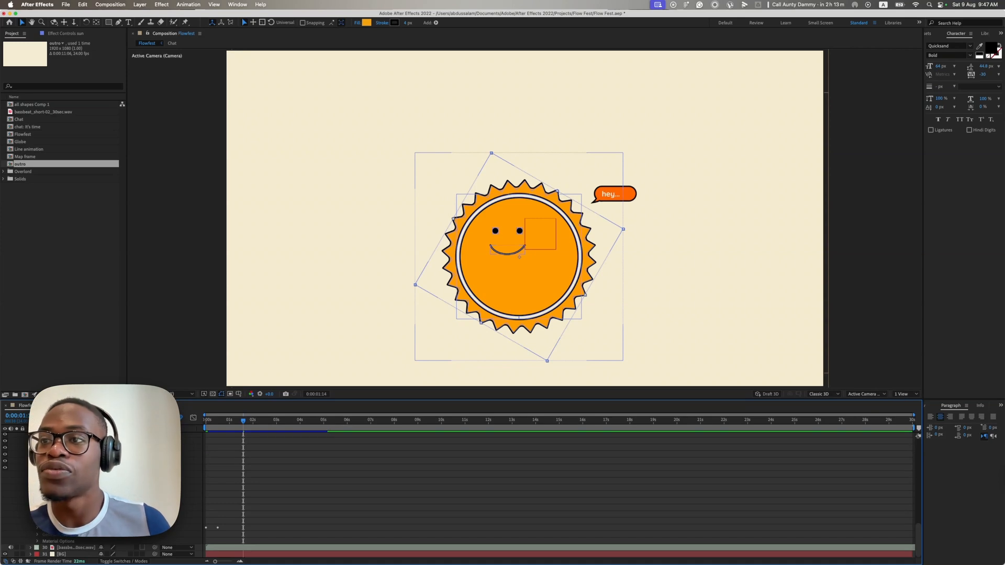
left_click(57, 515)
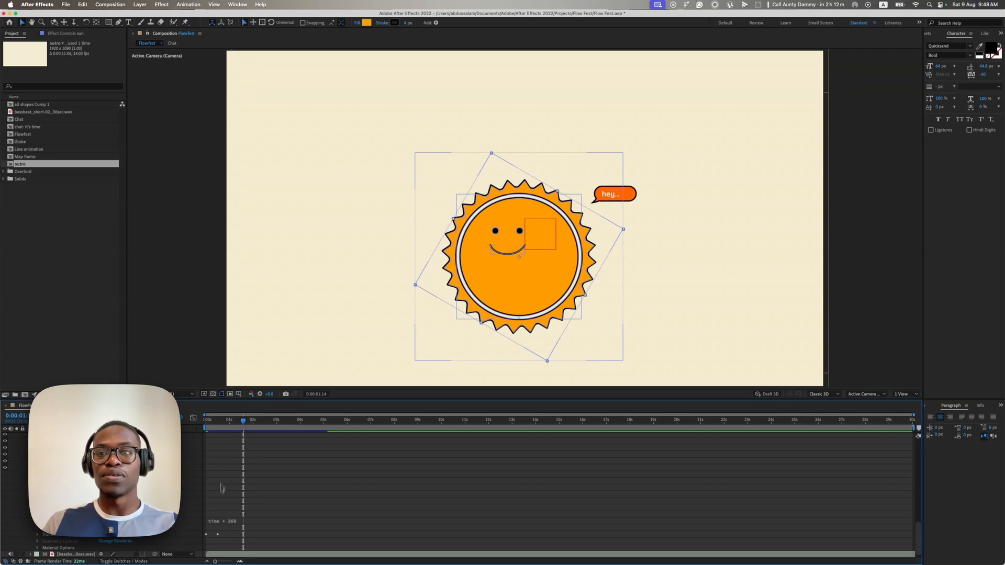
Step: Preview the Flowfest composition from the start to watch the sun rotate and the opening scenes play
left_click_drag(224, 420, 192, 422)
key("space")
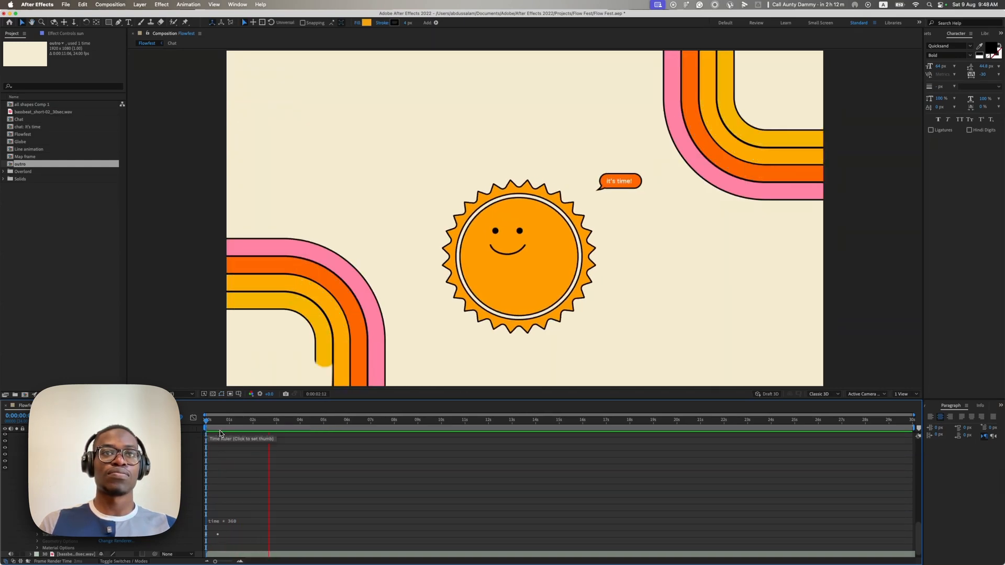
key("space")
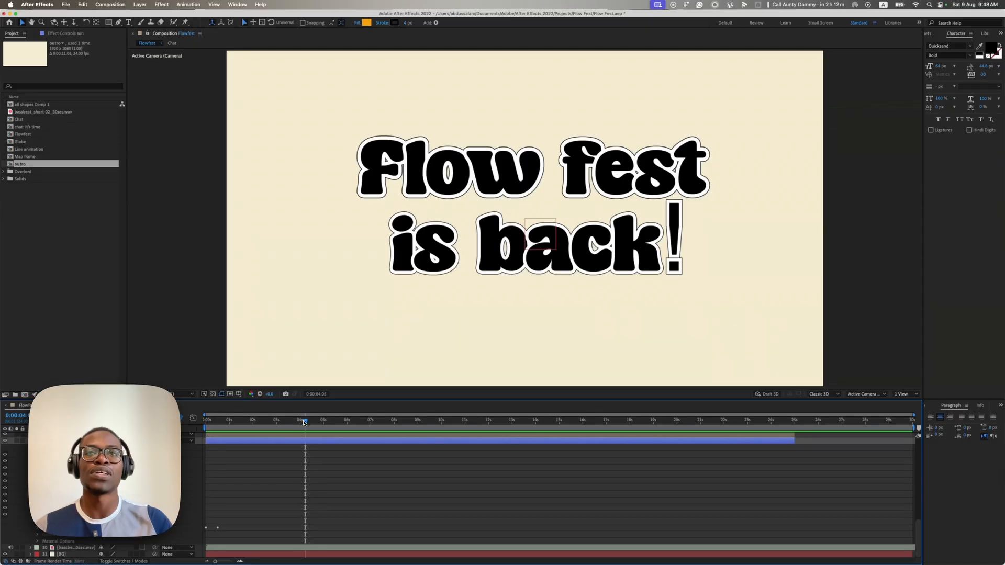
Step: Scrub through the sun zoom and the globe scene, stopping at the Speakers scene at 0:00:09:14
left_click(296, 422)
left_click_drag(296, 422, 280, 426)
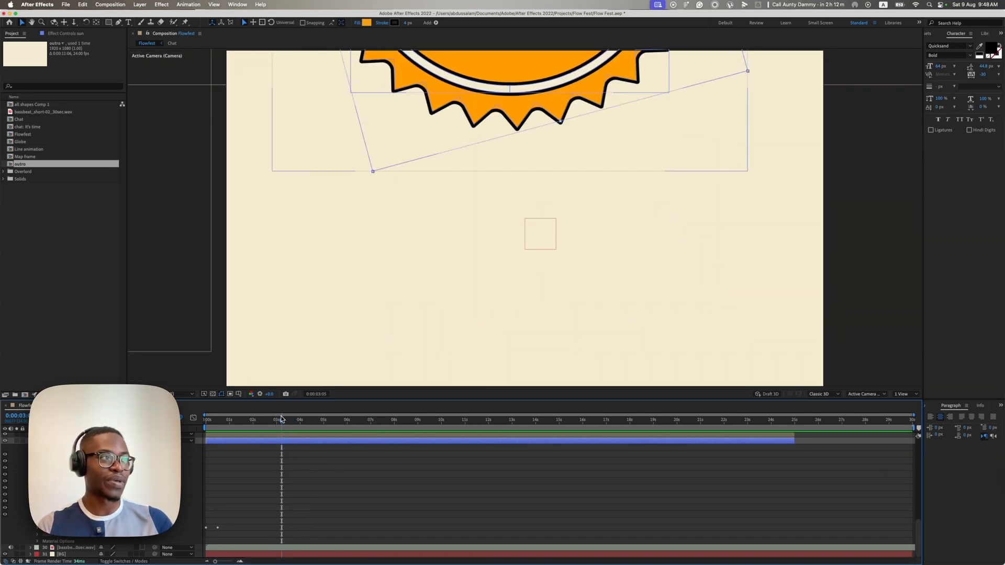
mouse_move(281, 422)
left_mouse_down()
mouse_move(265, 423)
mouse_move(289, 423)
mouse_move(267, 433)
left_mouse_up()
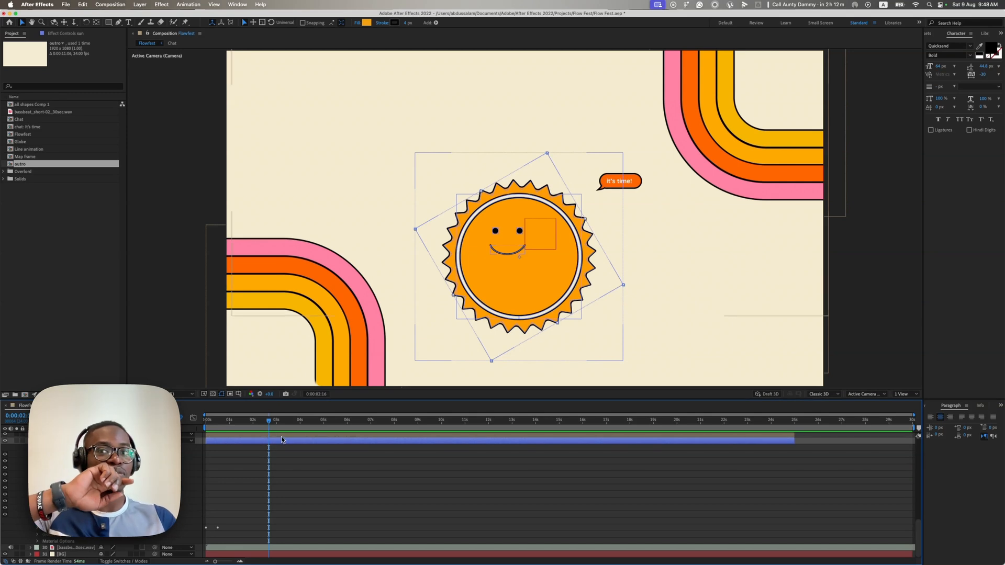
left_click_drag(268, 431, 369, 420)
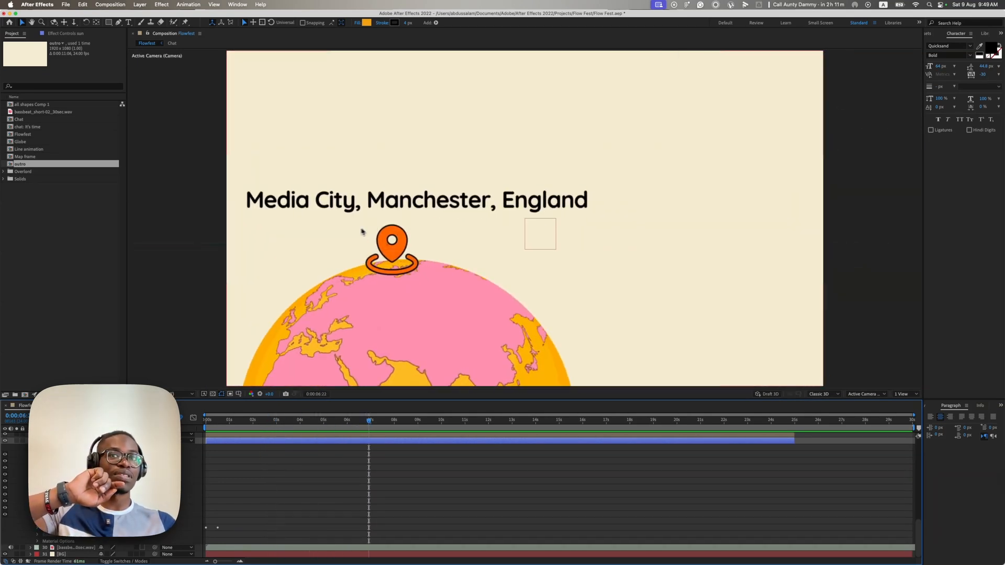
left_click(414, 264)
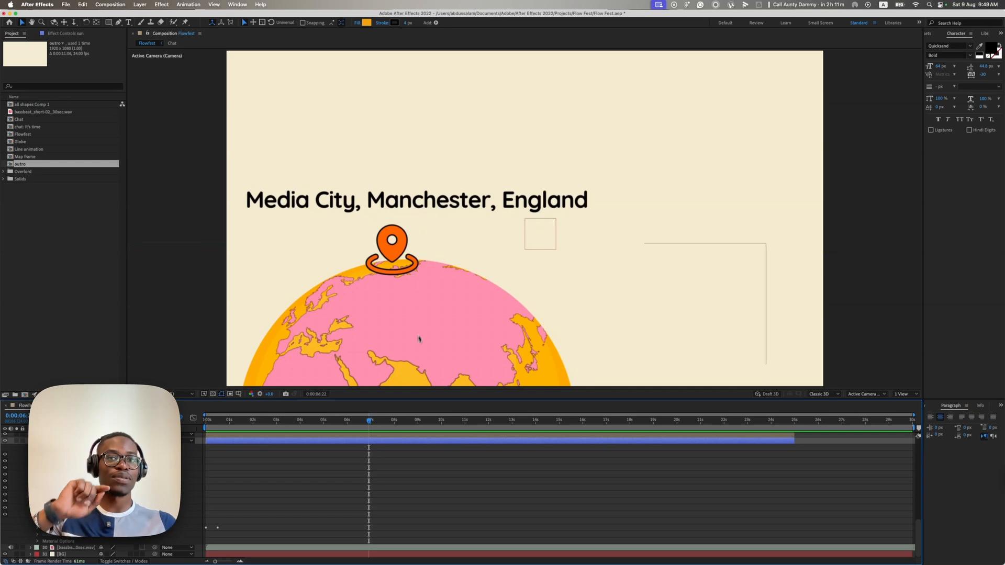
left_click_drag(380, 424, 431, 426)
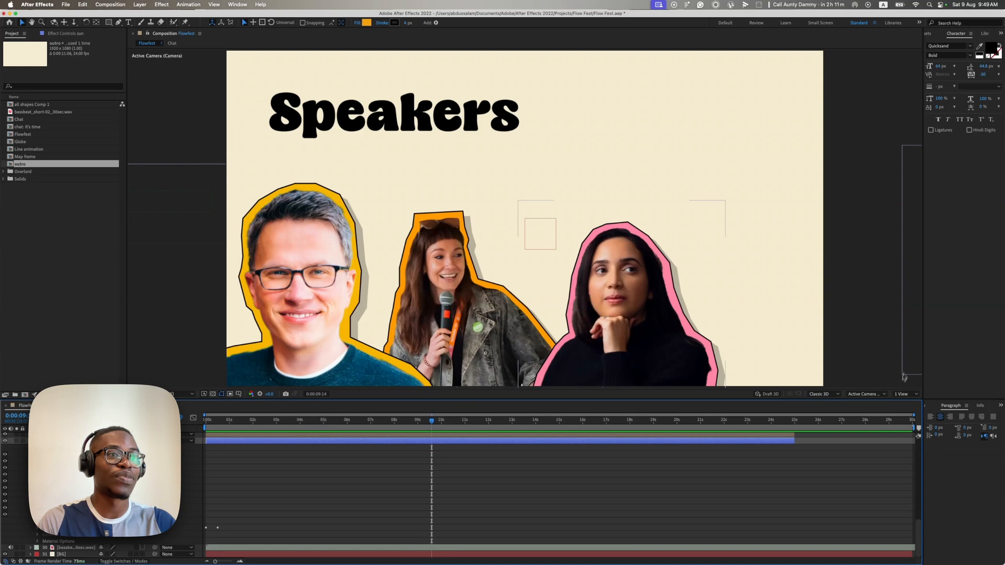
Step: View the composition from Custom View 1, zoomed out, and scrub forward to 0:00:18:10 to examine the 3D layout
left_click(865, 394)
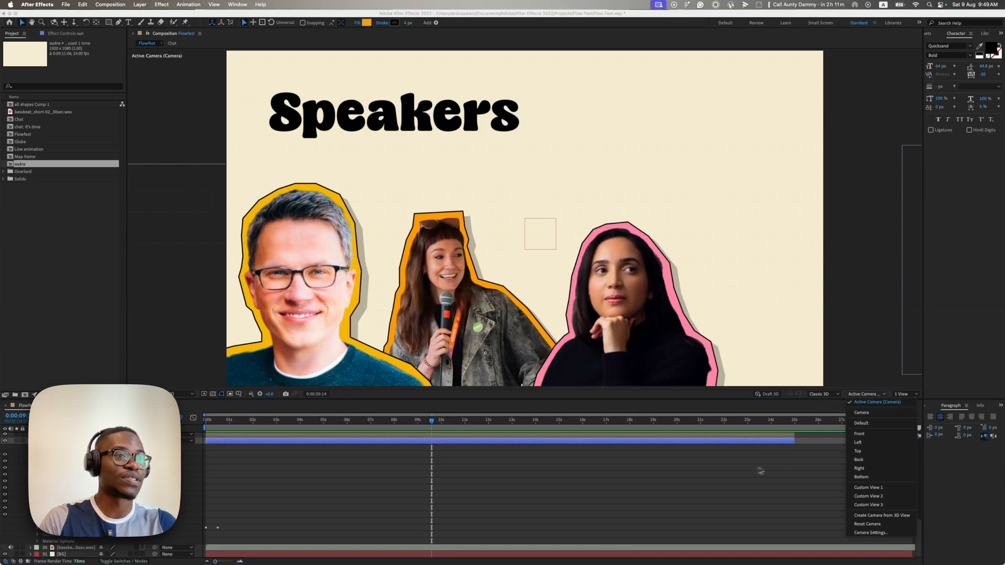
left_click(884, 488)
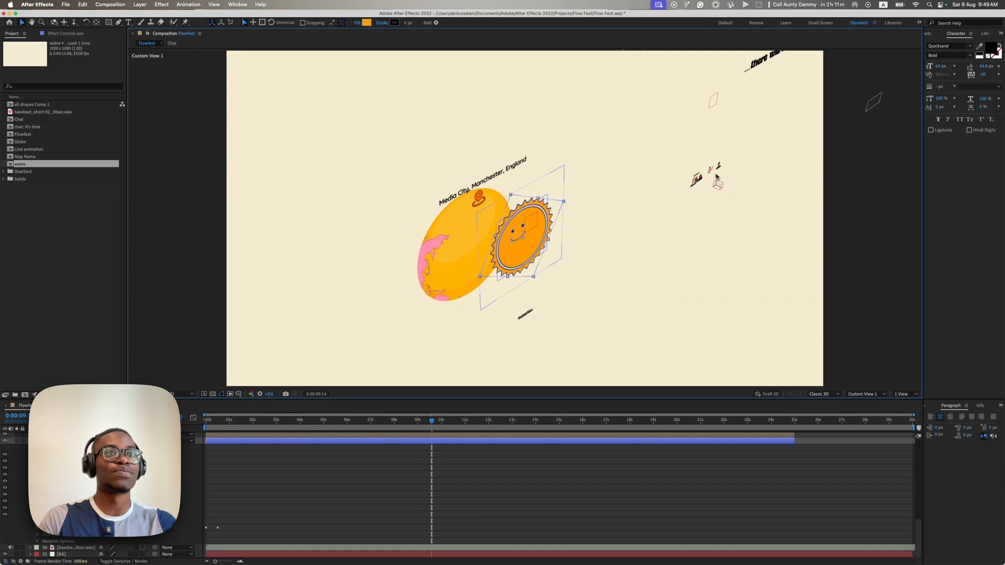
scroll(620, 256, "down", 5)
left_click_drag(424, 426, 552, 444)
left_click(404, 366)
left_click_drag(624, 446, 639, 444)
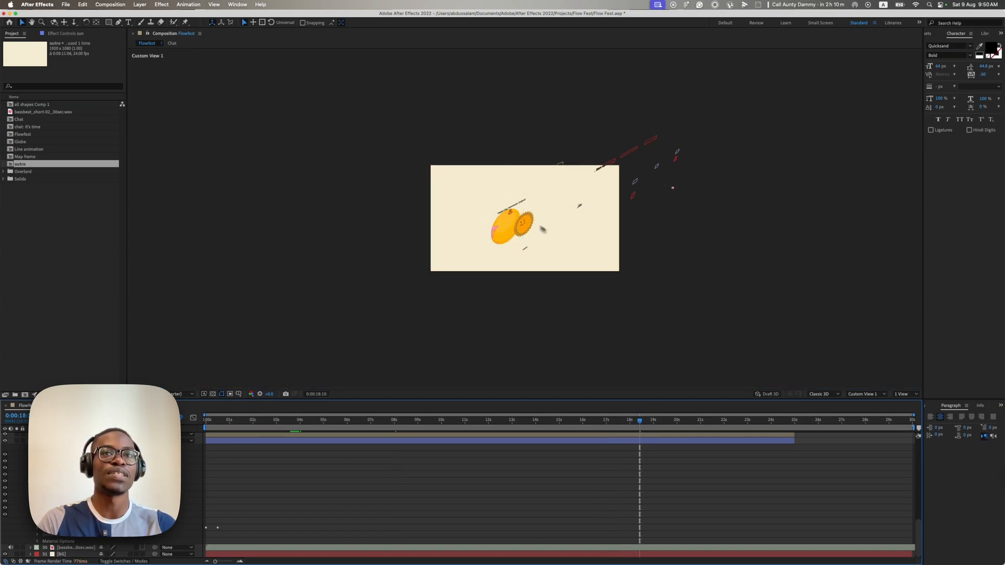
Step: Scrub back to 0:00:00:22, compare Custom View 2 and Custom View 3, and restore the Active Camera view
left_click_drag(644, 425, 224, 434)
left_click(858, 394)
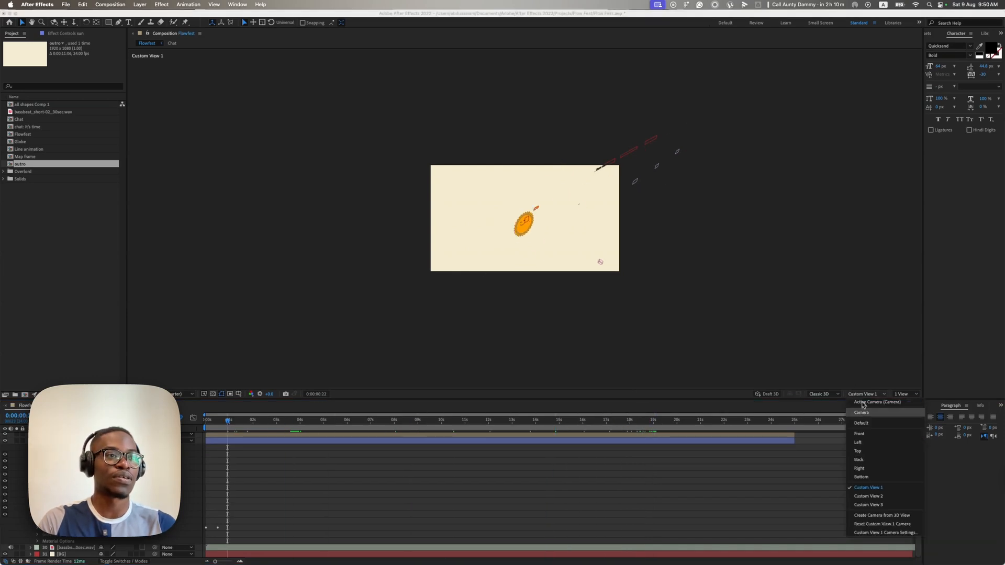
left_click(881, 495)
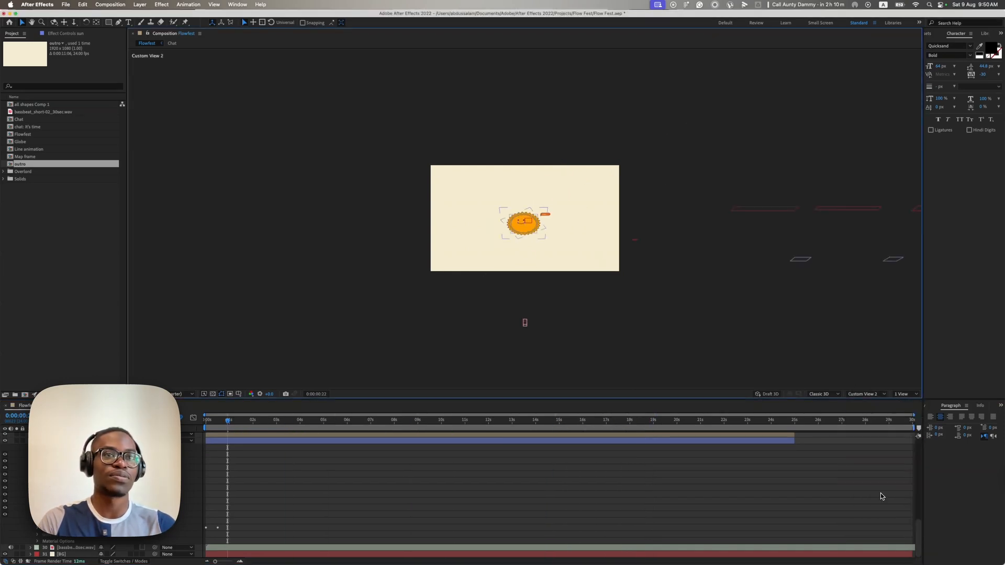
left_click(863, 393)
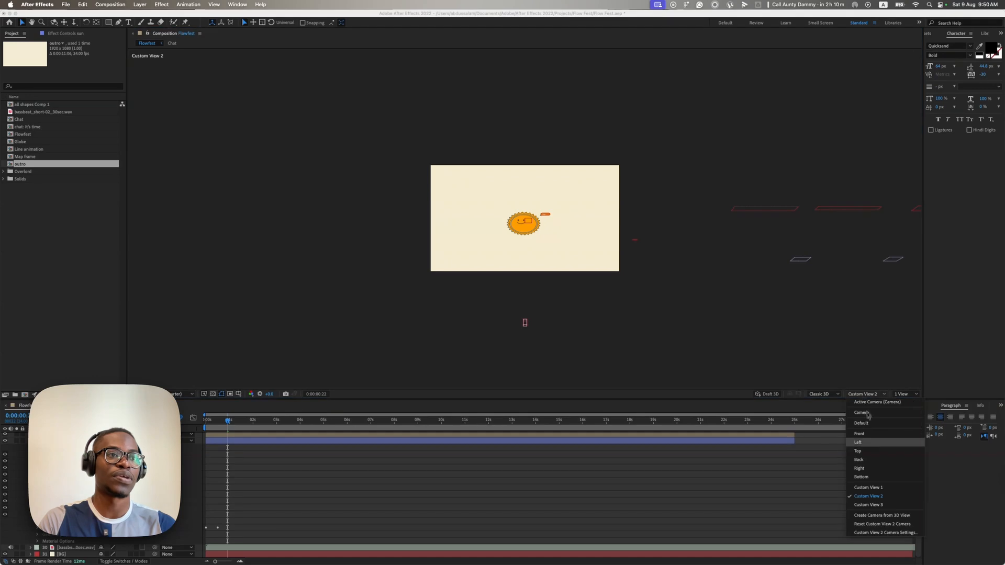
left_click(870, 505)
left_click(863, 394)
left_click(866, 408)
Step: Preview the coloured lines drawing in around the sun and park the playhead at 0:00:02:13
mouse_move(227, 421)
left_mouse_down()
mouse_move(293, 427)
mouse_move(206, 433)
mouse_move(227, 440)
left_mouse_up()
key("space")
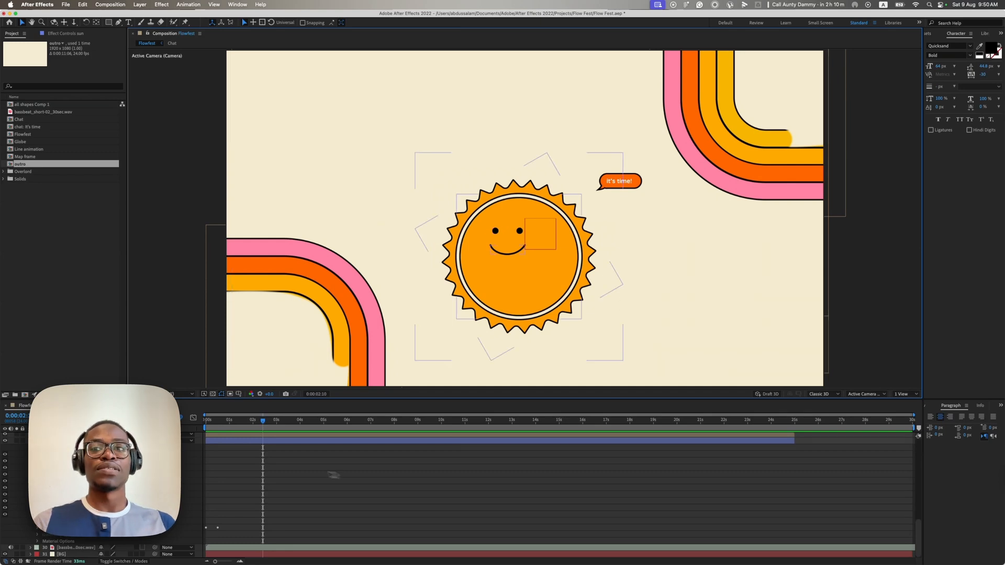
left_click_drag(263, 419, 265, 429)
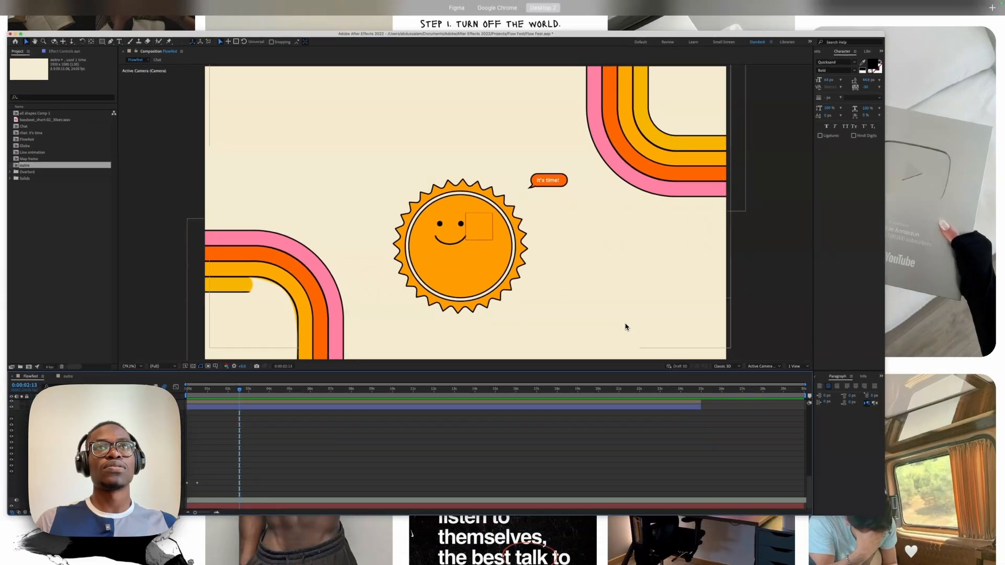
Step: Switch to Figma and bring the opening Flow Fest slides and the line artwork below them into view
mouse_move(472, 25)
left_click_drag(427, 30, 596, 33)
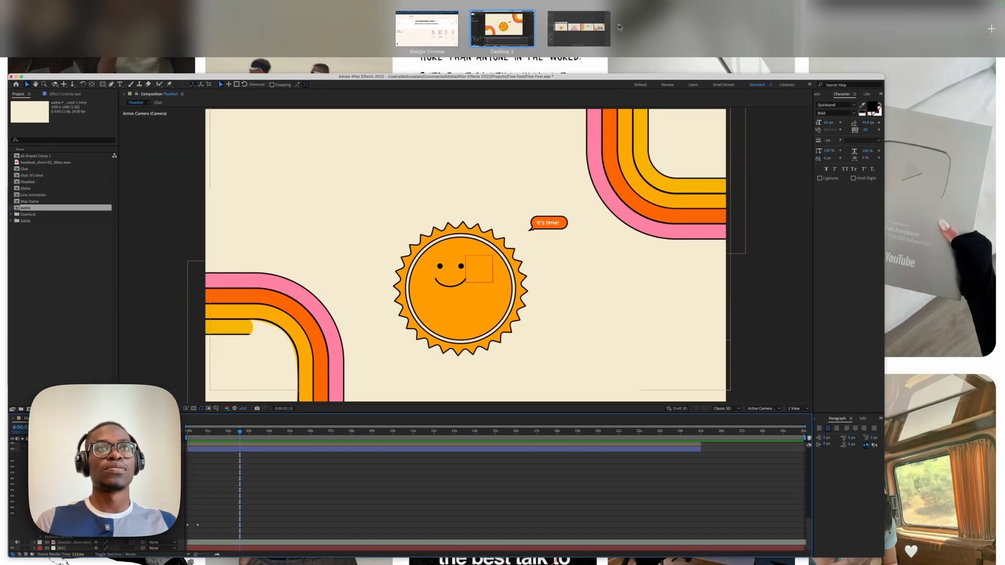
left_click(595, 31)
scroll(587, 272, "down", 5)
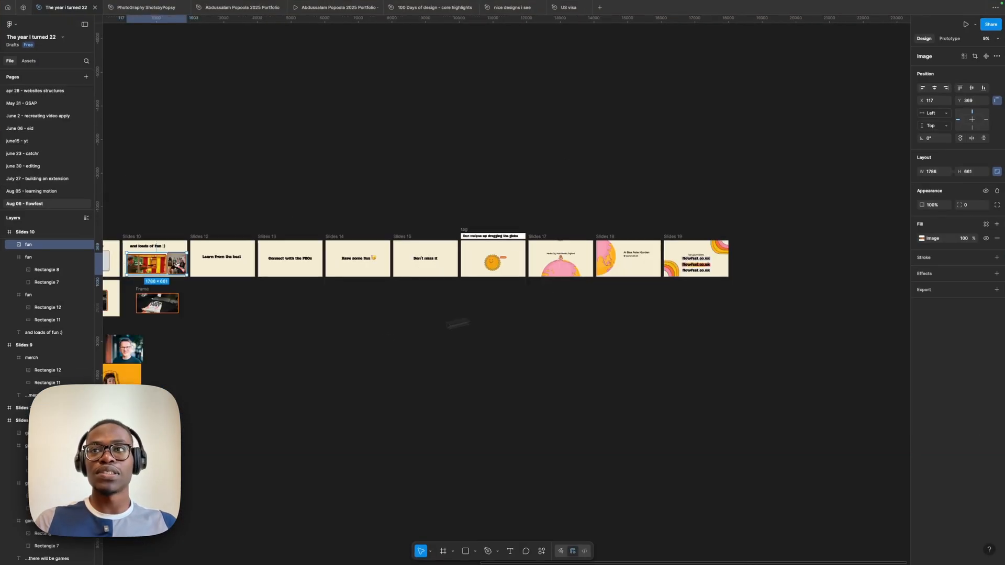
scroll(438, 326, "down", 3)
left_click_drag(337, 344, 626, 338)
scroll(201, 311, "up", 5)
scroll(519, 296, "up", 10)
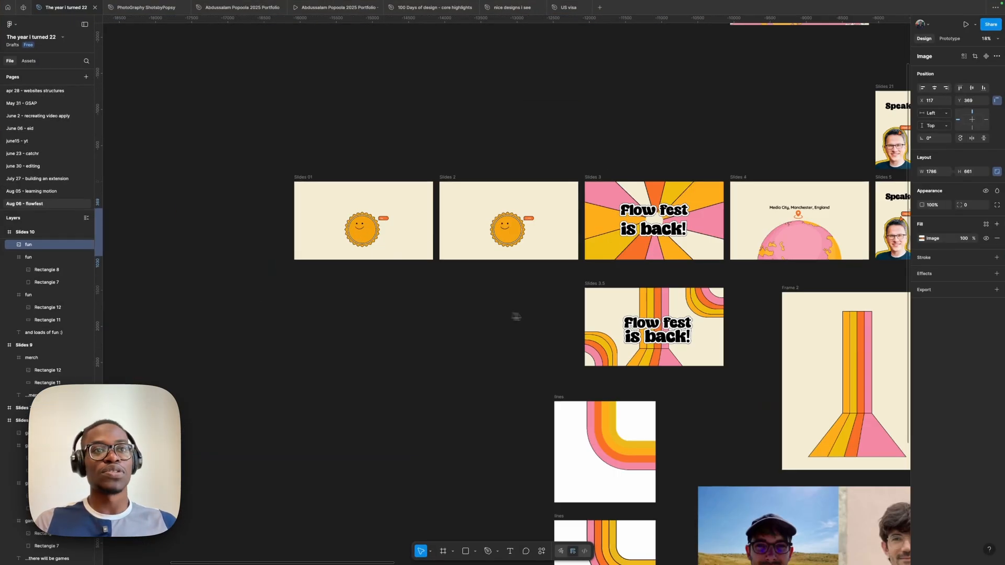
Step: Inspect the curved stripes on Slides 3.5 by selecting the pink, orange and yellow vector paths in turn
scroll(581, 264, "down", 5)
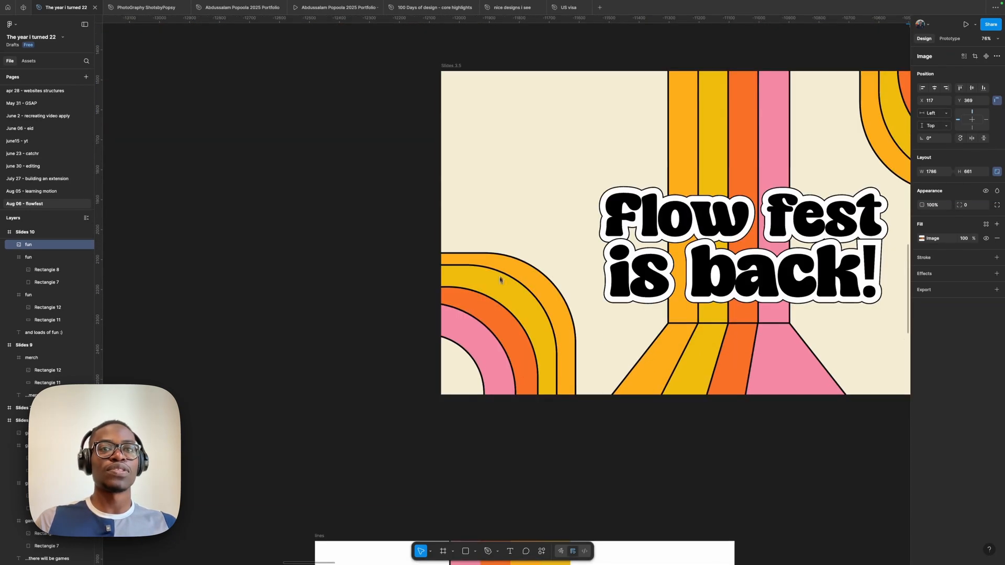
left_click(491, 344)
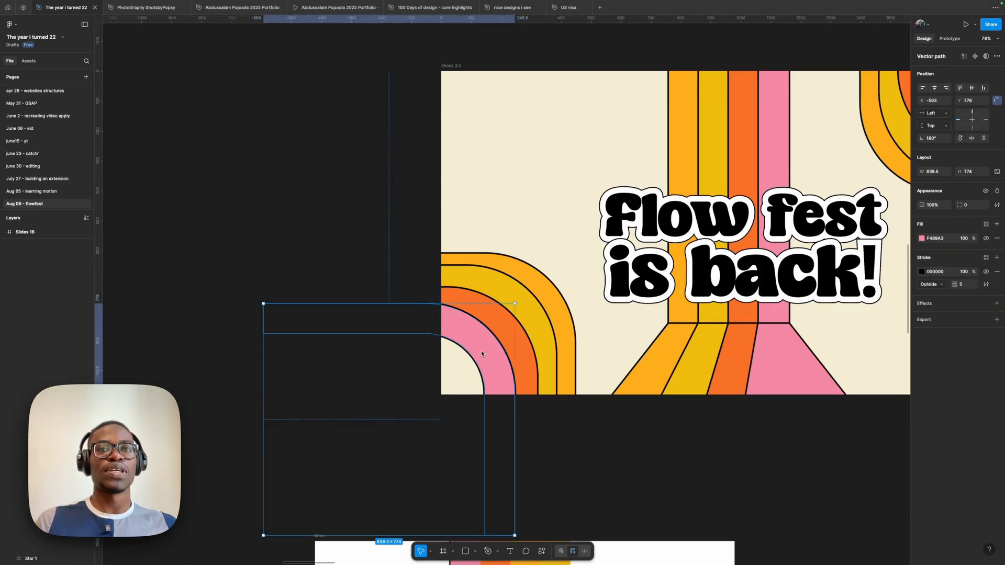
left_click(522, 335)
left_click(545, 328)
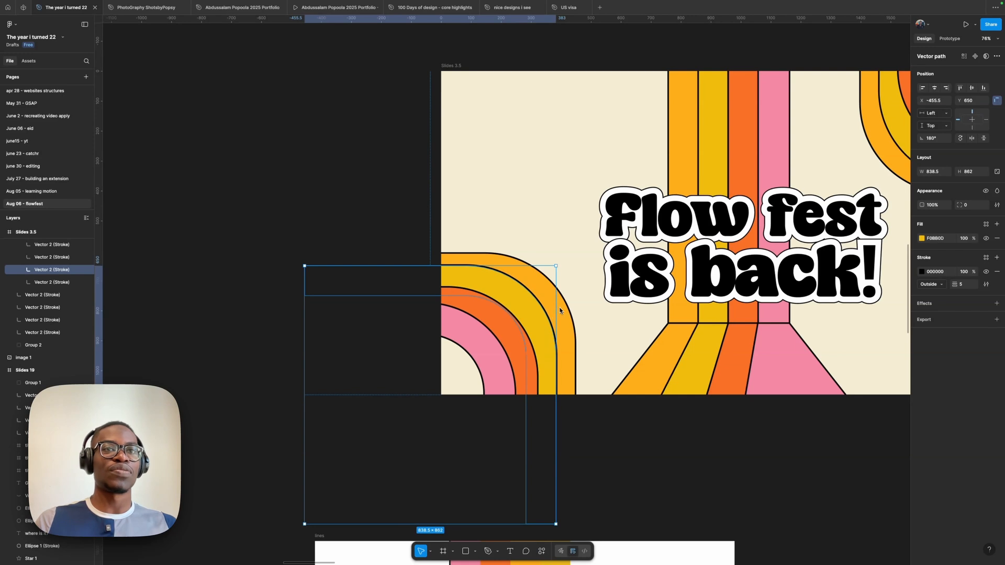
Step: Inspect the outlined stripes in the lower lines frame by selecting the faded yellow and pink paths
scroll(502, 317, "down", 10)
scroll(509, 403, "up", 8)
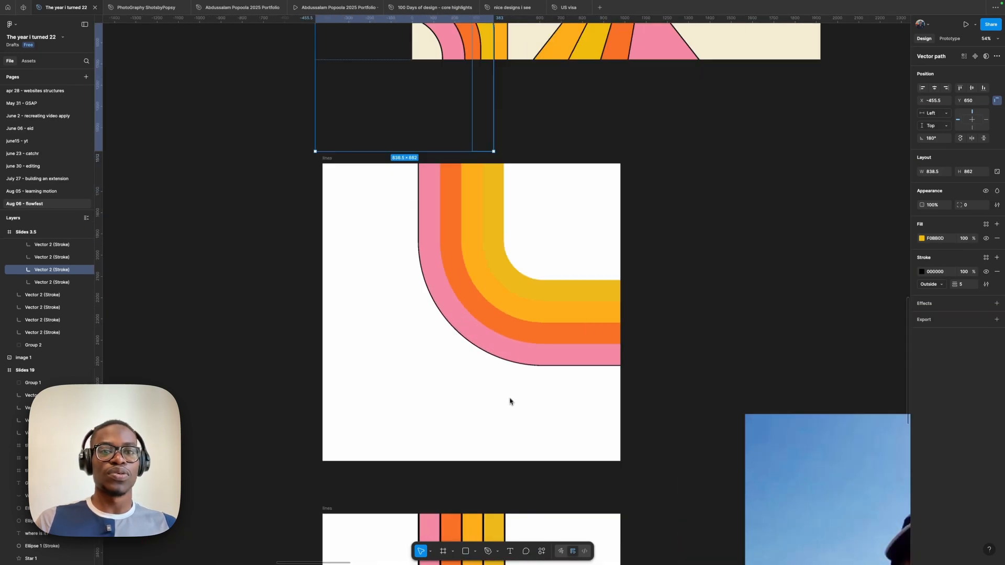
scroll(512, 394, "down", 5)
left_click(520, 427)
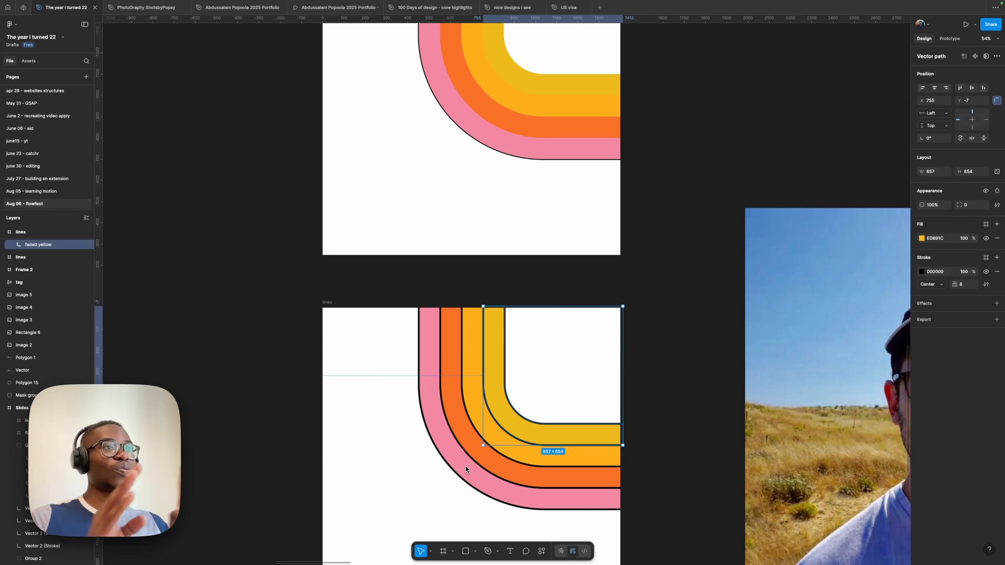
left_click(471, 487)
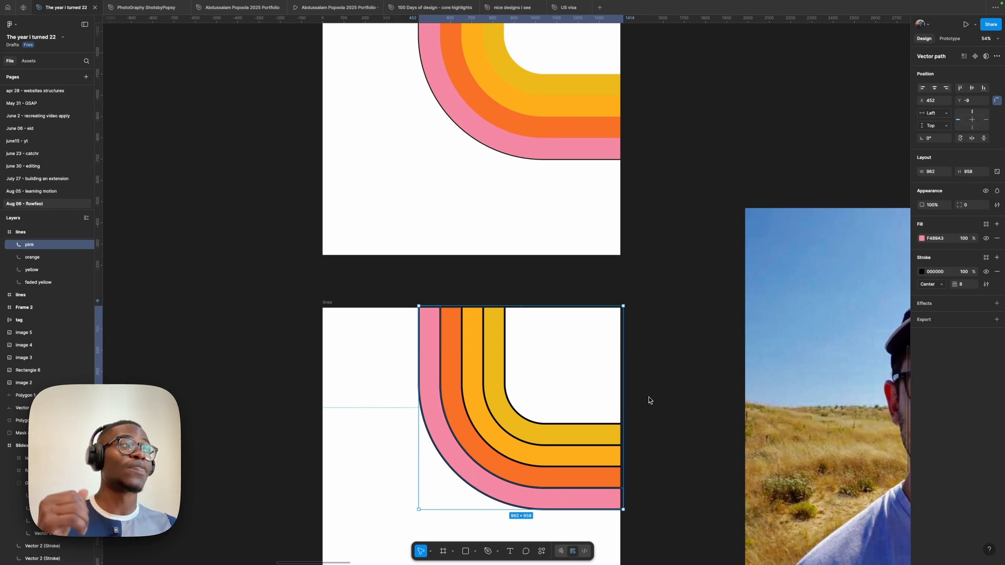
right_click(503, 492)
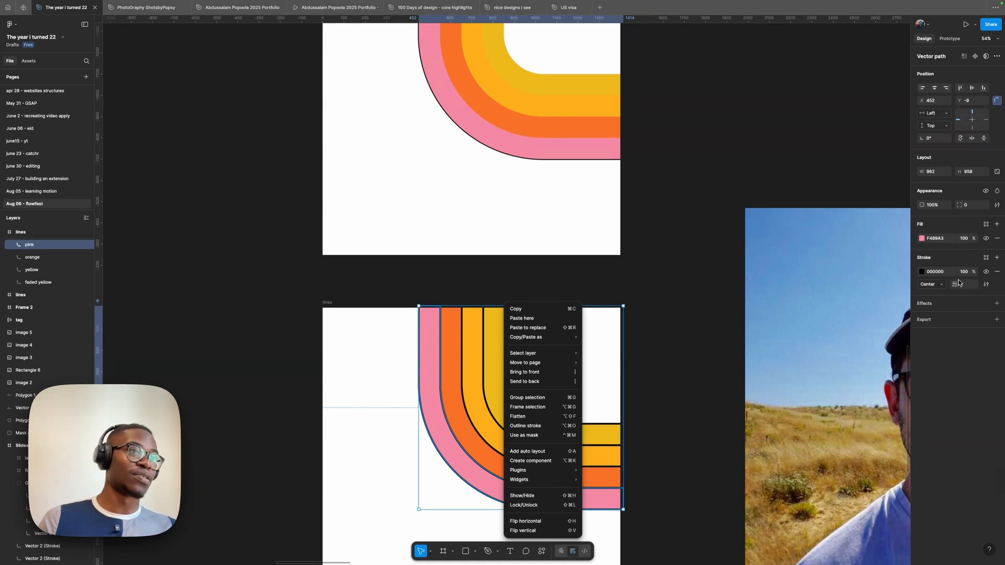
left_click(626, 321)
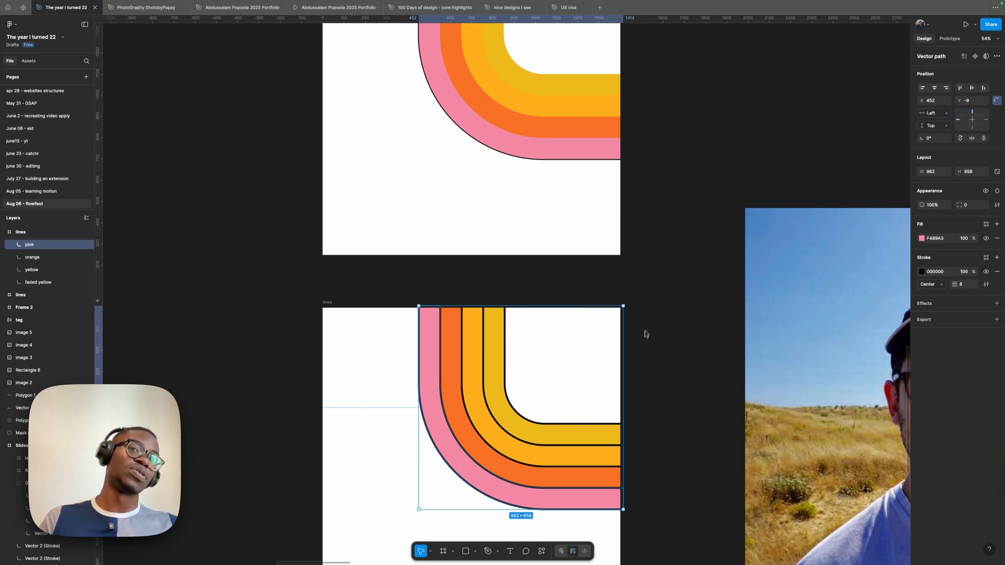
scroll(581, 363, "down", 5)
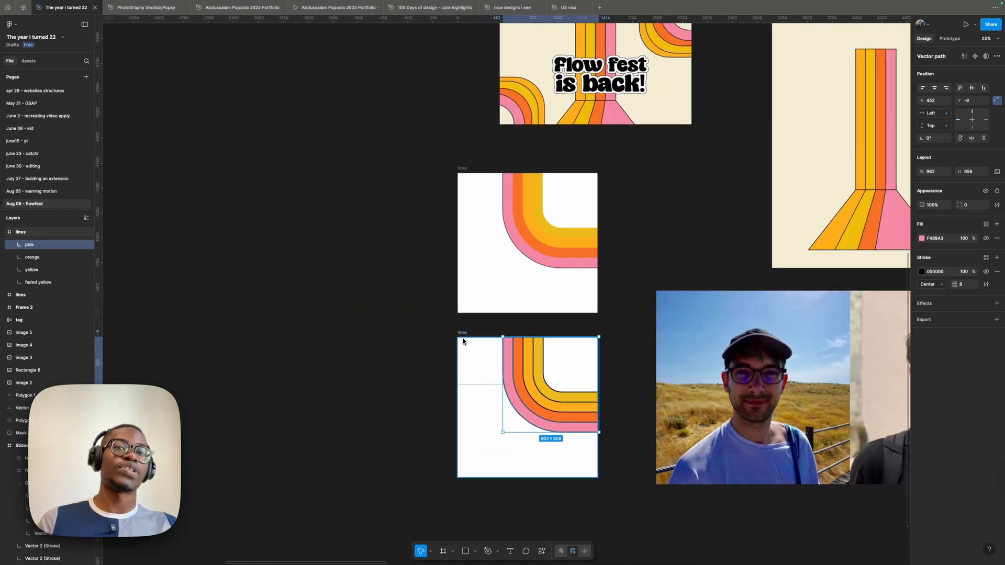
Step: Switch to After Effects, open the Line animation composition and scrub it to 0:00:00:22
key("ctrl+Left")
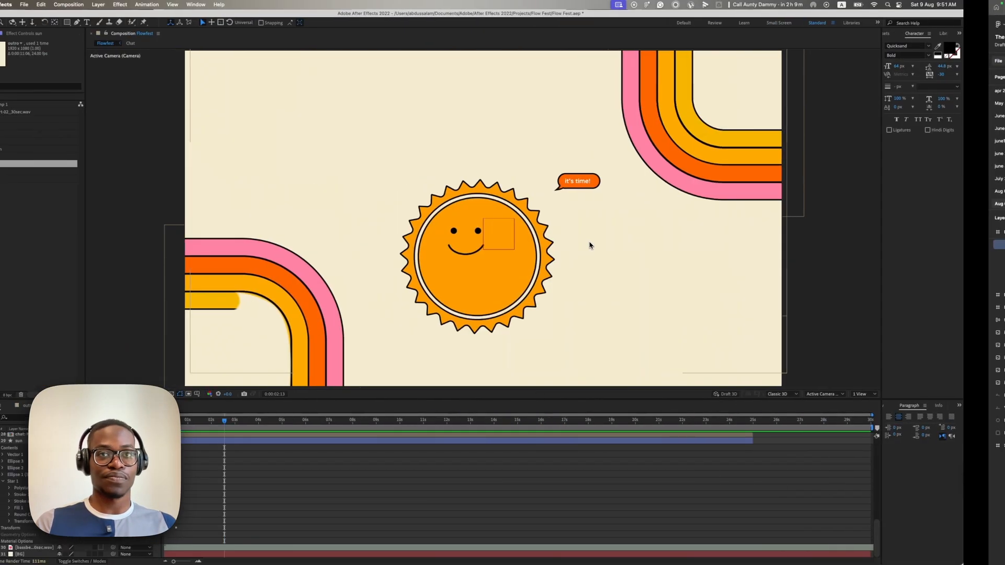
left_click(294, 309)
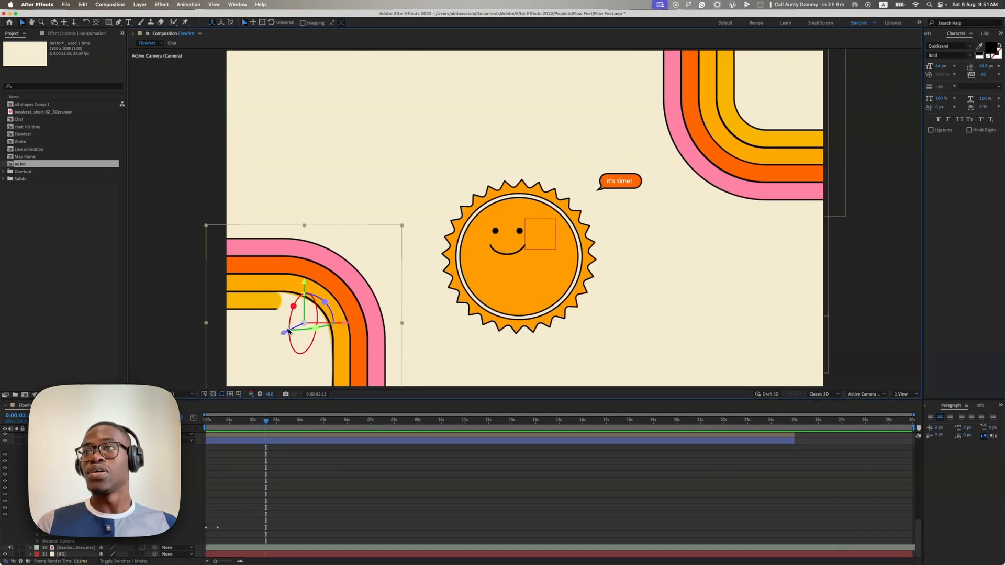
left_click(33, 135)
double_click(31, 150)
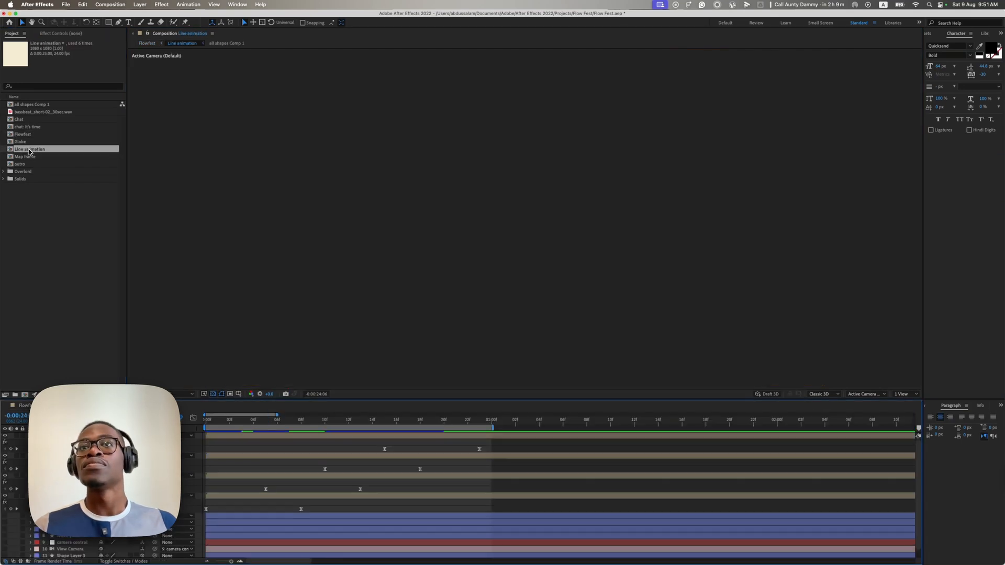
mouse_move(268, 425)
left_mouse_down()
mouse_move(239, 426)
mouse_move(465, 431)
left_mouse_up()
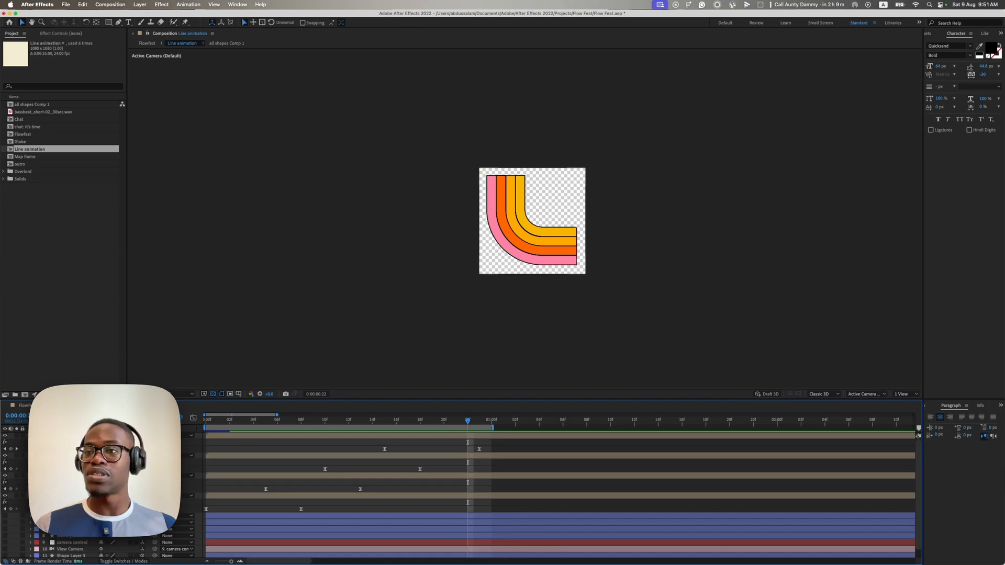
Step: Examine the Stroke effect settings on the all shapes Comp 1 layers, from the Mask 1 layer up to the Mask 4 layer
left_click(72, 496)
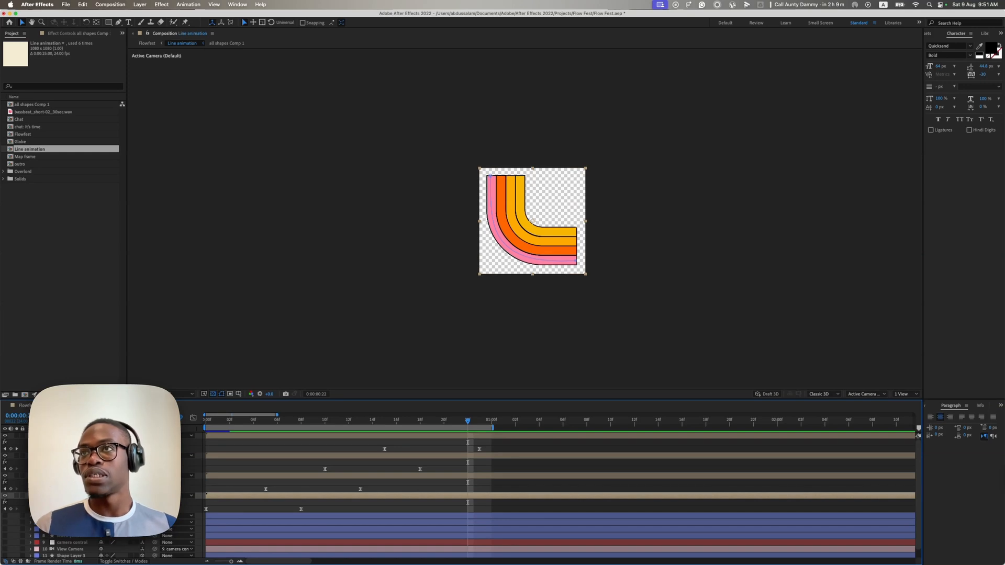
left_click(76, 34)
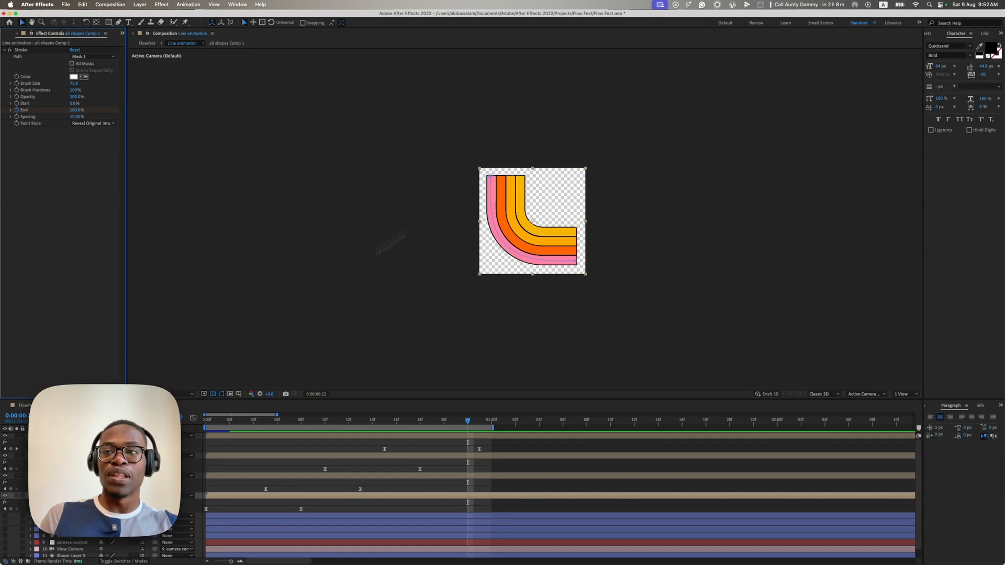
left_click(66, 482)
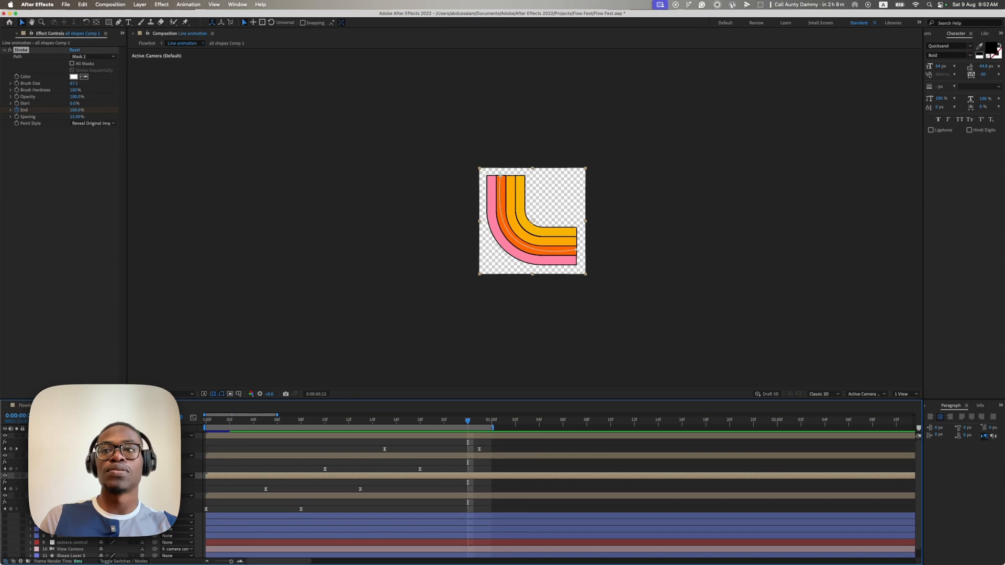
key("super+Up")
key("super+Up")
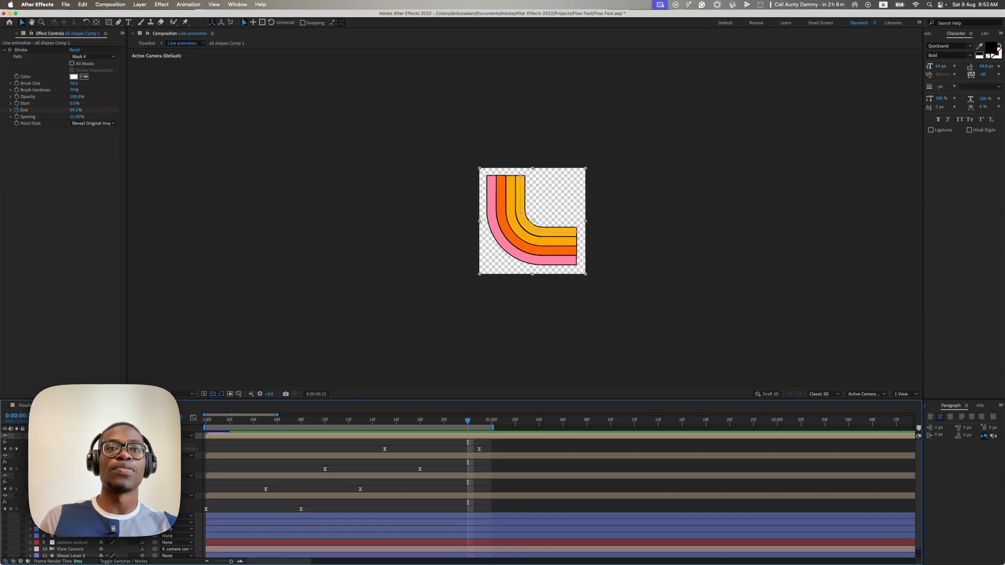
Step: Play back the four stripes drawing in from near the start of the Line animation composition
left_click_drag(467, 421, 228, 432)
key("space")
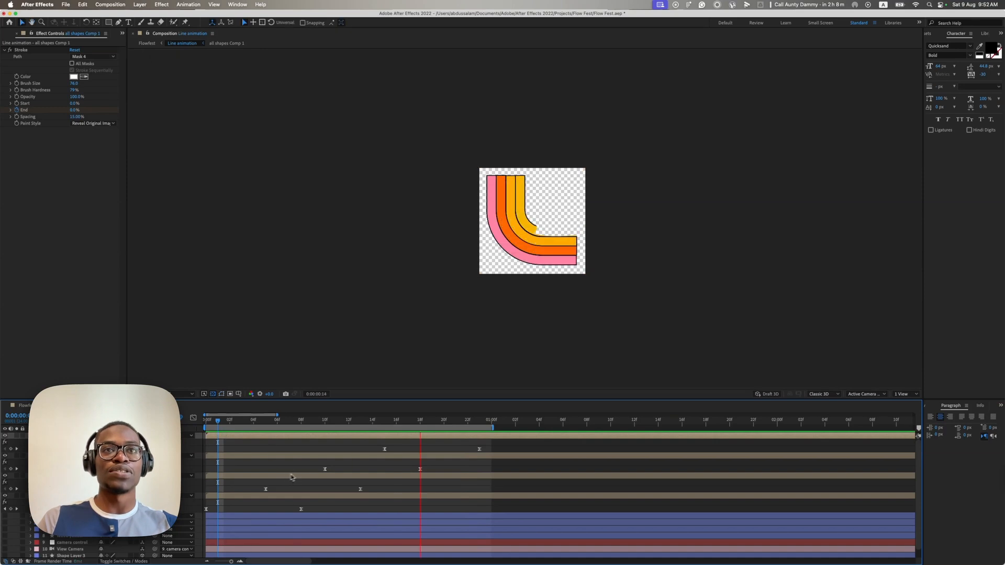
key("space")
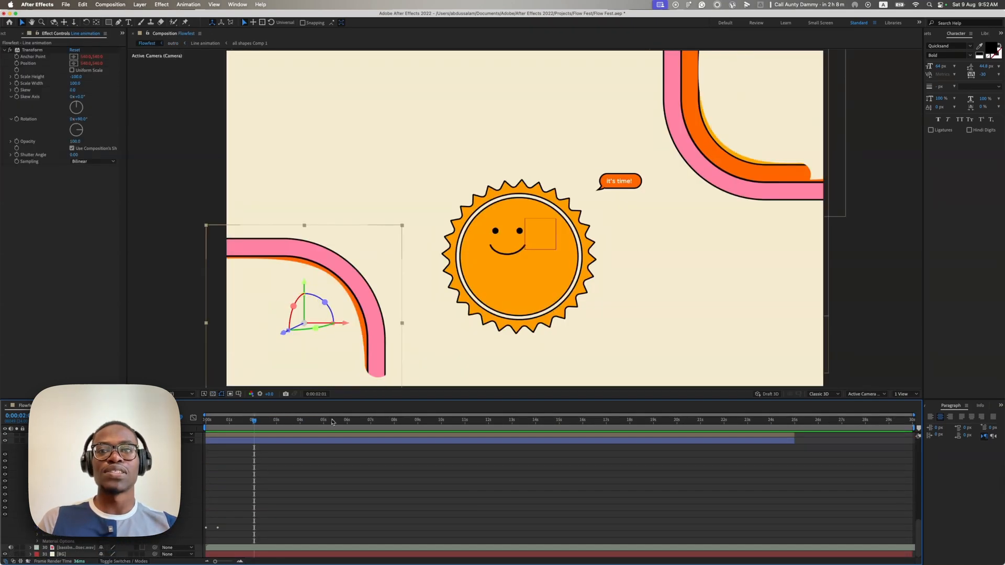
Step: Scrub the Flowfest composition to the Manchester globe scene at 0:00:06:08 and open the Globe composition
left_click_drag(333, 422, 355, 423)
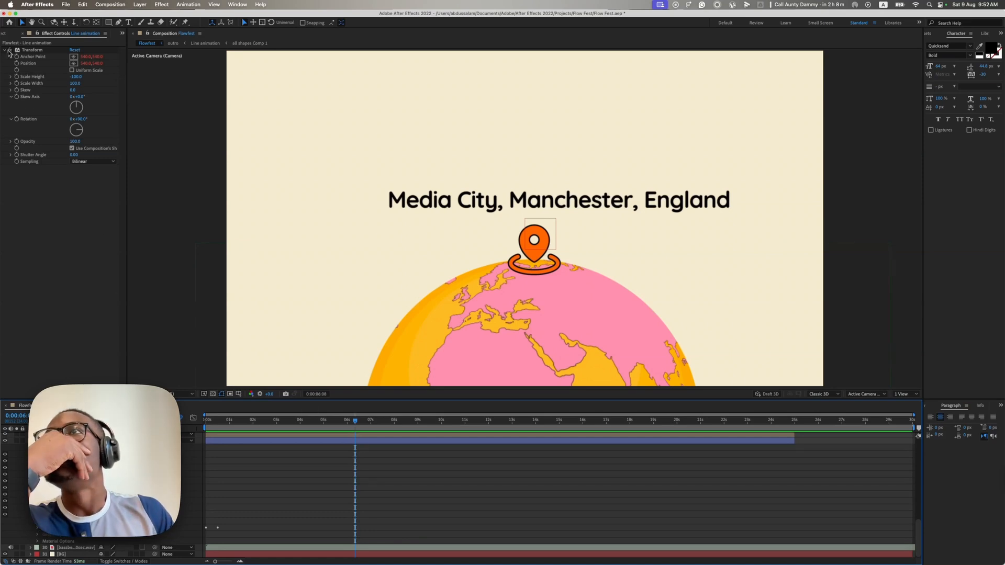
left_click(7, 34)
double_click(24, 142)
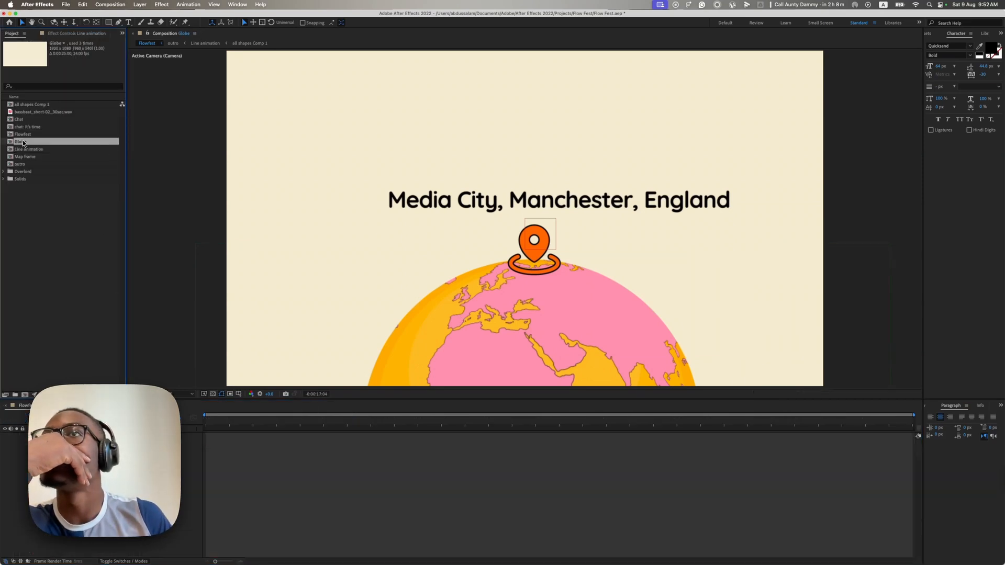
Step: Preview the world map moving across the globe and park the playhead at 0:00:03:12
left_click(257, 422)
key("space")
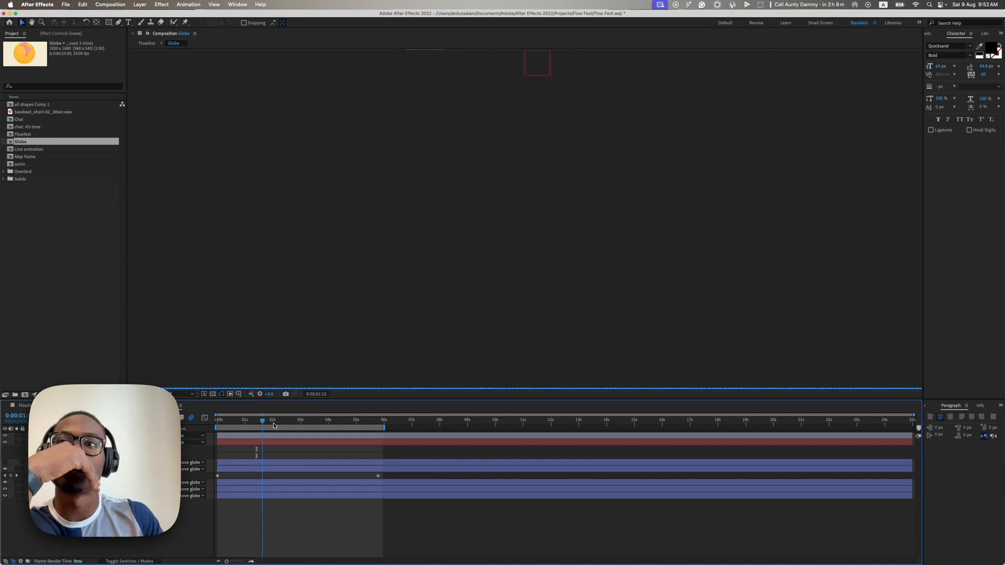
left_click_drag(262, 421, 250, 421)
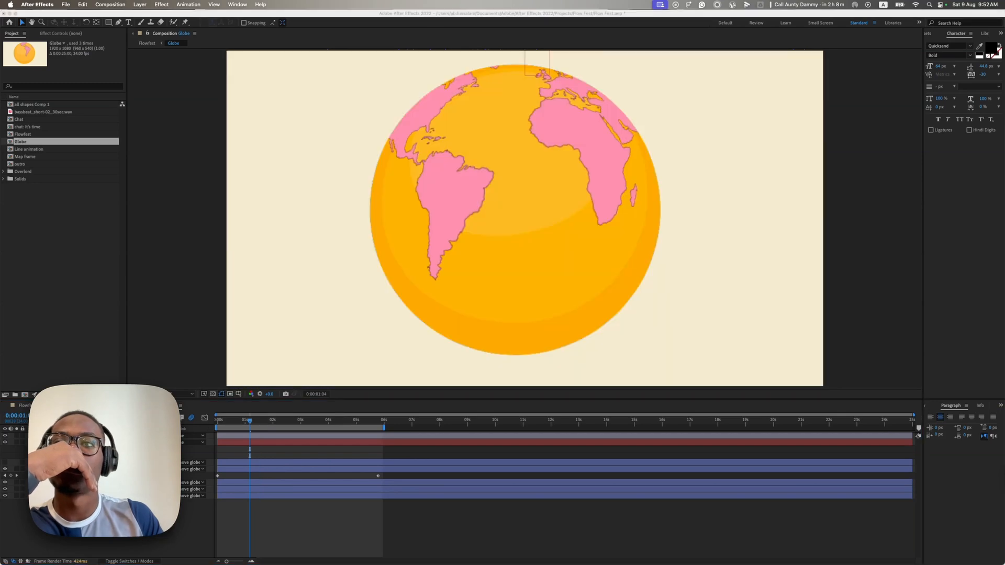
left_click(230, 422)
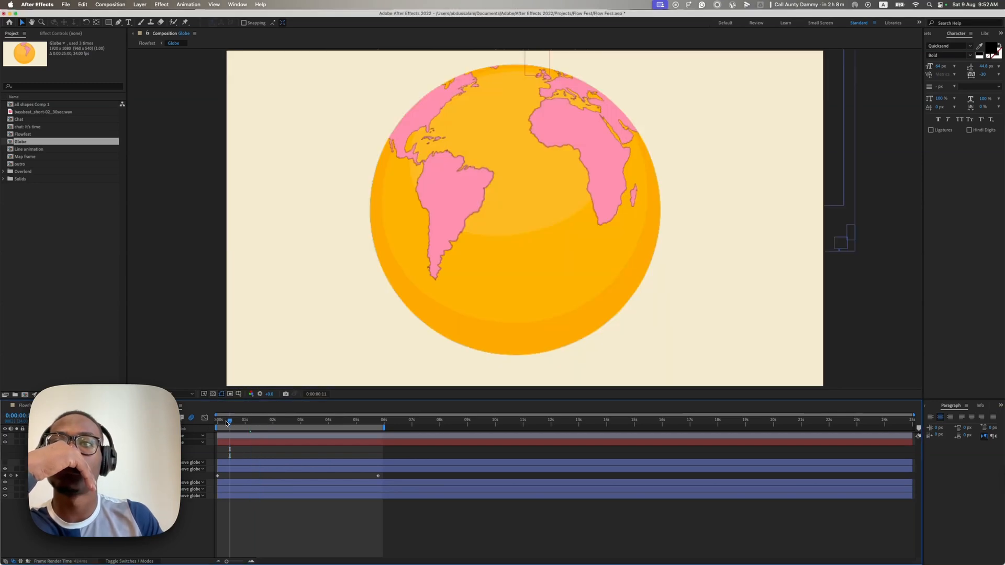
left_click_drag(227, 422, 226, 422)
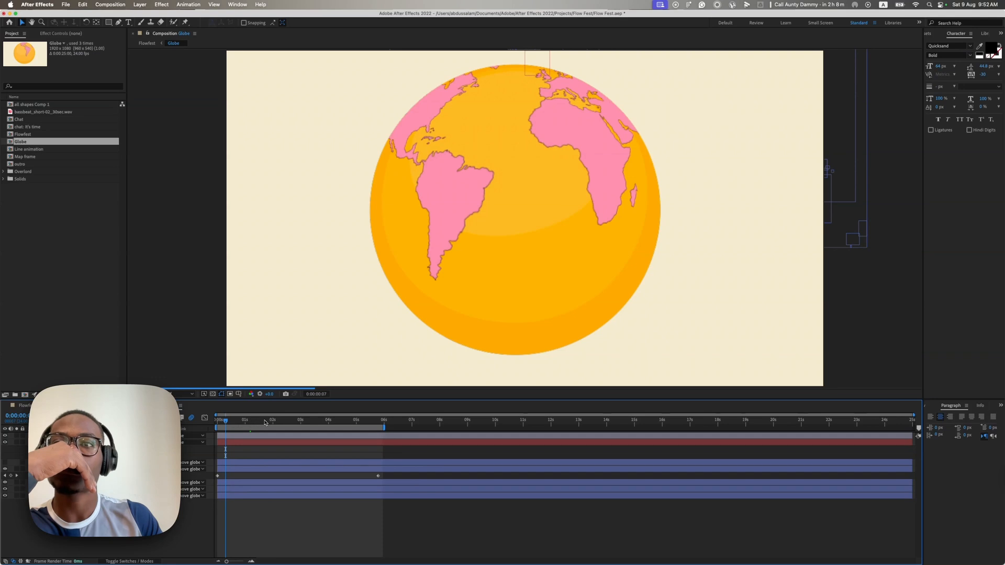
left_click(304, 420)
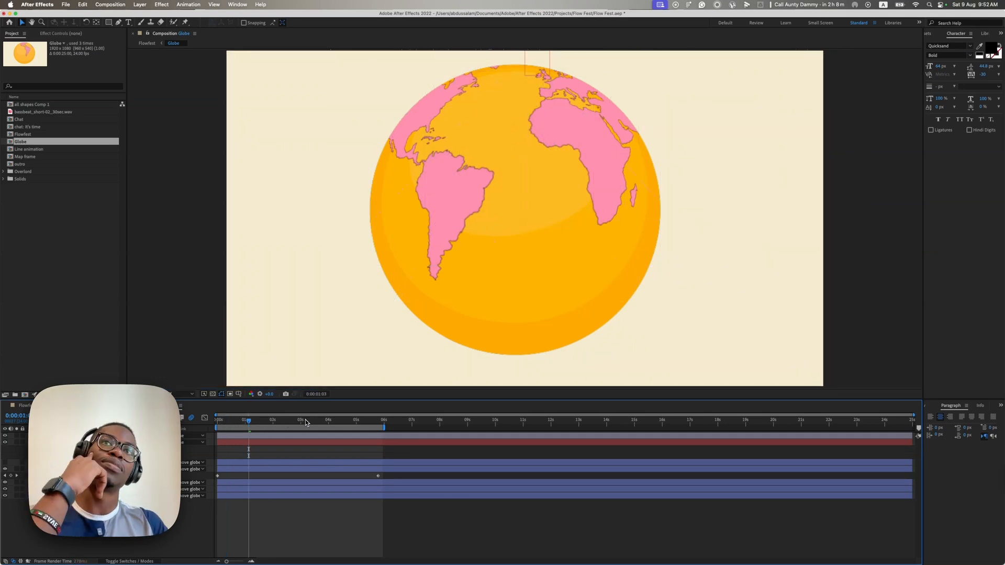
left_click_drag(312, 405, 314, 406)
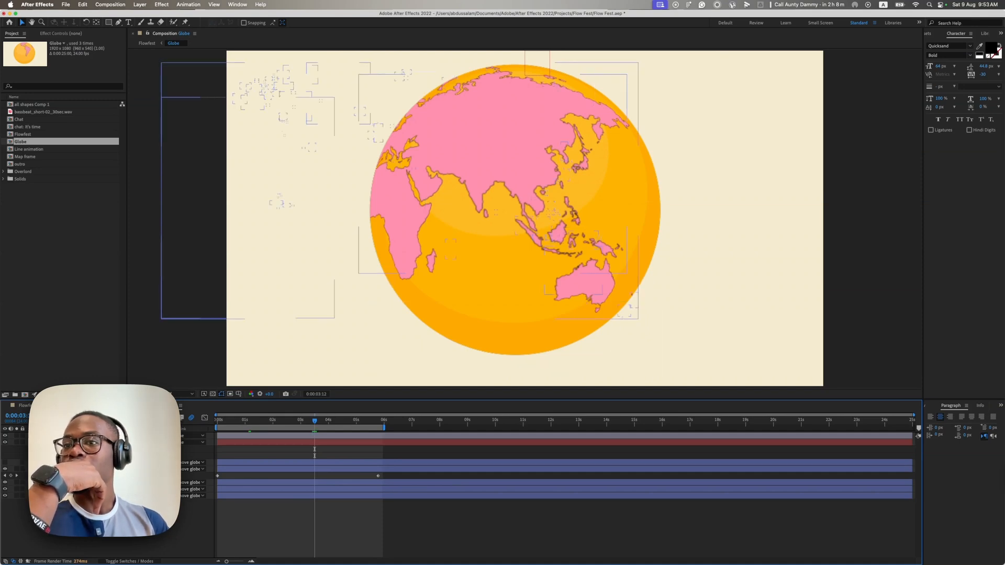
Step: Inspect the globe matte and World Map layers and the Bulge effect on Adjustment Layer 1, zooming out on the composition
left_click(68, 463)
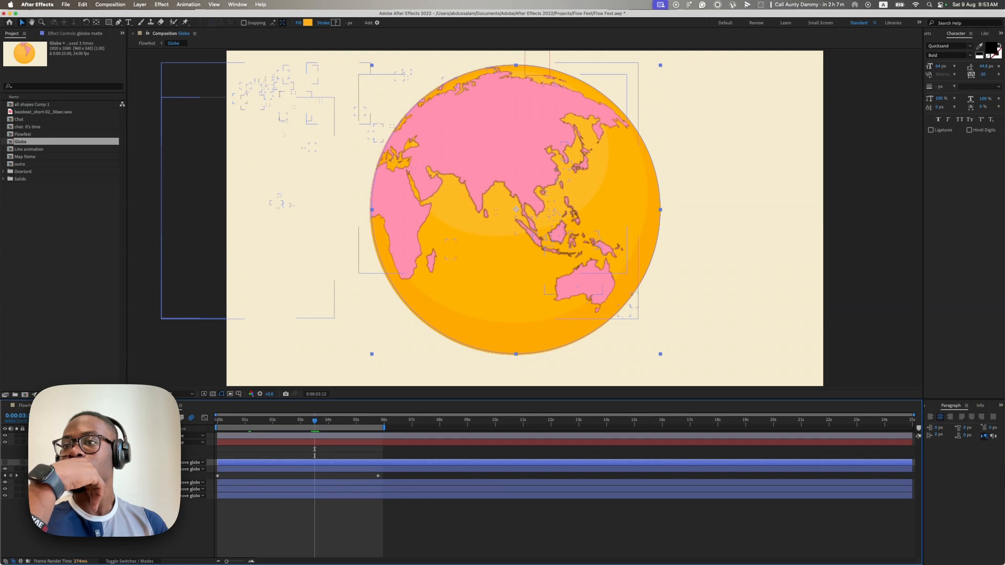
left_click(68, 469)
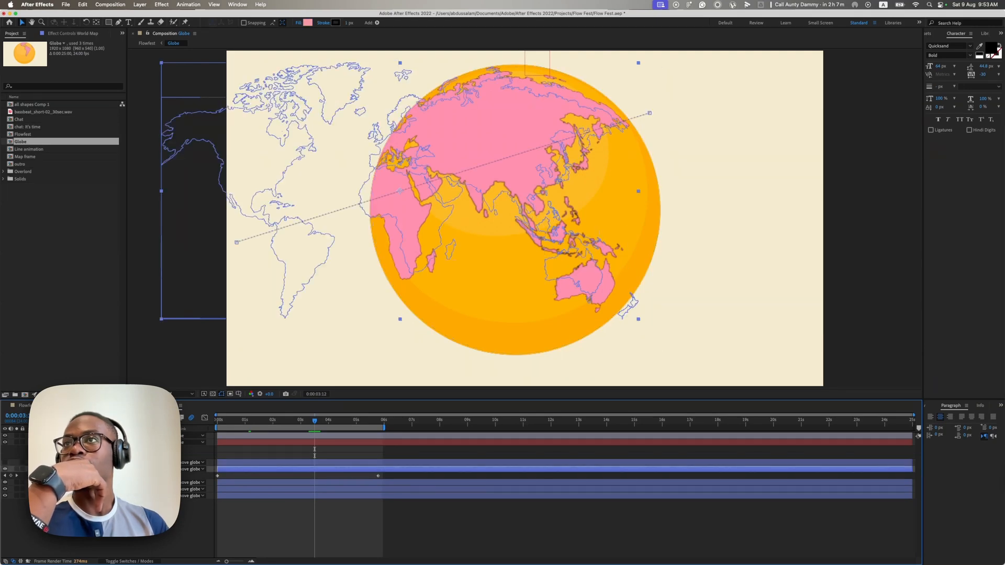
left_click(88, 33)
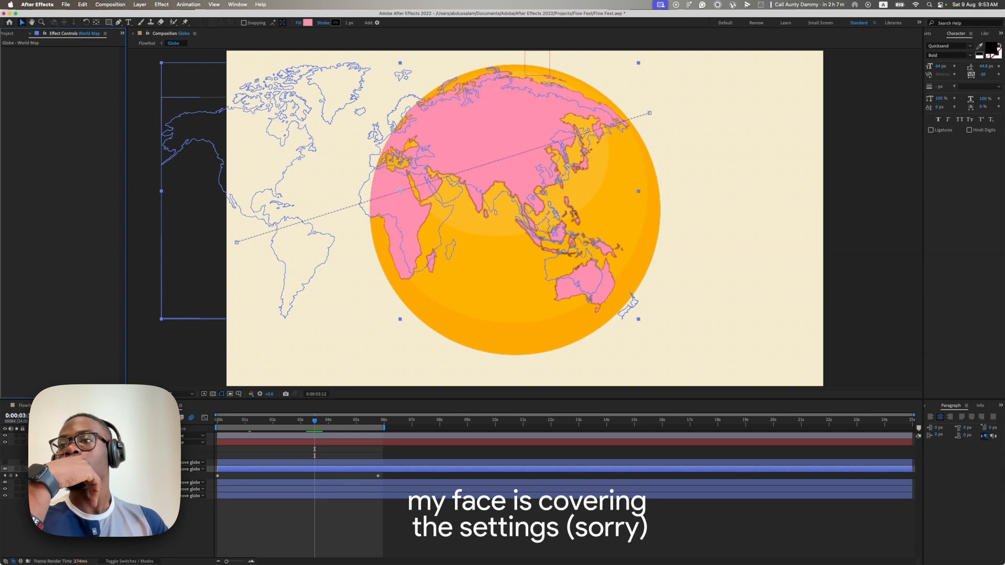
left_click(78, 463)
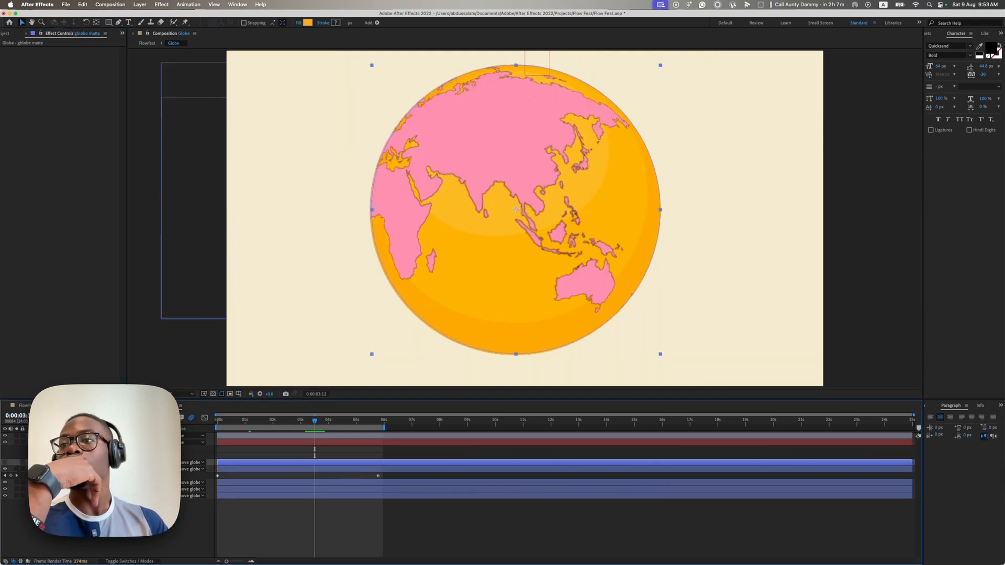
left_click(78, 436)
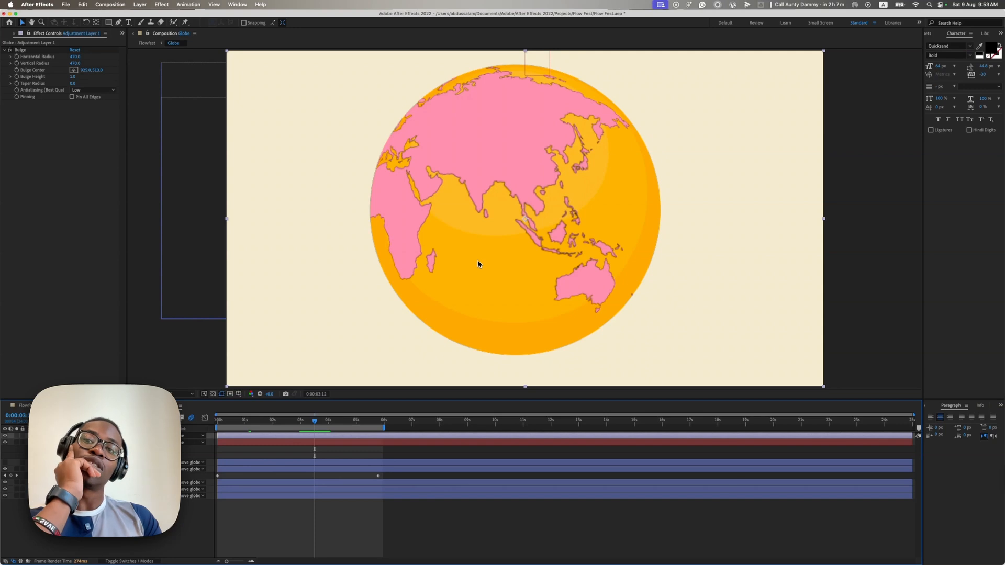
key("comma")
key("comma")
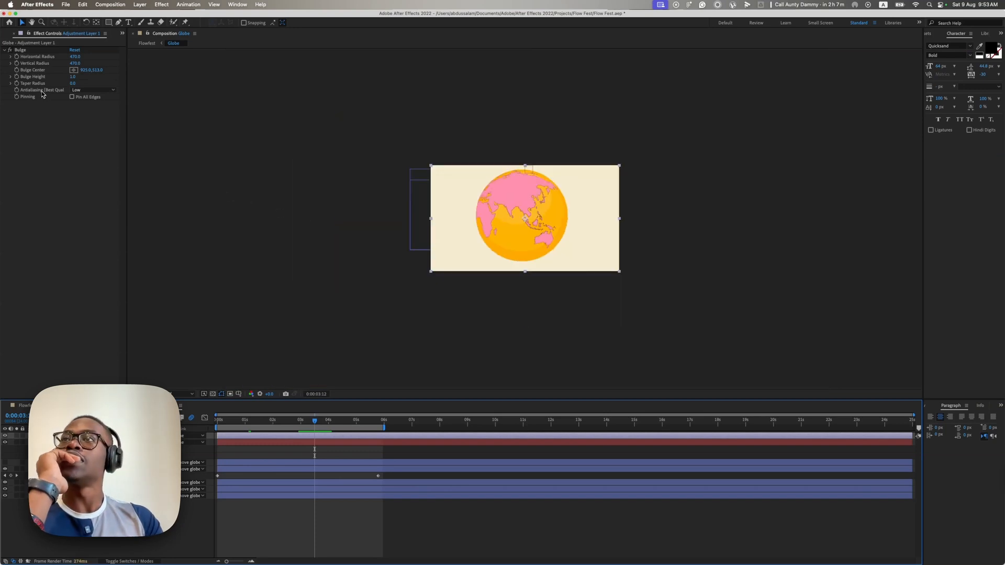
left_click(38, 76)
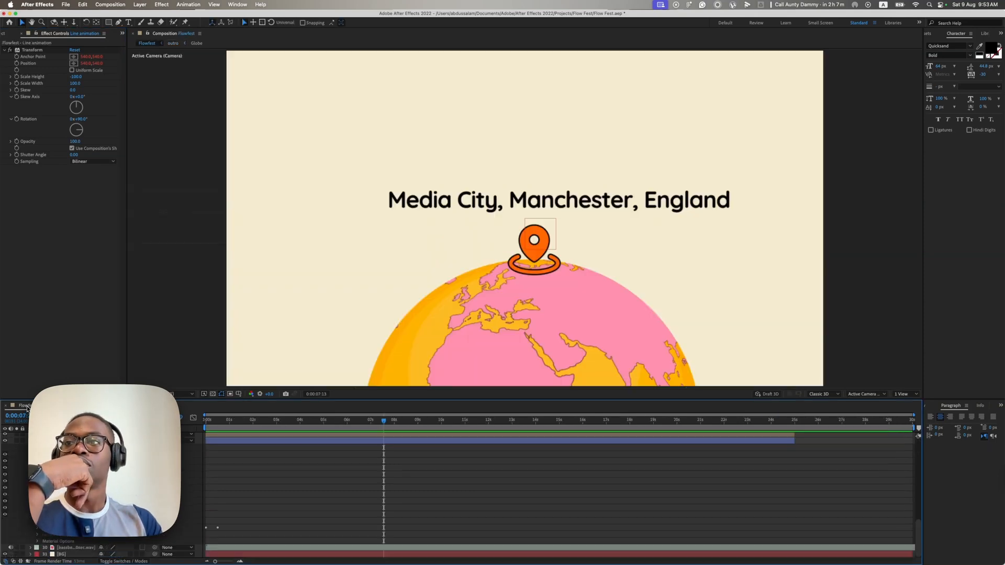
Step: Scrub through the Speakers, games and merch scenes of the Flowfest composition
scroll(469, 249, "down", 1)
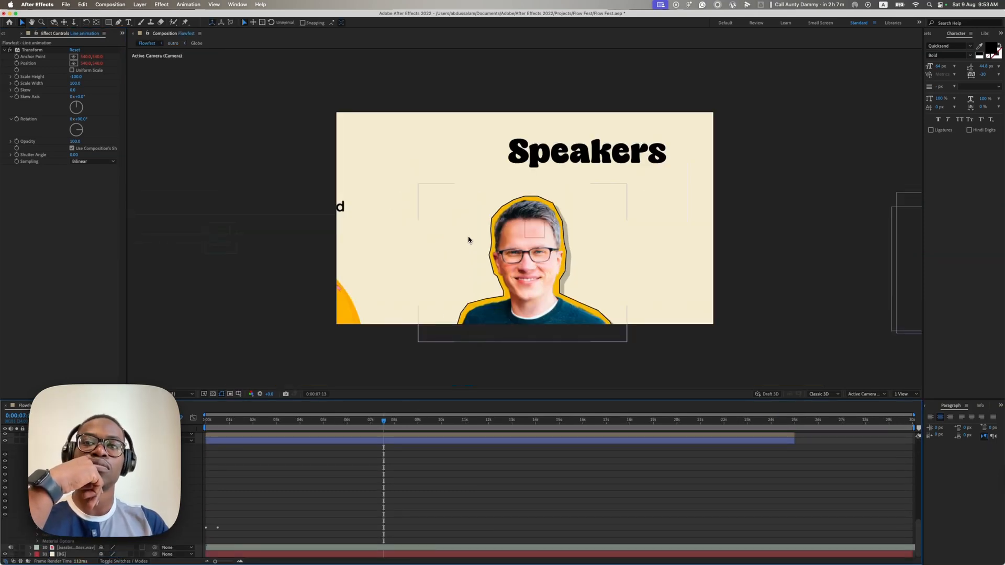
left_click_drag(392, 418, 435, 421)
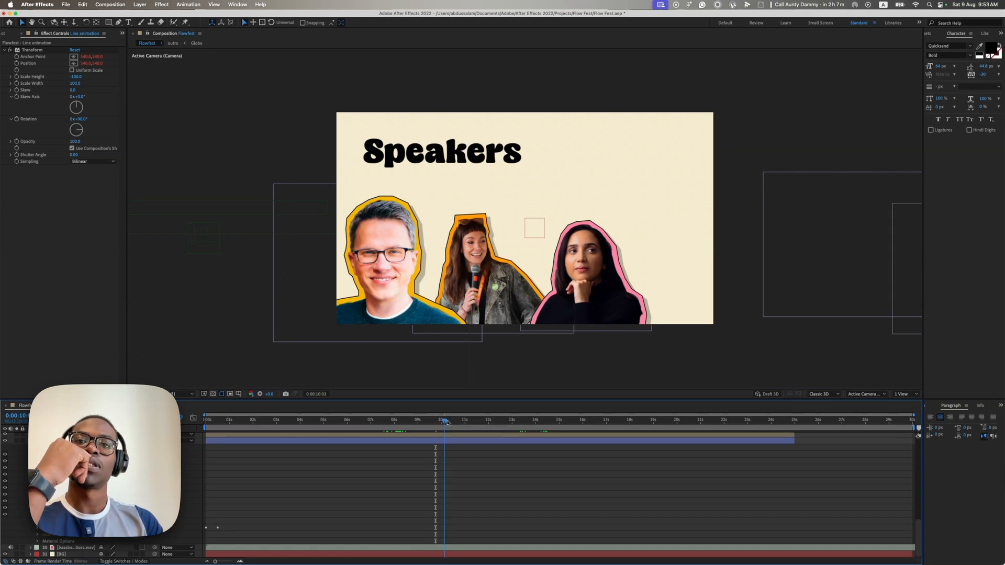
left_click(468, 422)
left_click_drag(468, 422, 561, 423)
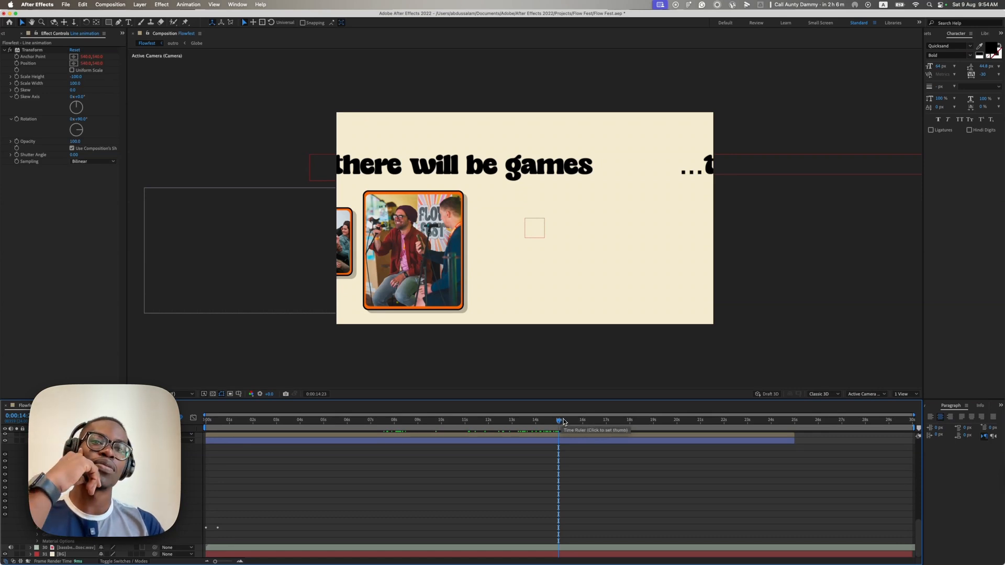
left_click_drag(561, 422, 587, 423)
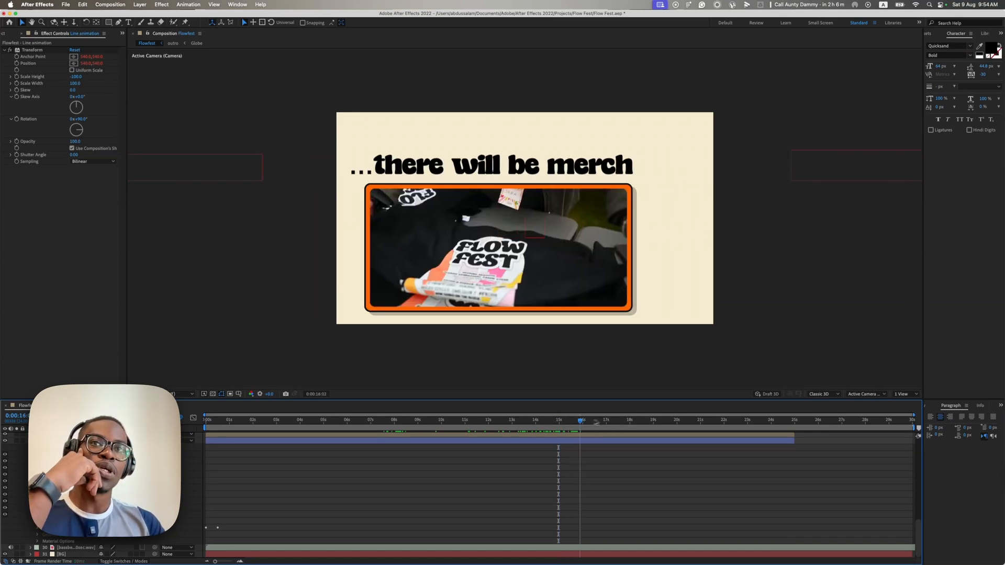
Step: Play the Flowfest composition from the merch scene and scrub from the "and loads of fun" scene to the start of "Learn from the best"
key("space")
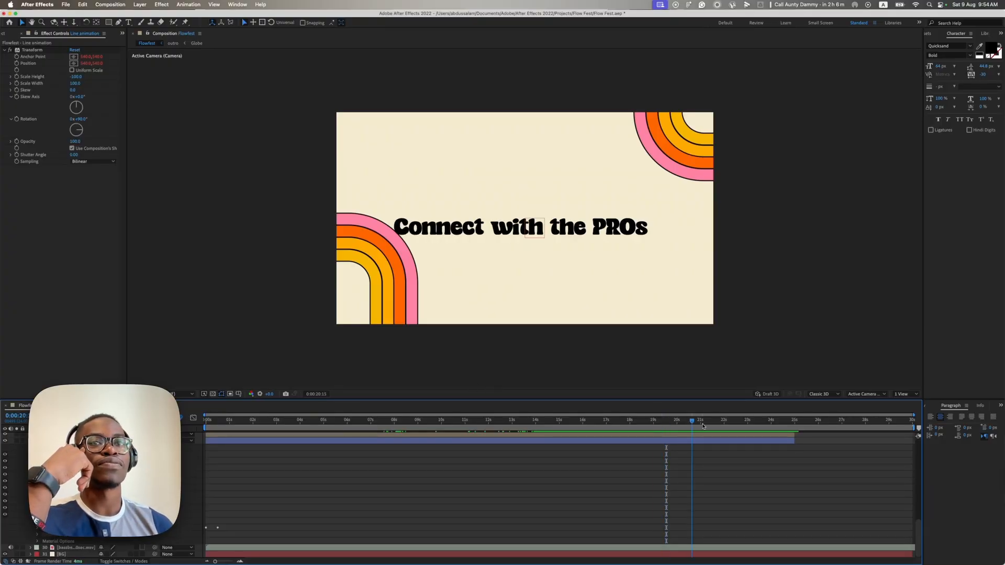
left_click(606, 427)
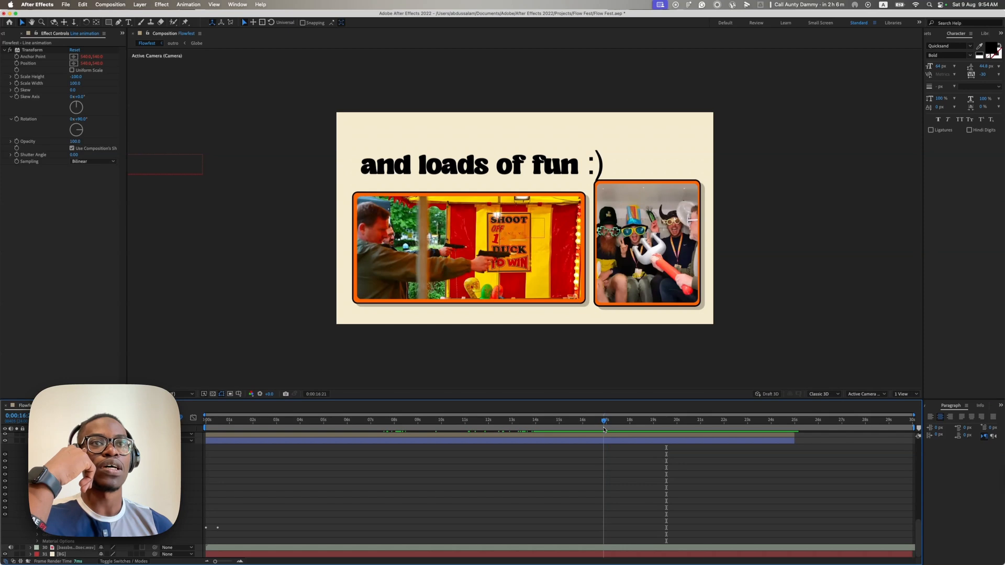
left_click_drag(606, 429, 637, 433)
scroll(499, 474, "up", 20)
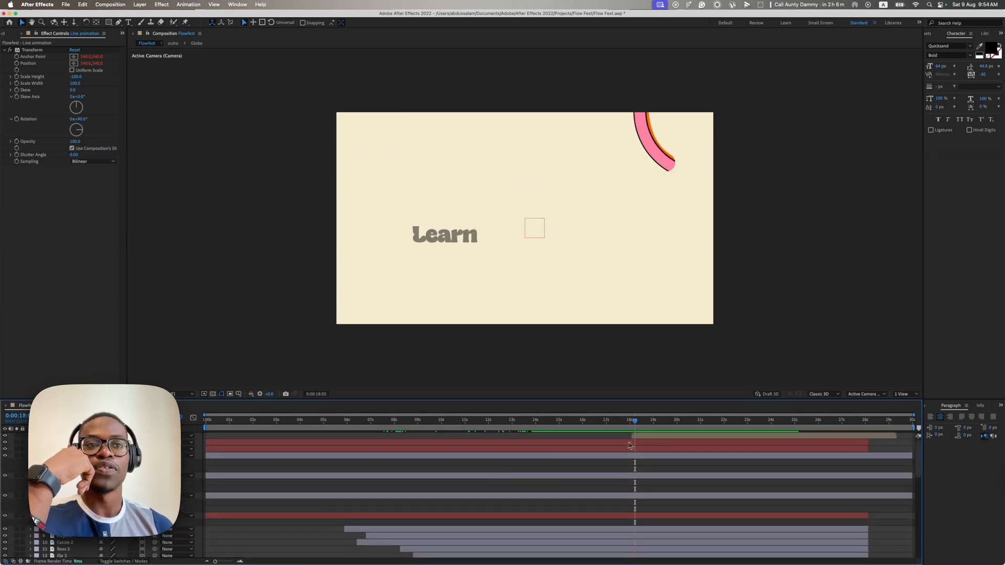
Step: Open the outro composition, scrub through its timeline and return to the Flowfest composition
left_click(645, 438)
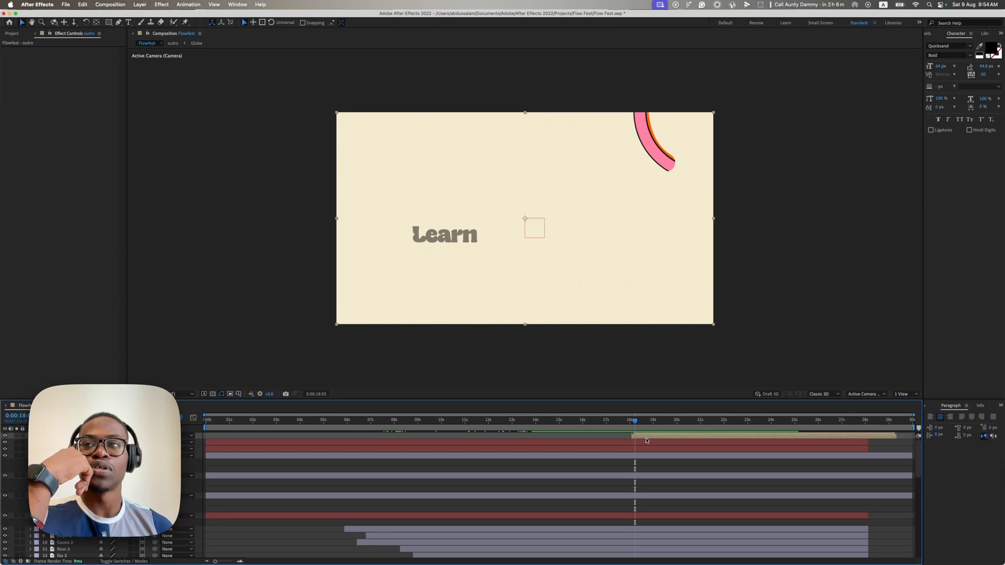
double_click(646, 438)
left_click_drag(226, 423, 656, 455)
left_click(30, 406)
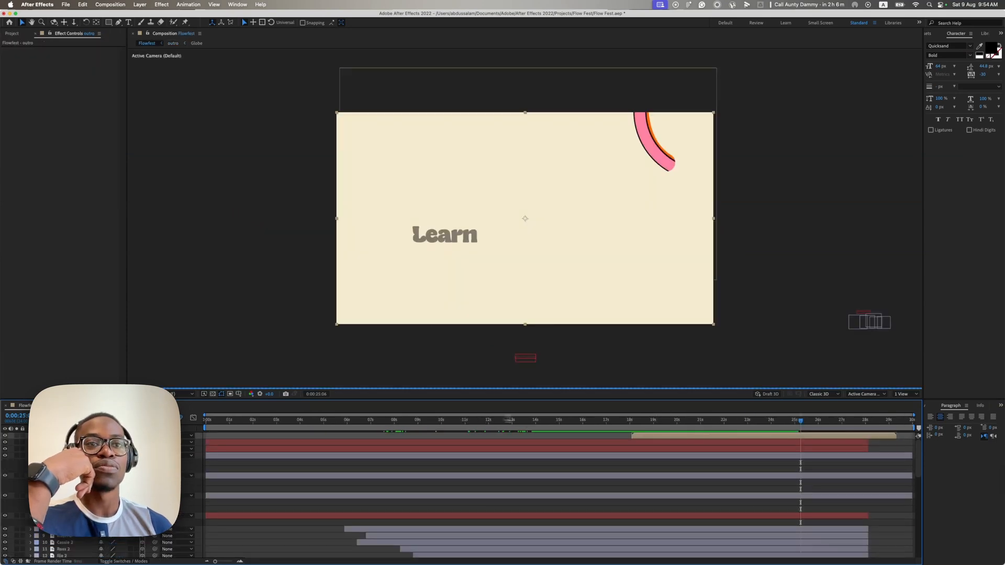
Step: Scrub the end of the "and loads of fun" scene, and scrub the outro composition through to "Get your tickets"
left_click(623, 426)
left_click_drag(623, 427, 631, 453)
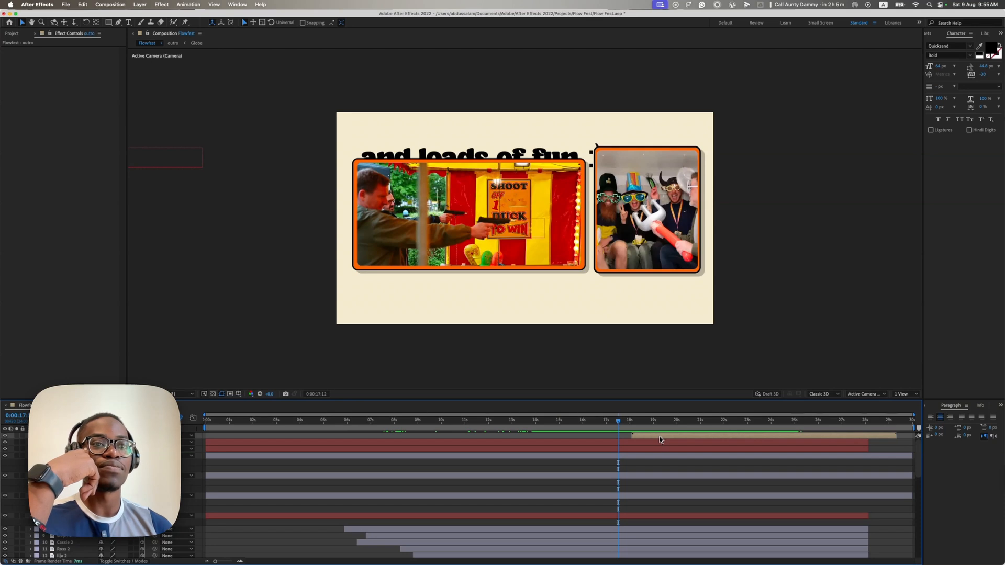
left_click_drag(655, 429, 643, 426)
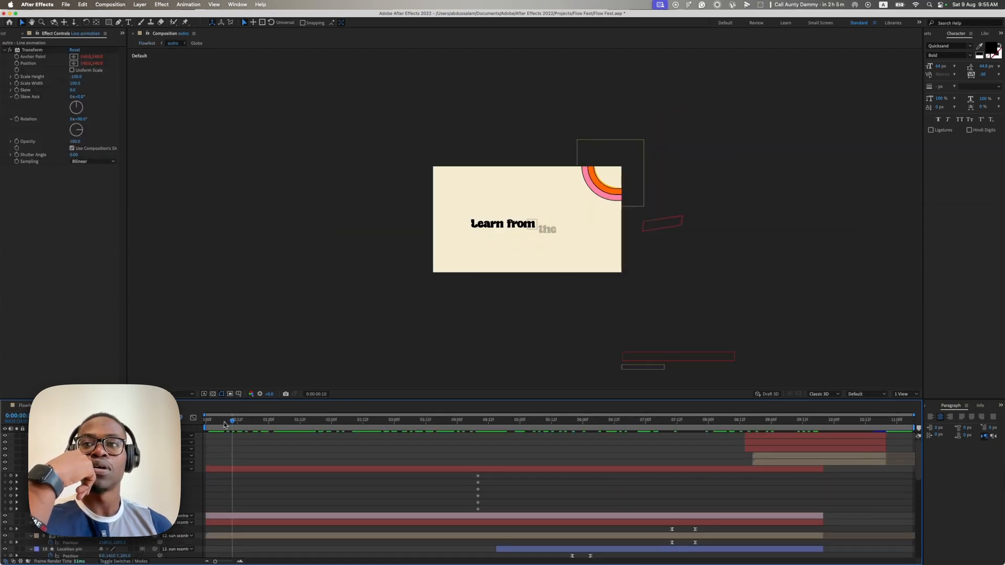
left_click_drag(225, 425, 857, 451)
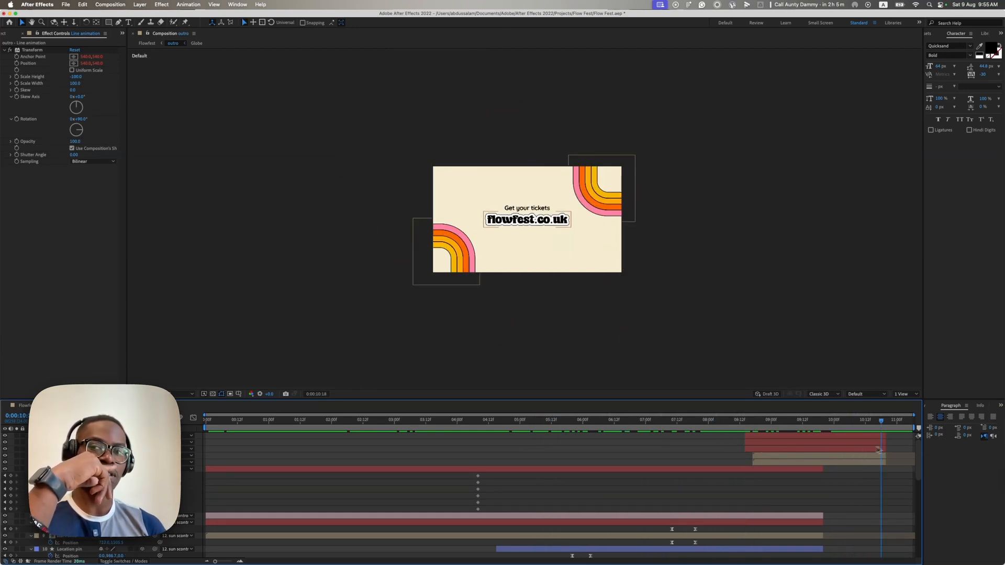
left_click(880, 449)
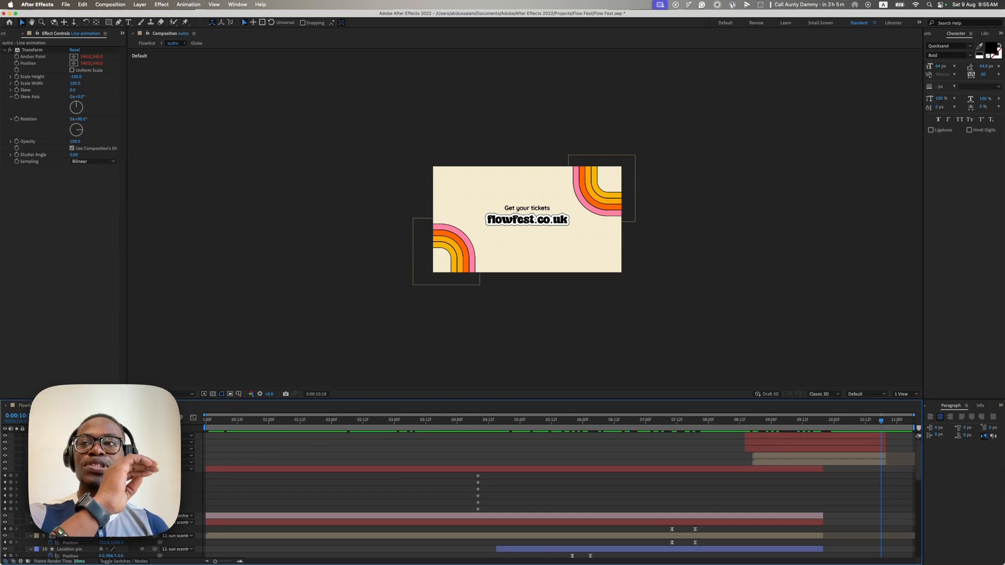
Step: Scrub the Flowfest composition to the smiling sun scene at 0:00:24:01 and reopen the outro composition there
left_click(35, 405)
left_click_drag(637, 421, 772, 421)
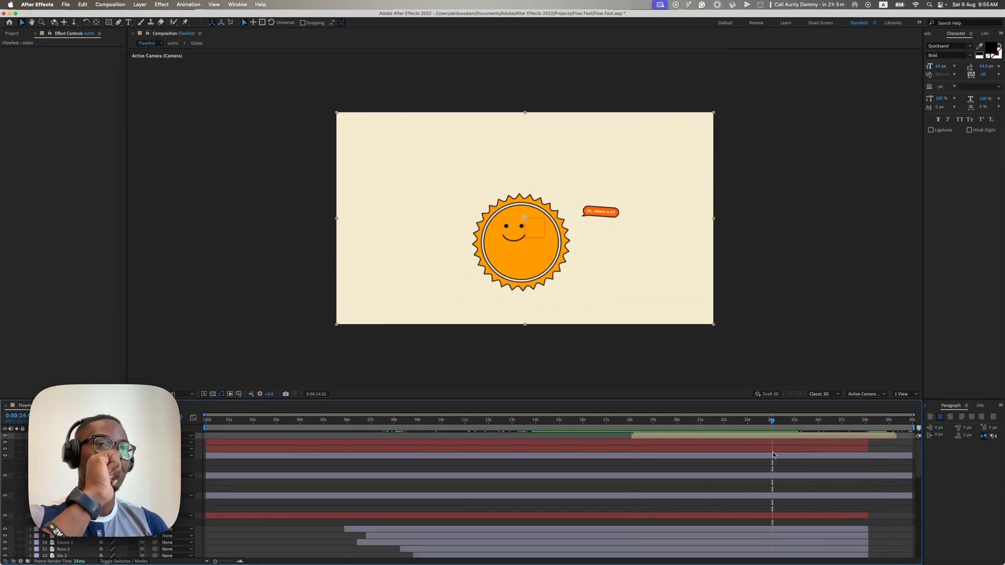
double_click(671, 438)
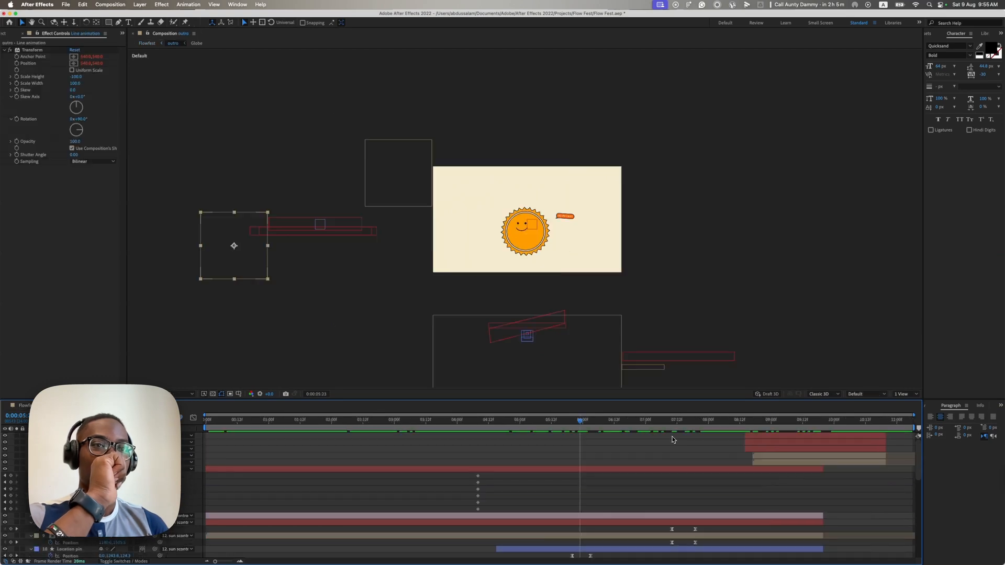
Step: Select the outro's cam control layer and look through the keyframes of the layers below it
scroll(450, 497, "down", 1)
left_click_drag(492, 461, 464, 501)
scroll(544, 497, "down", 1)
scroll(545, 498, "down", 6)
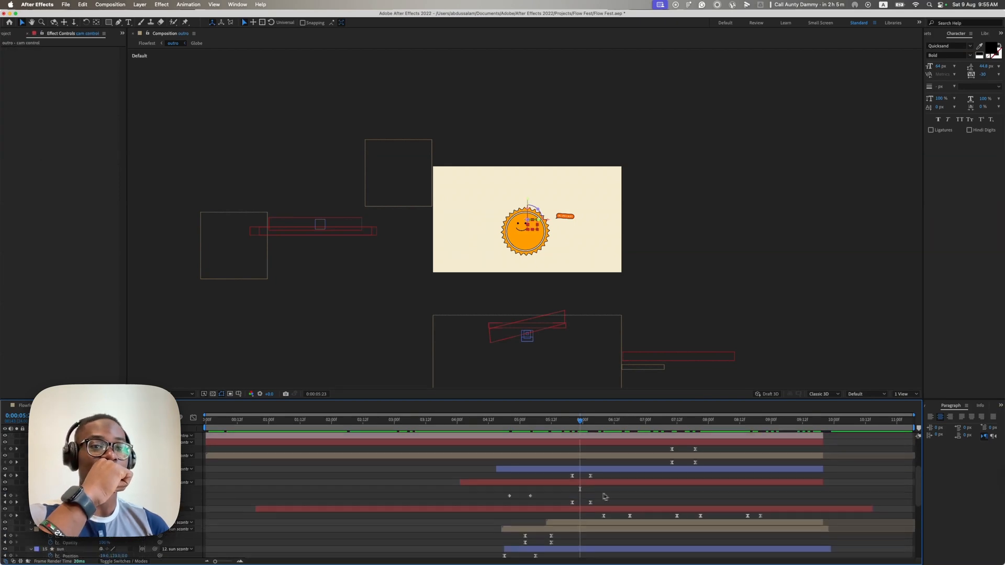
scroll(520, 454, "up", 3)
Step: Select the "Media City, Manchester, England" text layer and scrub the outro from the sun to the globe scene
left_click_drag(521, 422, 515, 463)
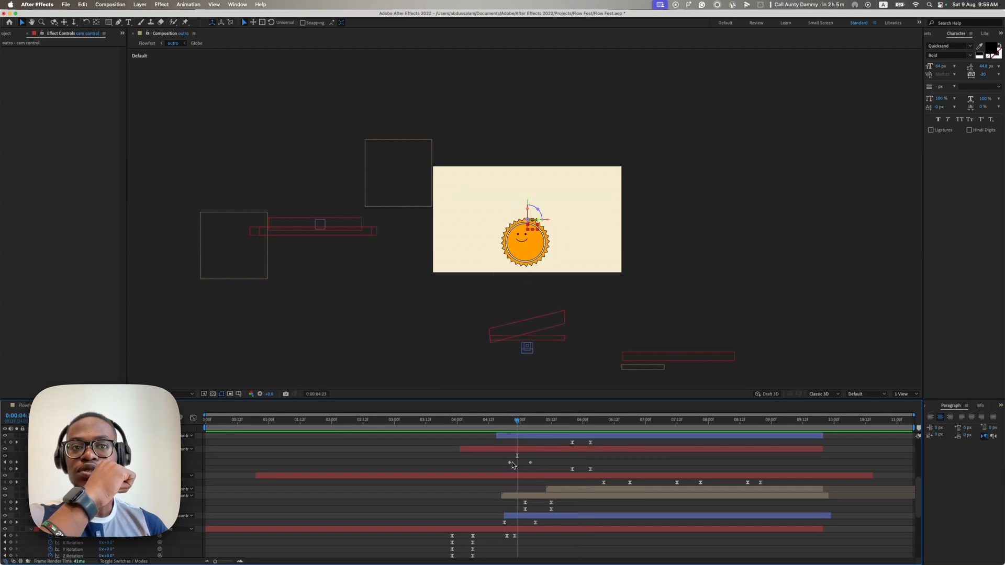
left_click(508, 451)
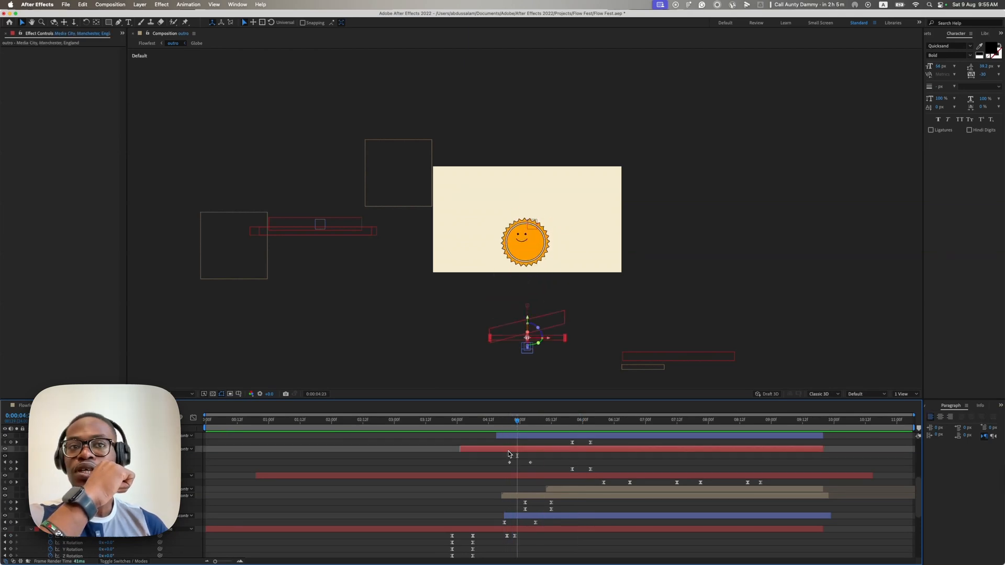
left_click_drag(519, 432, 684, 465)
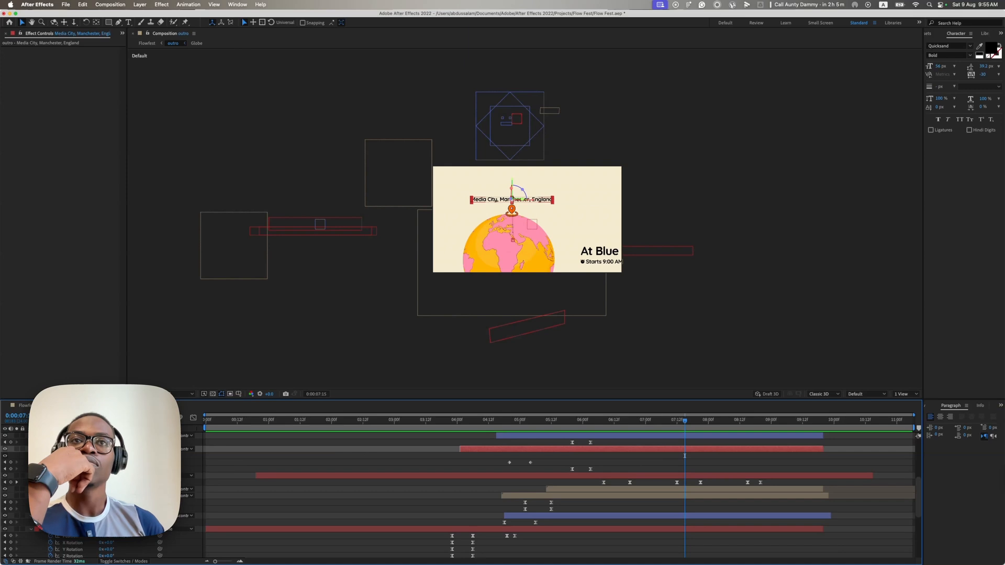
Step: Look over the keyframes in the outro's layer stack and return to the Flowfest composition
scroll(574, 503, "down", 5)
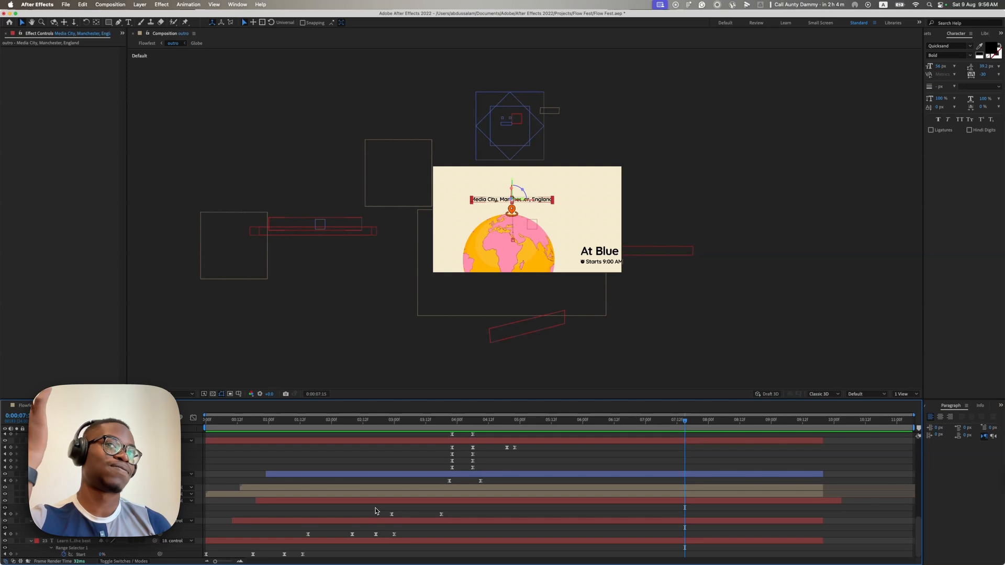
scroll(374, 517, "up", 5)
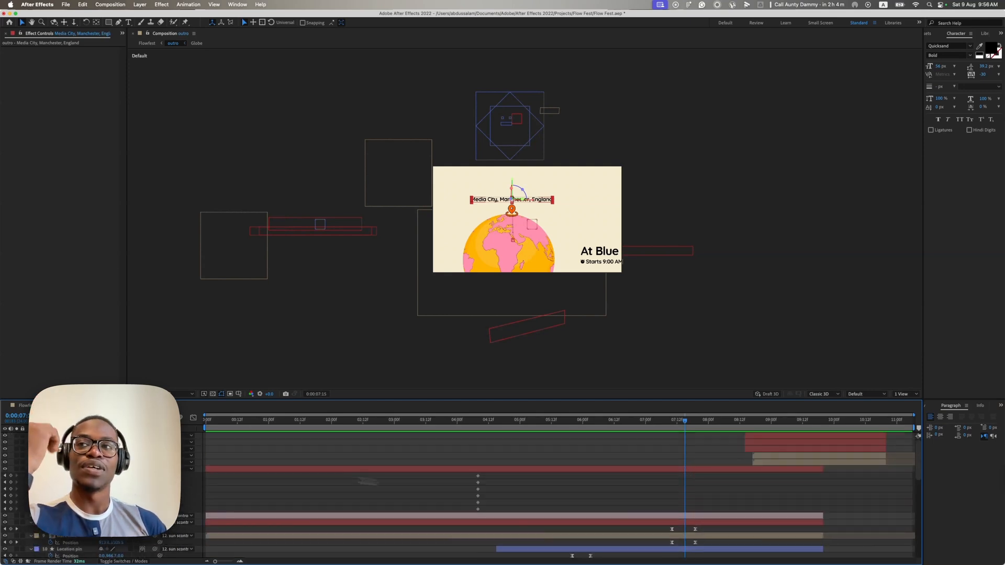
left_click(37, 406)
Step: Switch to the Figma file and examine the two adjoining speaker portraits below the slides
scroll(334, 505, "down", 10)
scroll(334, 506, "up", 5)
scroll(336, 509, "down", 5)
scroll(385, 522, "up", 5)
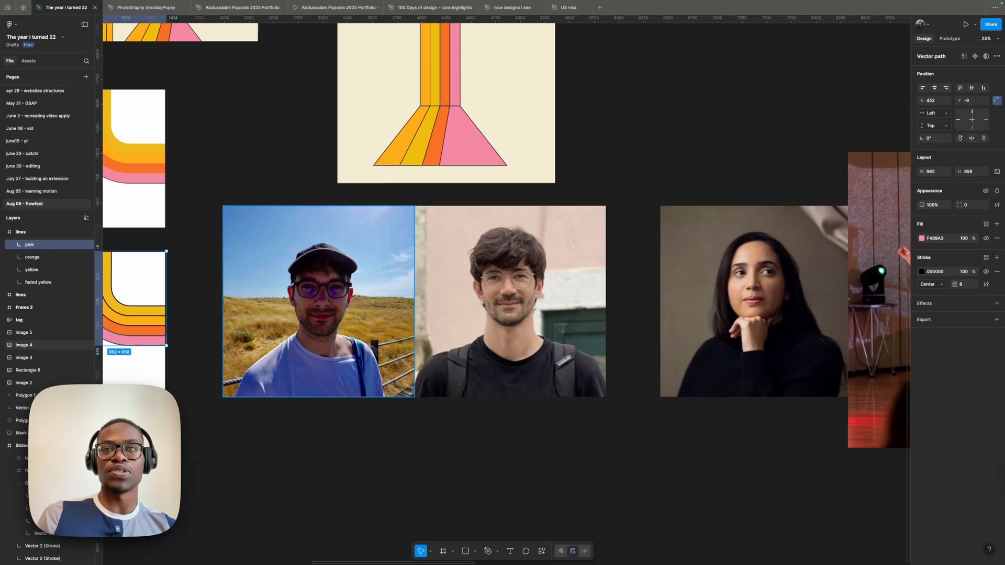
scroll(338, 303, "up", 5)
scroll(288, 325, "down", 5)
scroll(654, 317, "up", 2)
scroll(605, 323, "down", 2)
scroll(532, 398, "up", 1)
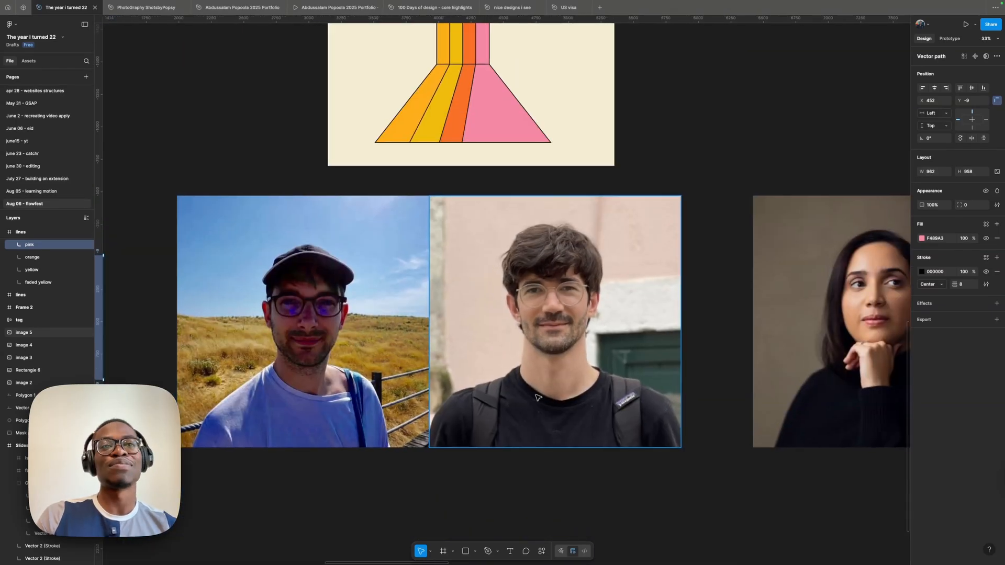
scroll(473, 393, "down", 4)
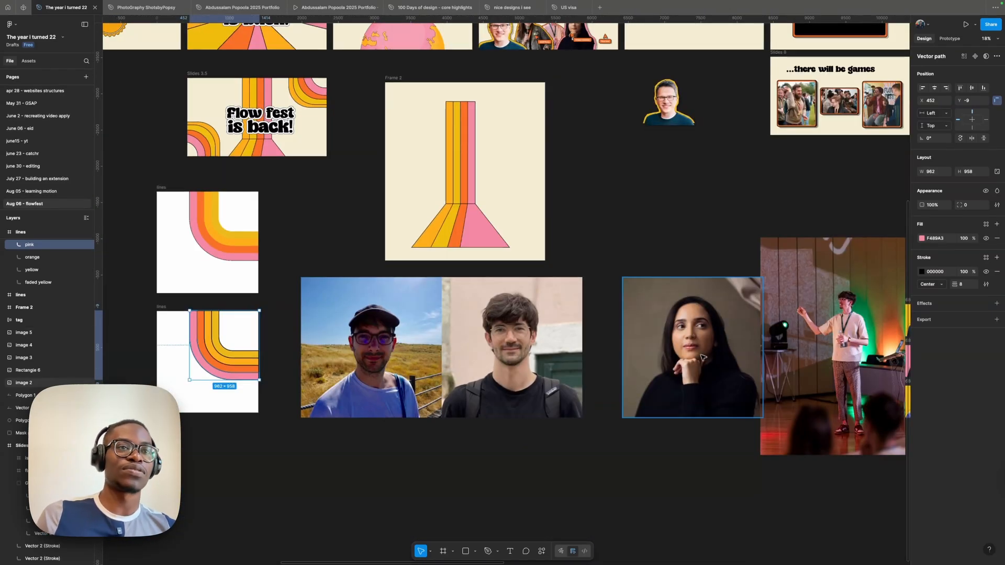
Step: Examine the on-stage speaker photo and the outlined speaker cutout on the orange background
scroll(699, 362, "down", 2)
scroll(699, 362, "right", 3)
scroll(698, 361, "up", 1)
scroll(698, 362, "up", 6)
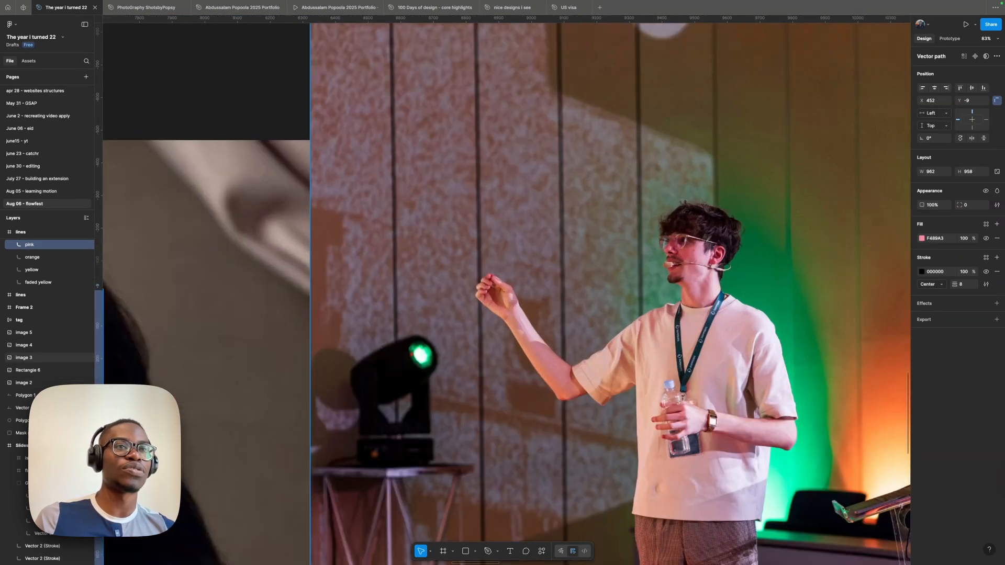
scroll(461, 325, "down", 8)
scroll(674, 296, "up", 5)
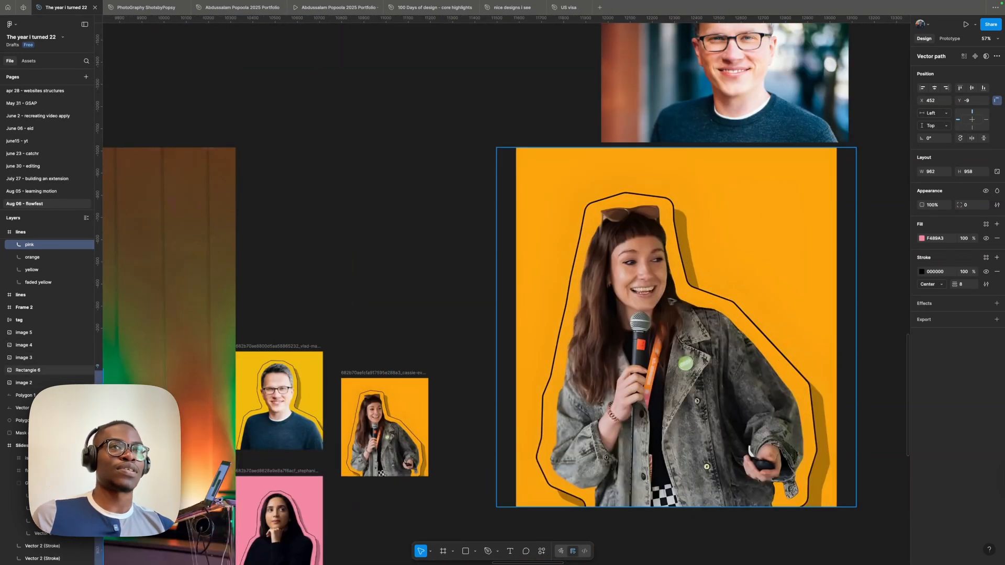
Step: Examine the original photo of the speaker in glasses and compare it with the slides and cutouts around it
scroll(637, 301, "down", 5)
scroll(533, 346, "up", 2)
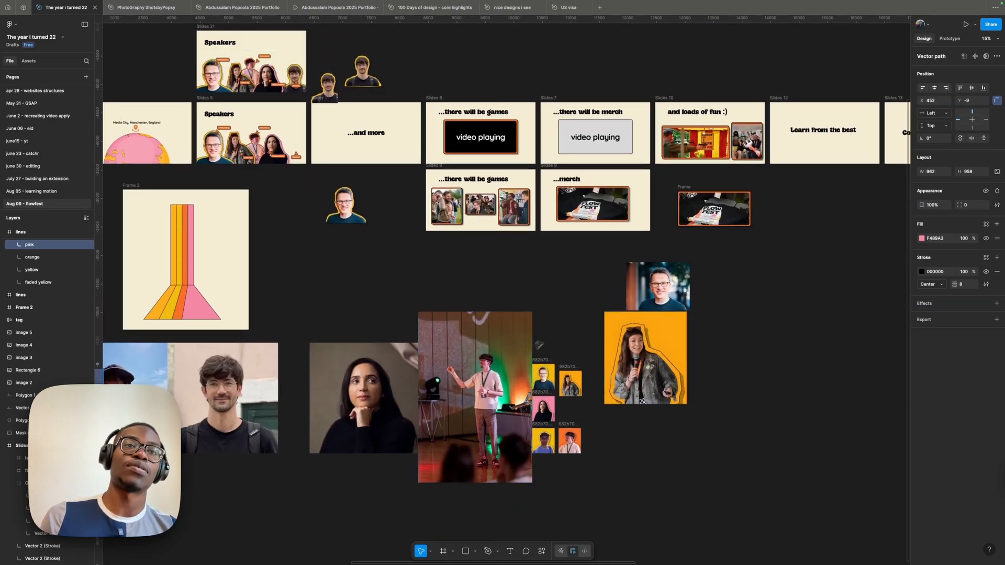
scroll(718, 284, "up", 9)
scroll(544, 272, "down", 3)
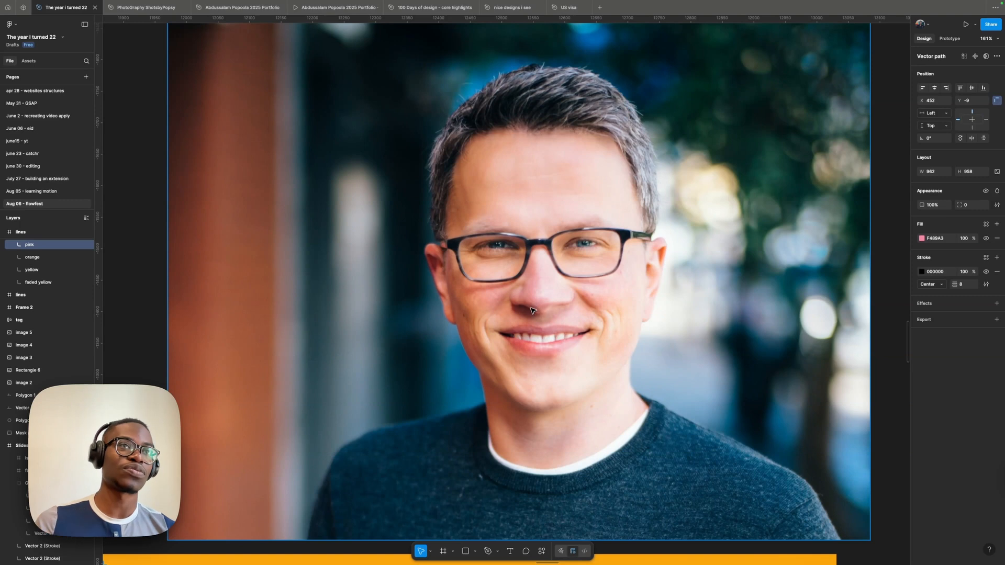
scroll(530, 311, "down", 10)
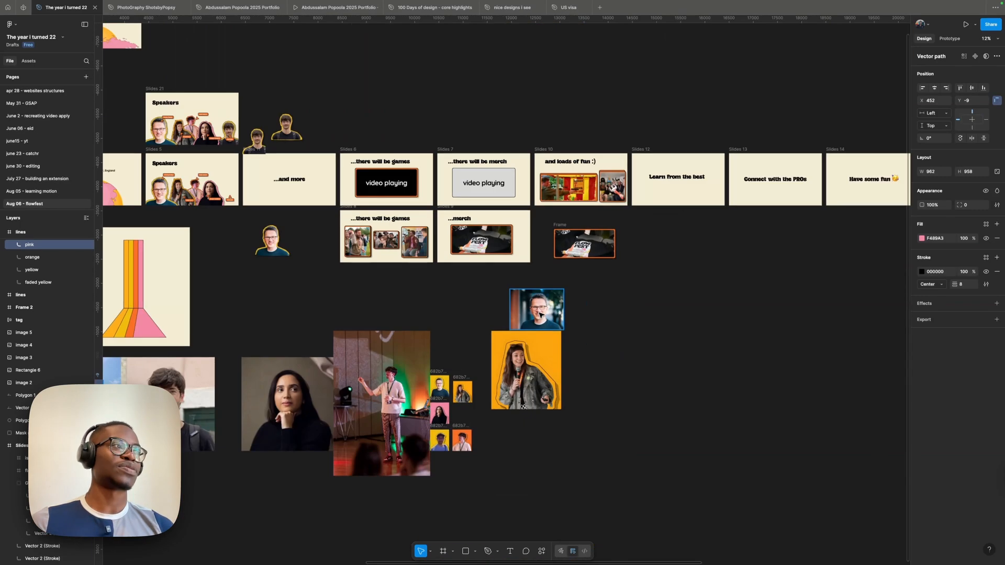
Step: Examine the framed photos on the "and loads of fun :)" slide within the overall slide row
scroll(542, 312, "down", 8)
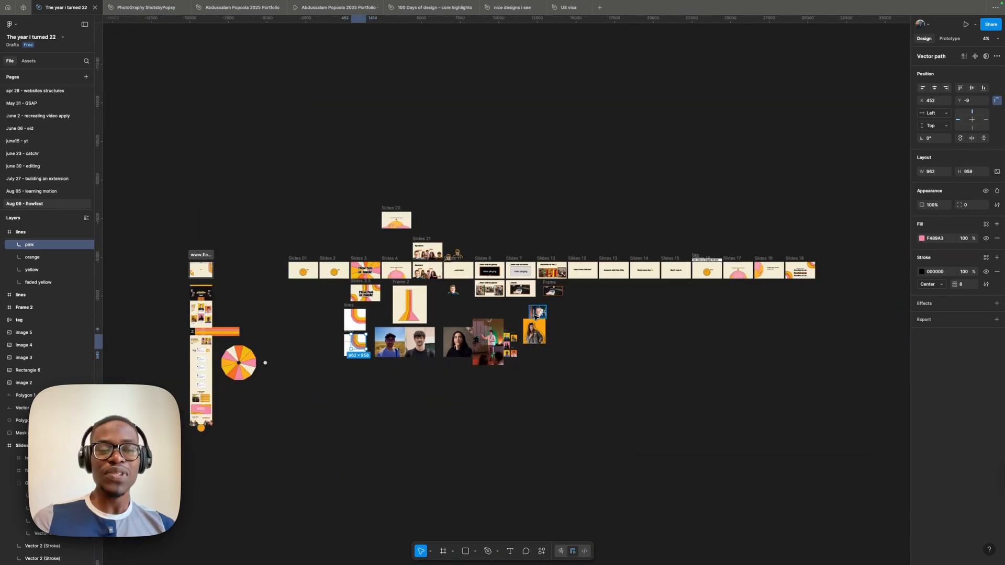
scroll(650, 239, "up", 5)
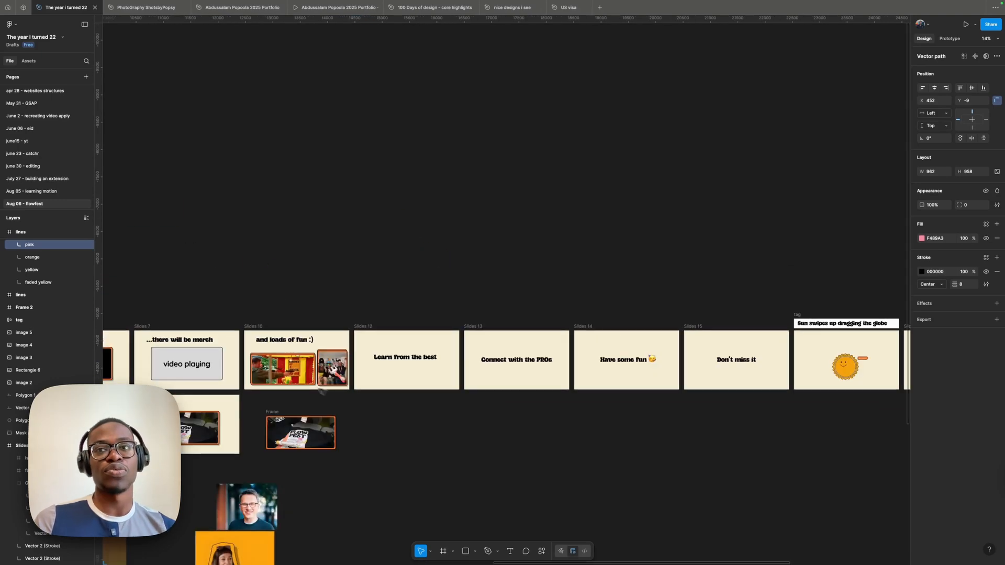
scroll(285, 374, "up", 10)
scroll(356, 314, "down", 3)
scroll(241, 314, "up", 5)
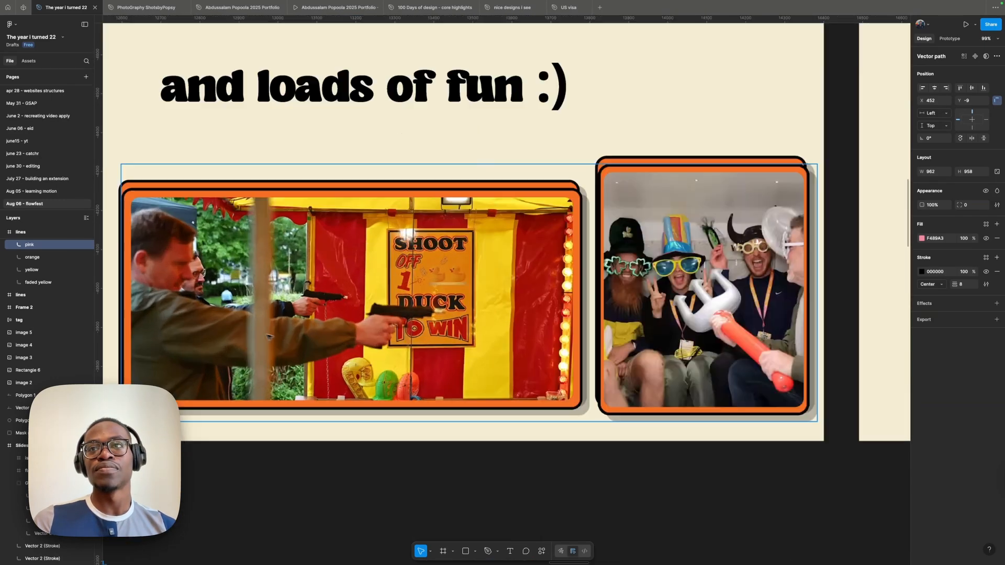
scroll(558, 354, "down", 8)
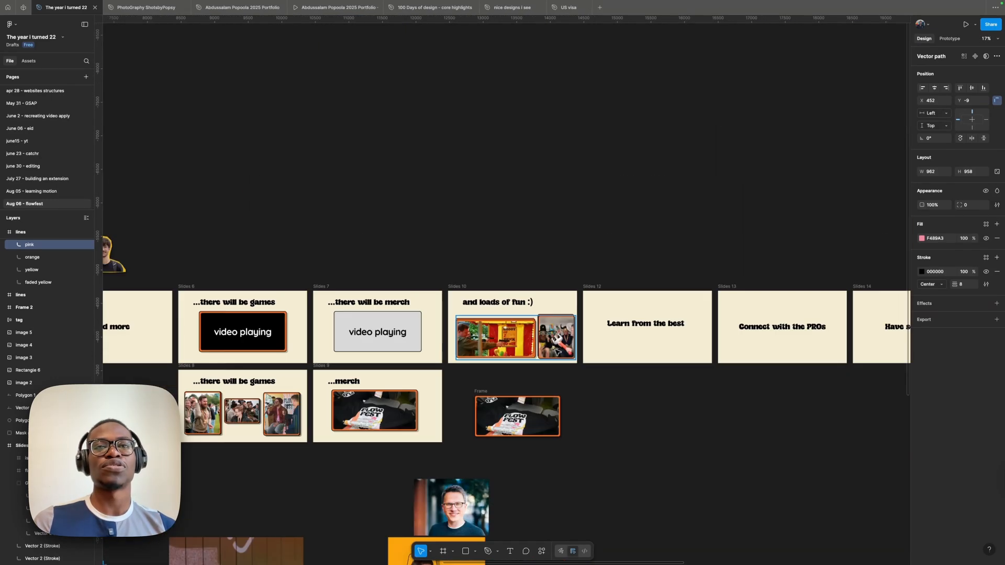
Step: Examine the three framed photos on the "...there will be games" slide
scroll(548, 357, "down", 5)
scroll(428, 344, "up", 15)
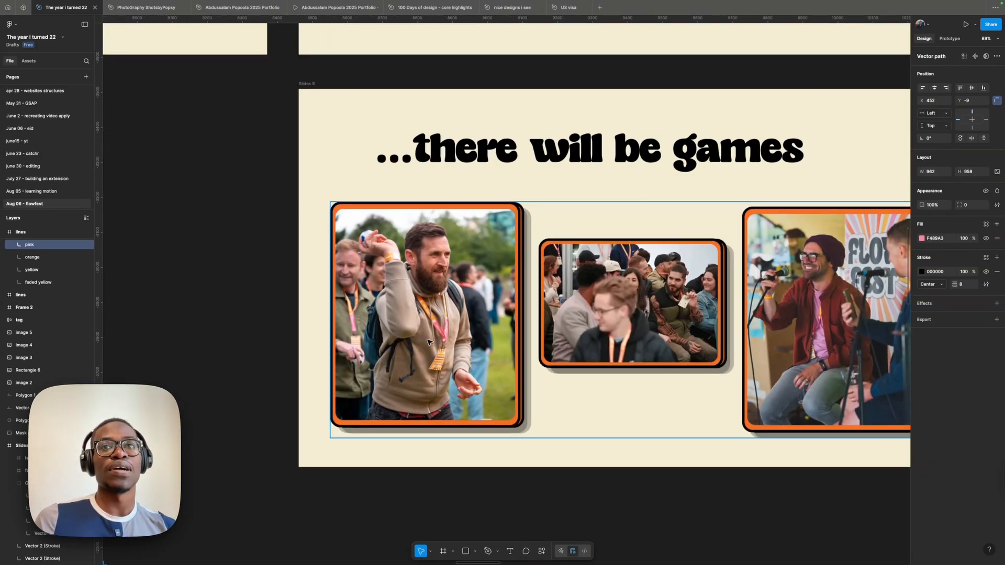
scroll(428, 343, "down", 4)
scroll(535, 337, "up", 5)
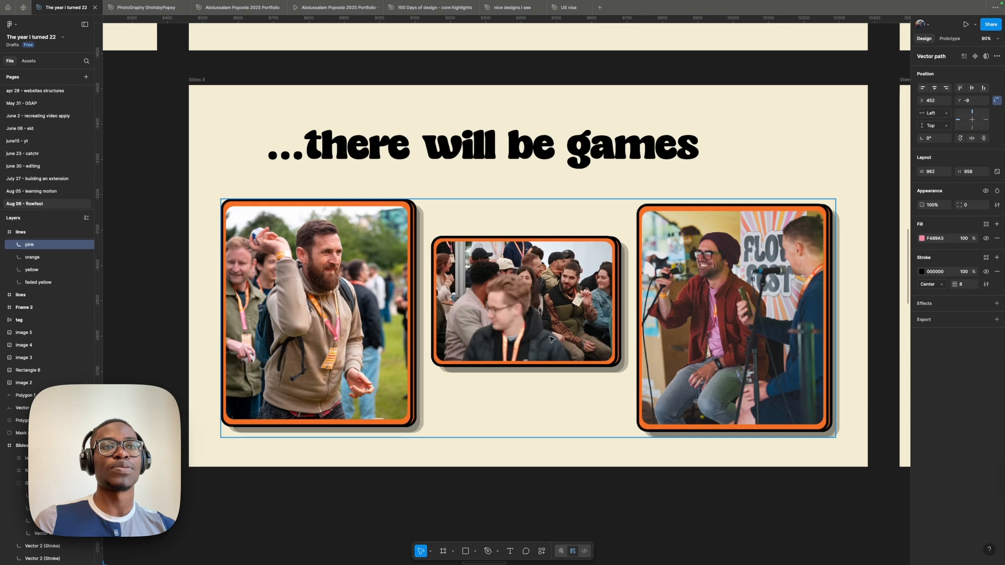
scroll(703, 356, "down", 5)
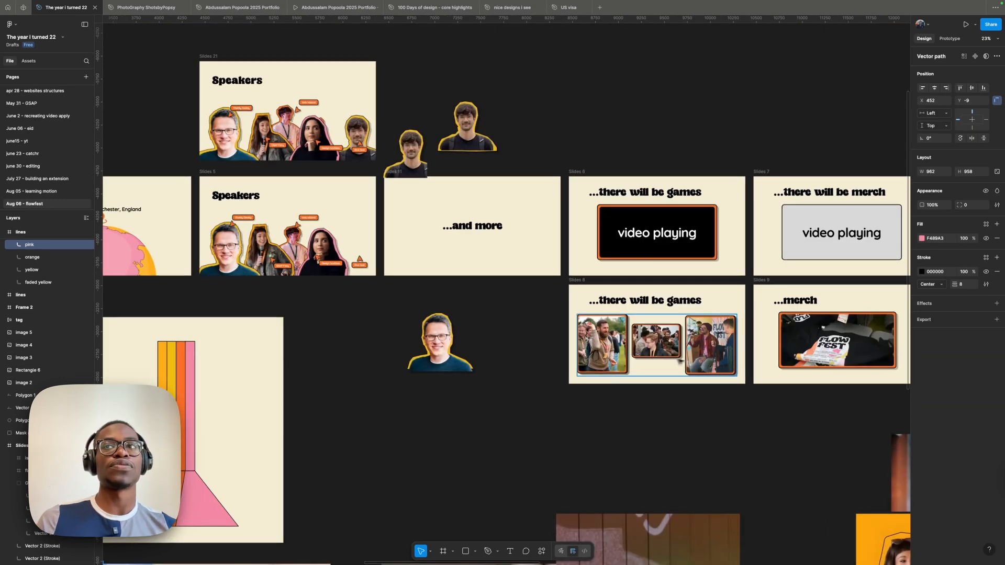
Step: Examine the flowfest.co.uk lettering variants on the "Get your tickets" slide and return to an overview of all slides
scroll(655, 360, "down", 5)
left_click_drag(838, 395, 643, 395)
scroll(602, 397, "down", 2)
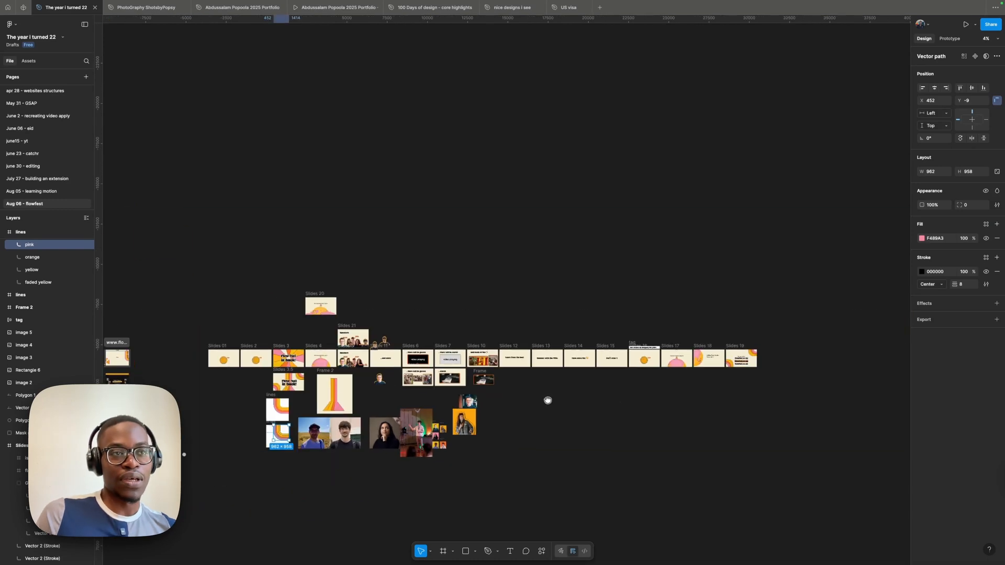
scroll(725, 366, "up", 8)
scroll(710, 352, "up", 5)
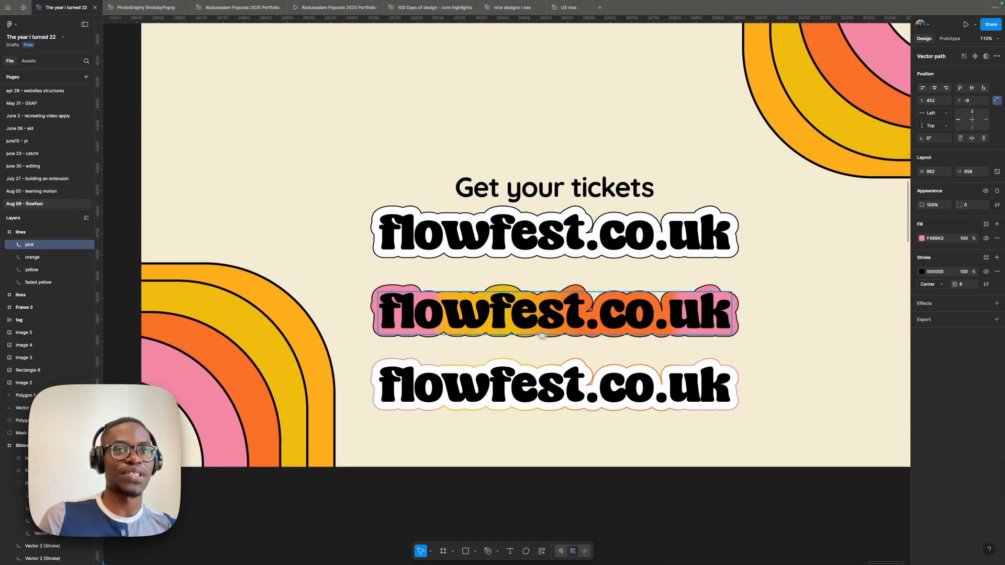
scroll(816, 388, "down", 10)
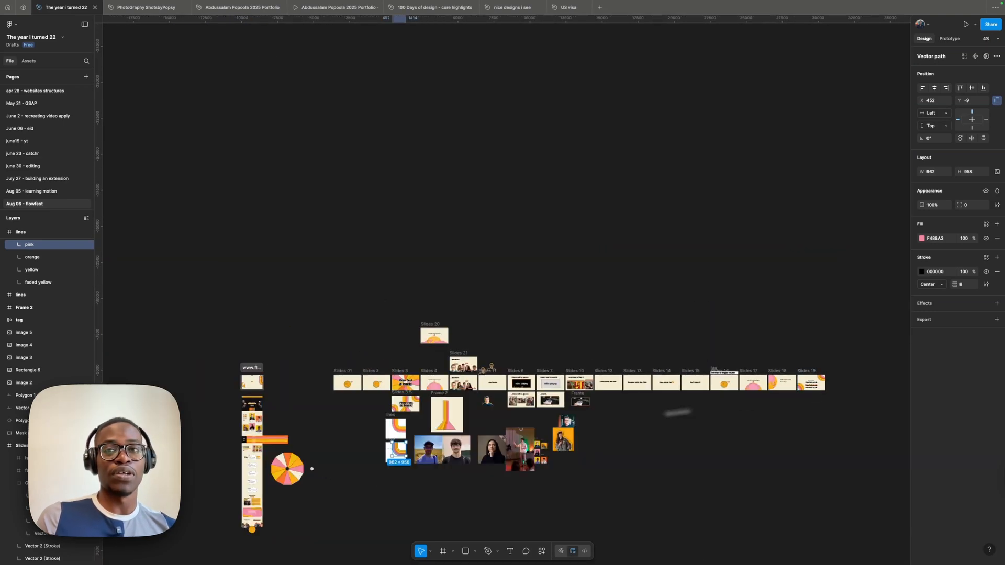
Step: Switch to Freeform and expand the Flowfest board's window to fill the screen
scroll(272, 471, "up", 8)
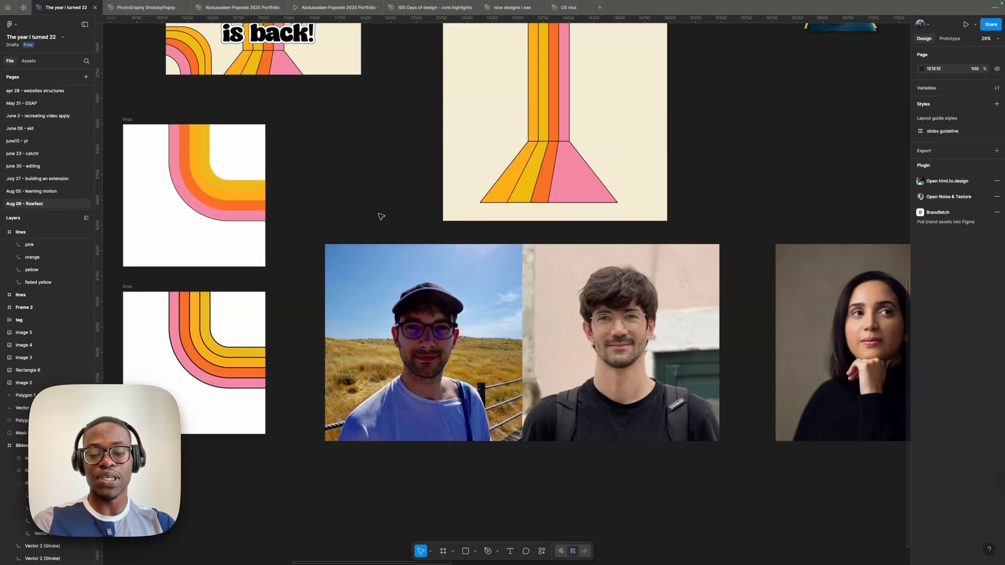
key("super+space")
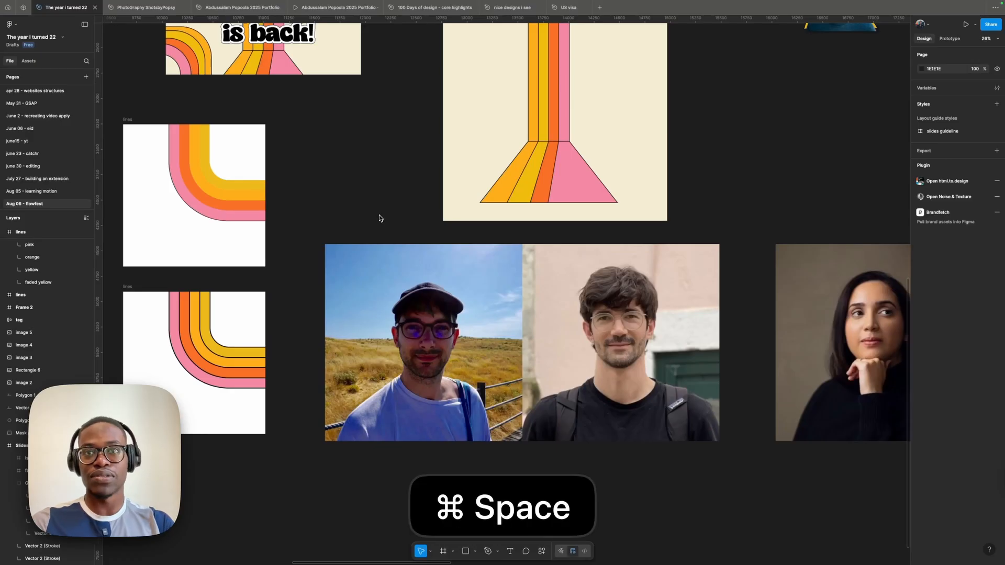
type("freeform.app")
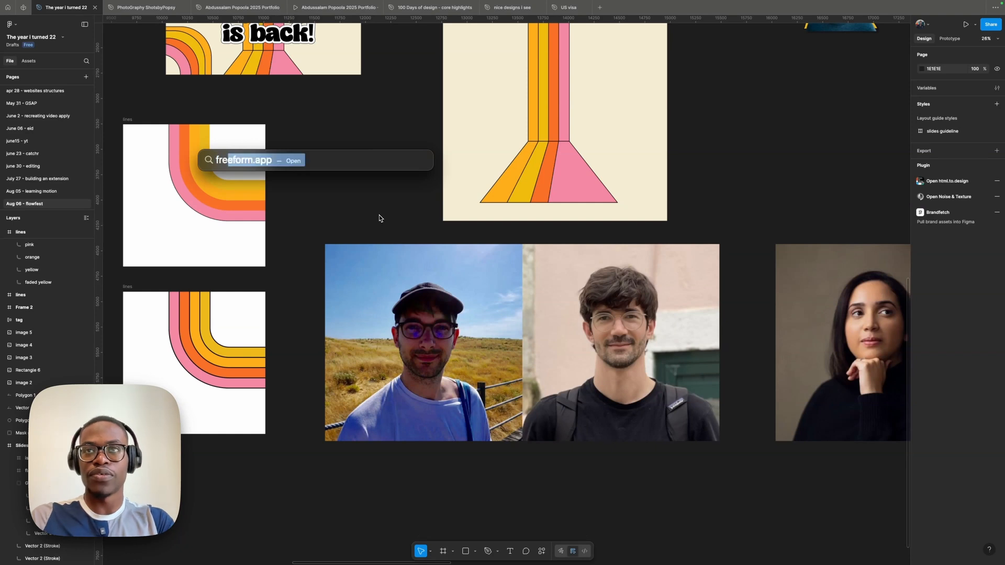
key("Return")
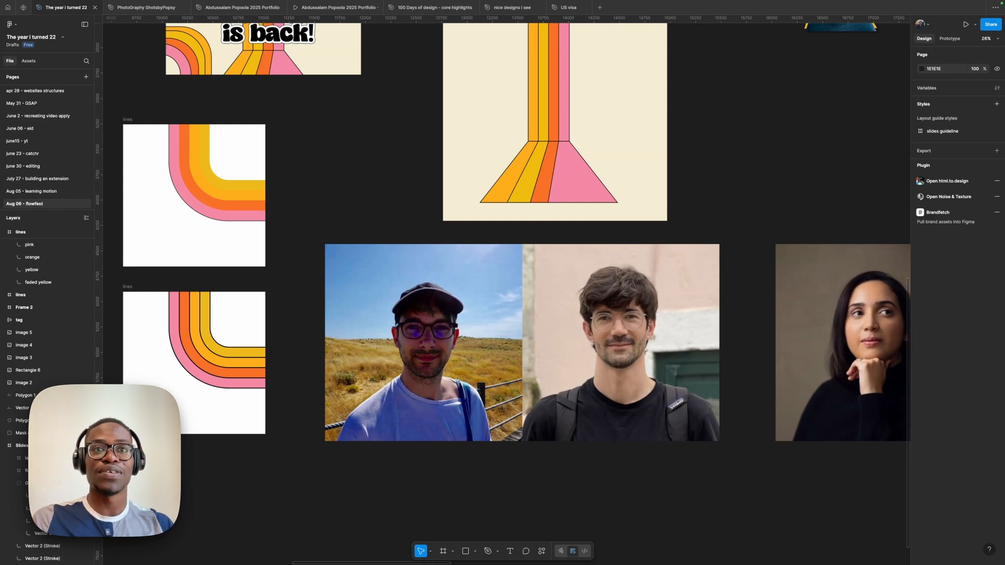
key("ctrl+Left")
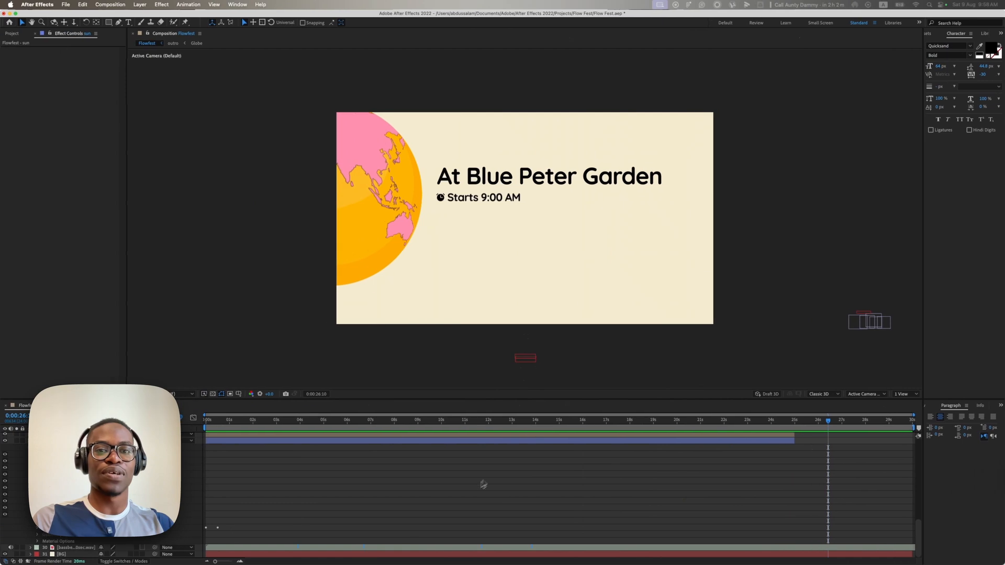
left_click_drag(210, 564, 467, 140)
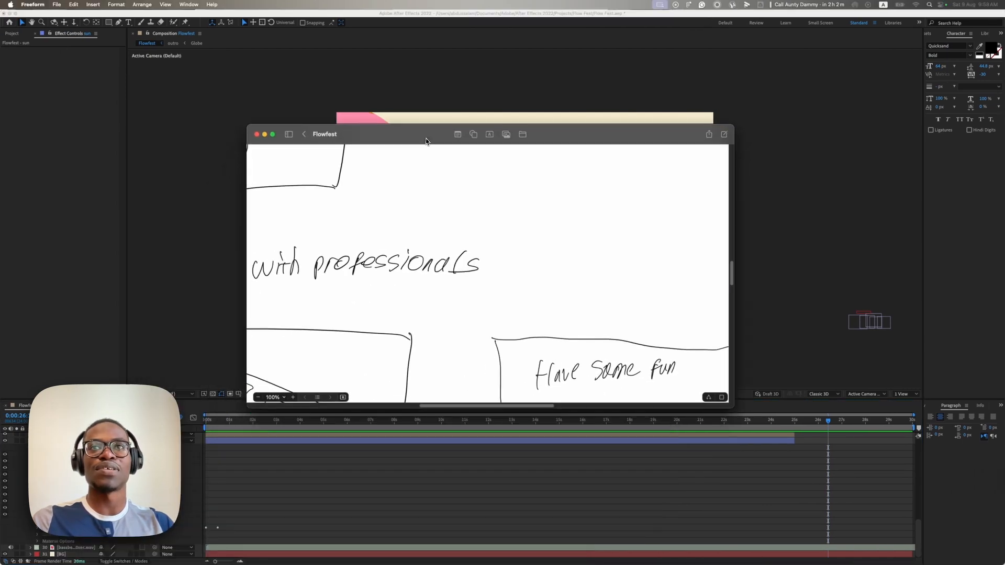
left_click_drag(384, 140, 433, 22)
double_click(433, 22)
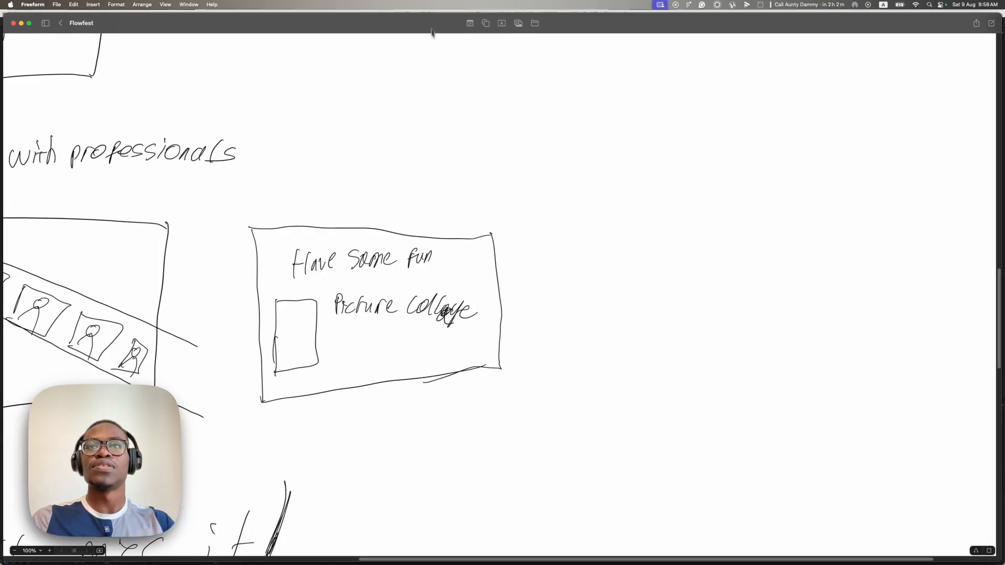
Step: Read the handwritten notes from the "Have some fun" picture collage sketch down to the "Don't miss it!" date and venue
scroll(592, 225, "down", 3)
scroll(599, 229, "down", 5)
scroll(575, 241, "left", 3)
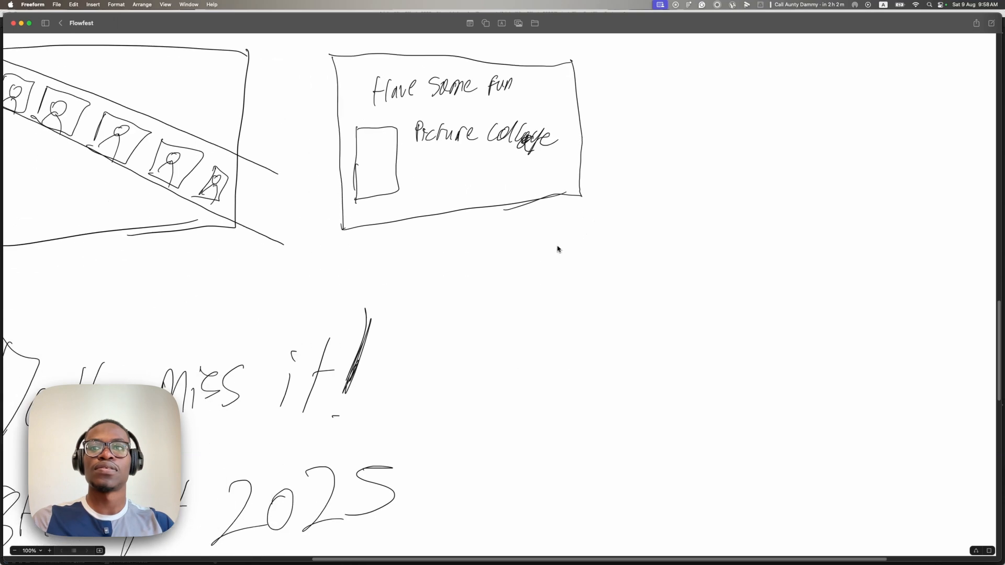
scroll(518, 262, "down", 5)
scroll(459, 286, "down", 2)
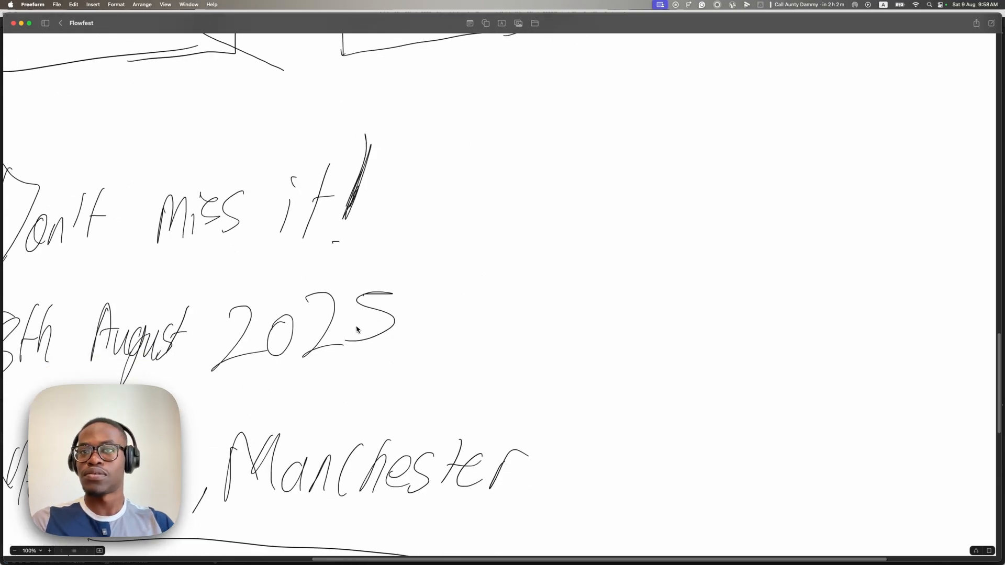
scroll(358, 330, "up", 4)
scroll(357, 330, "down", 2)
scroll(357, 330, "down", 2)
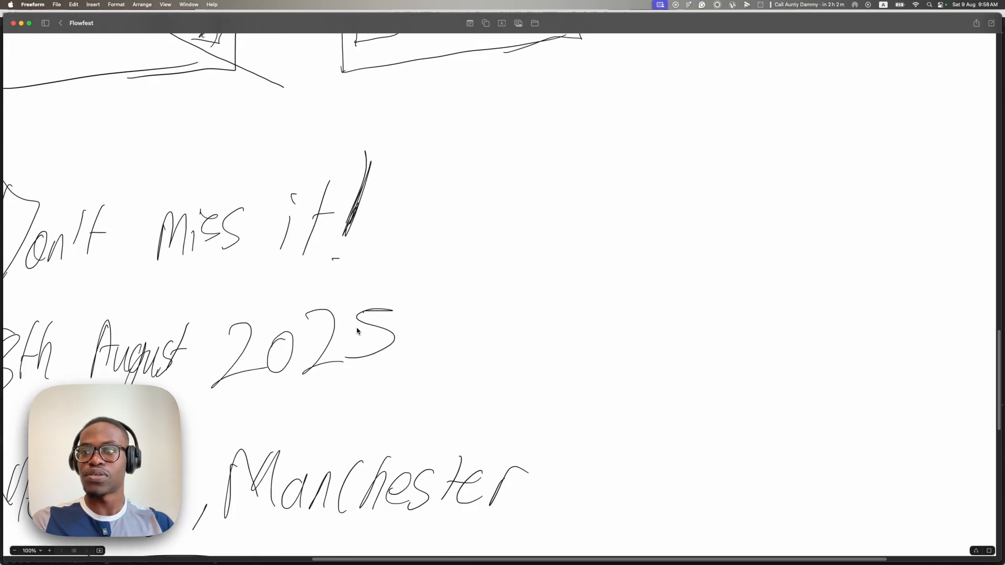
scroll(357, 331, "right", 3)
scroll(357, 330, "down", 1)
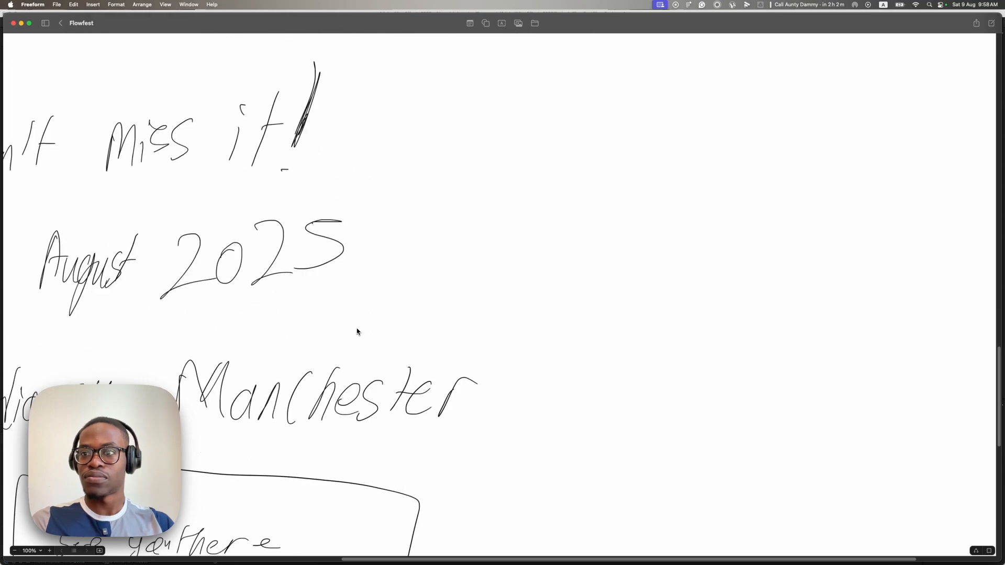
scroll(358, 331, "up", 1)
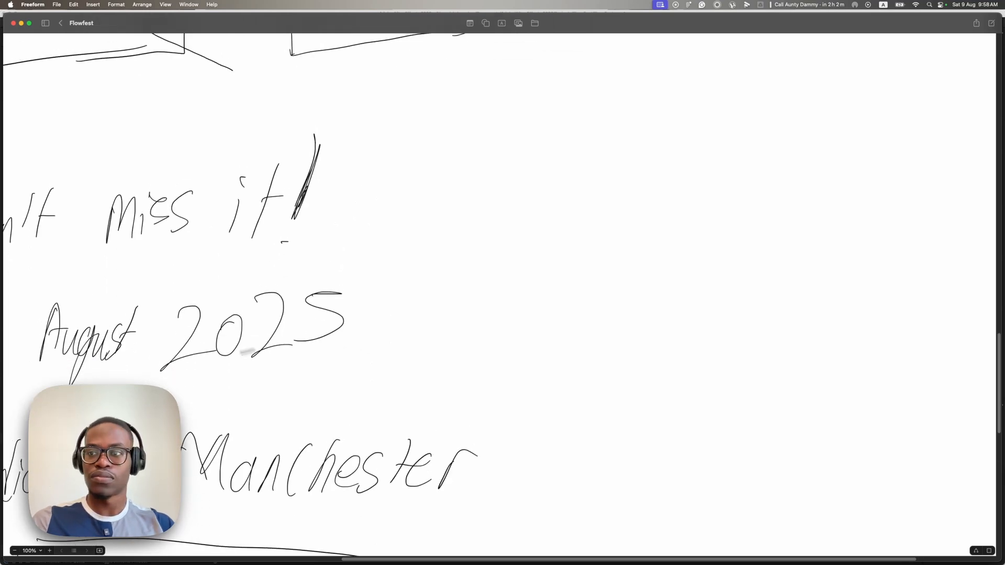
Step: View the whole board at 10%, then enlarge the first storyboard group to 75% and leave it deselected
left_click(16, 552)
left_click(15, 552)
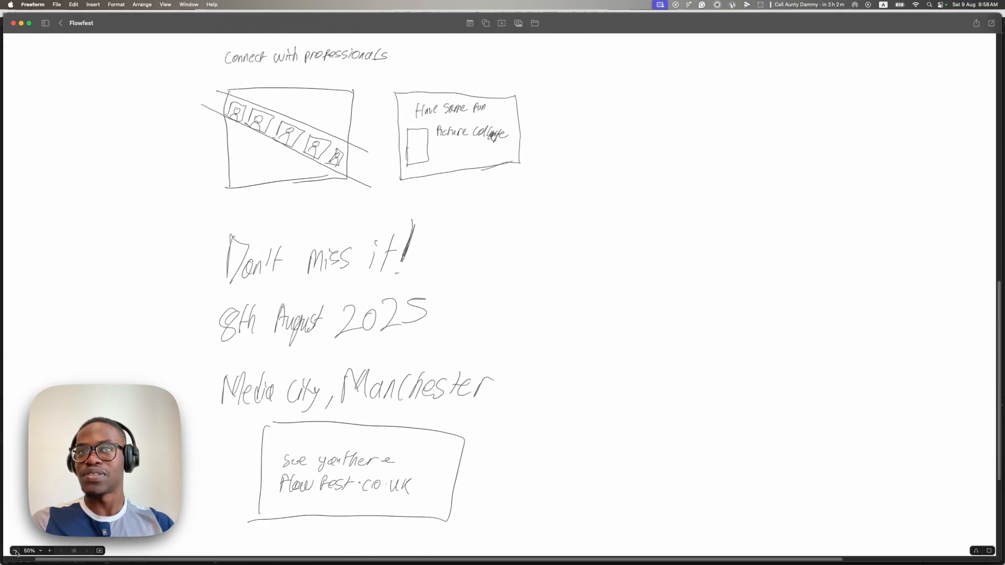
left_click(16, 552)
left_click(16, 552)
left_click(447, 170)
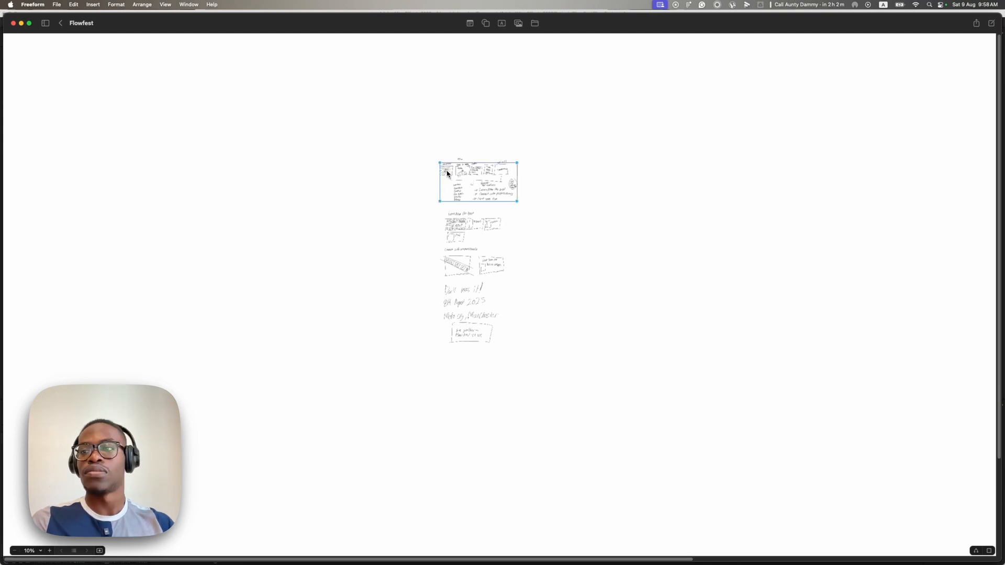
key("super+equal")
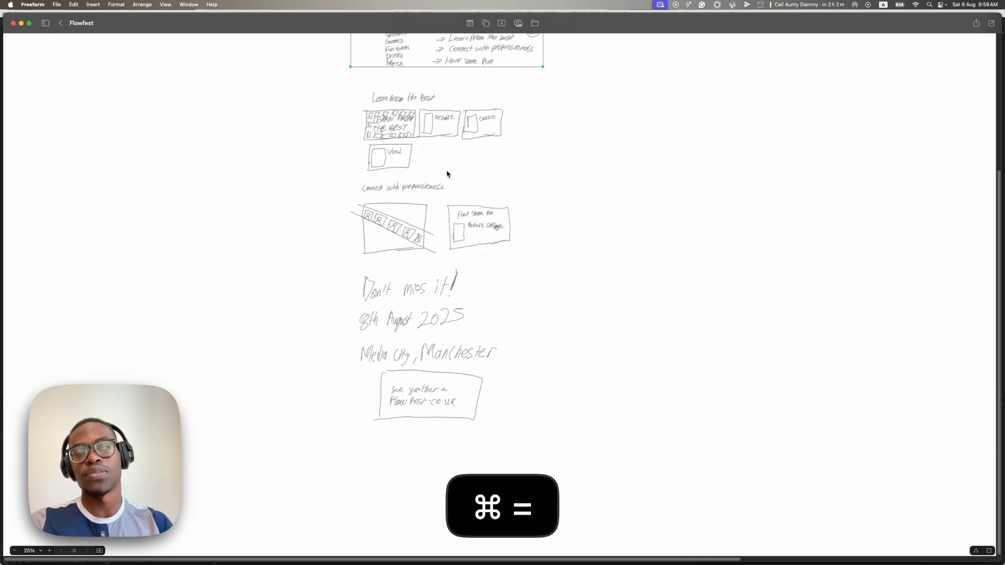
scroll(396, 173, "up", 3)
scroll(367, 157, "up", 3)
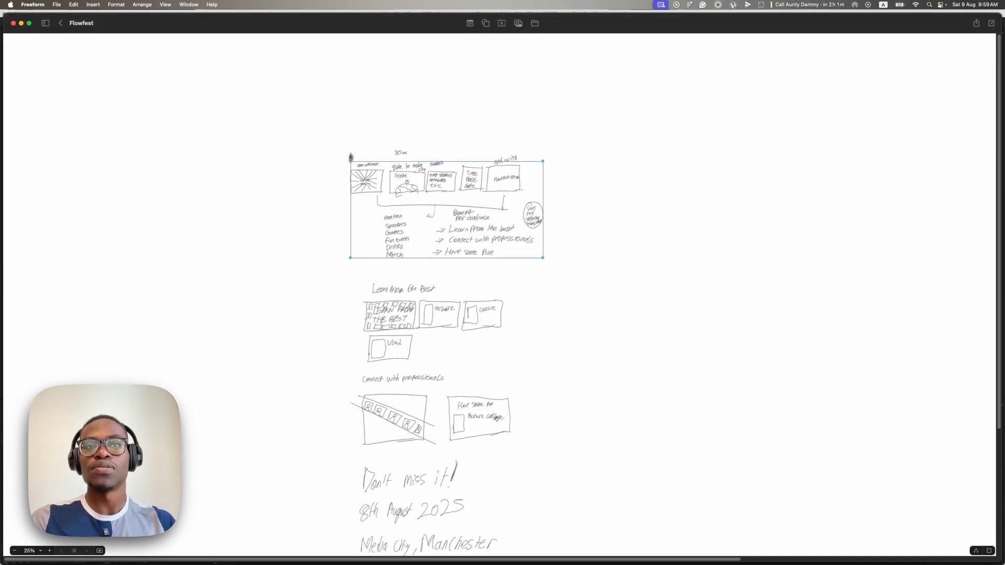
key("super+equal")
key("super+equal")
scroll(336, 178, "up", 3)
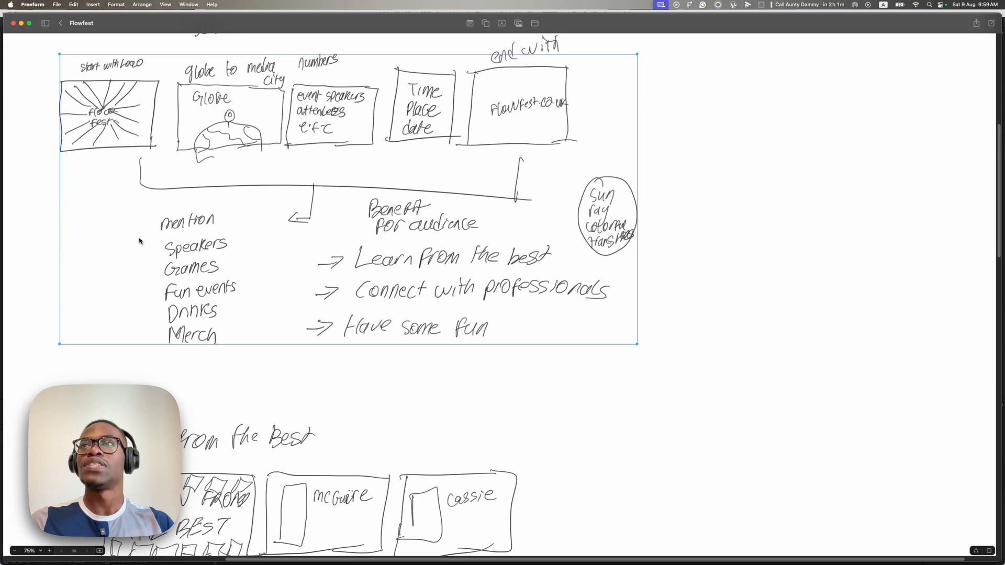
left_click(54, 215)
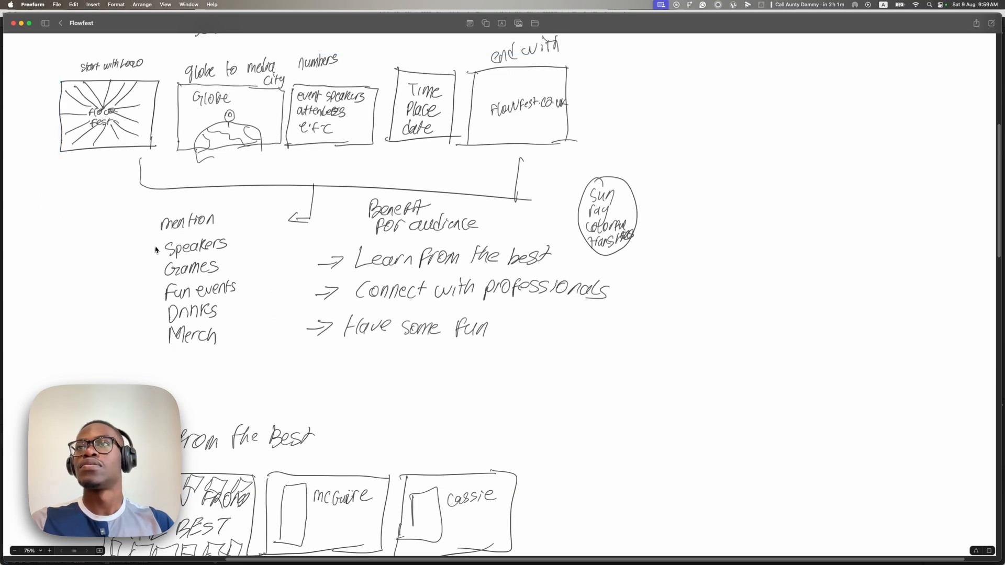
Step: Examine the "30 sec" storyboard, its audience benefit notes, and the "Learn from the Best" sketches below
scroll(127, 207, "left", 5)
scroll(157, 199, "up", 4)
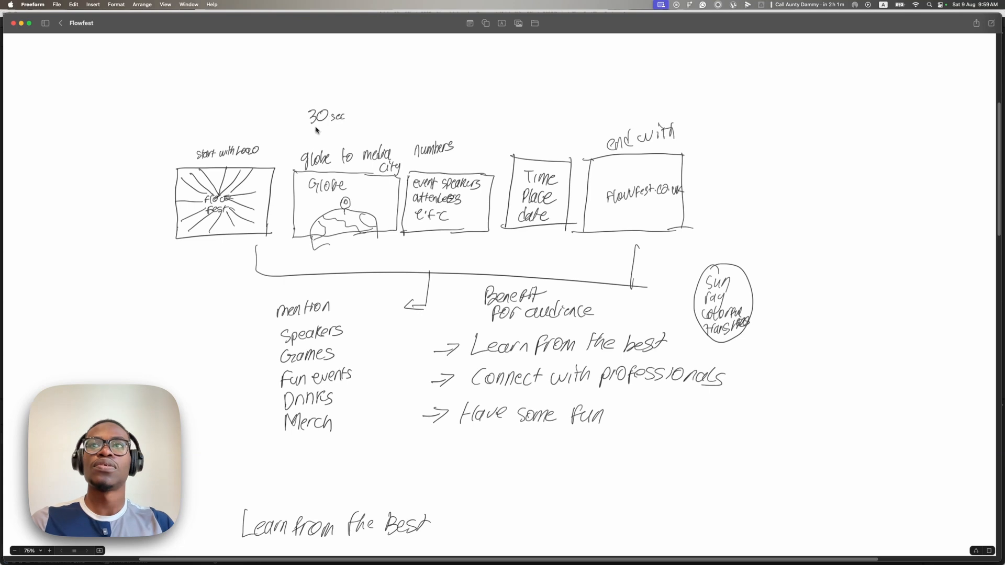
scroll(210, 178, "up", 1)
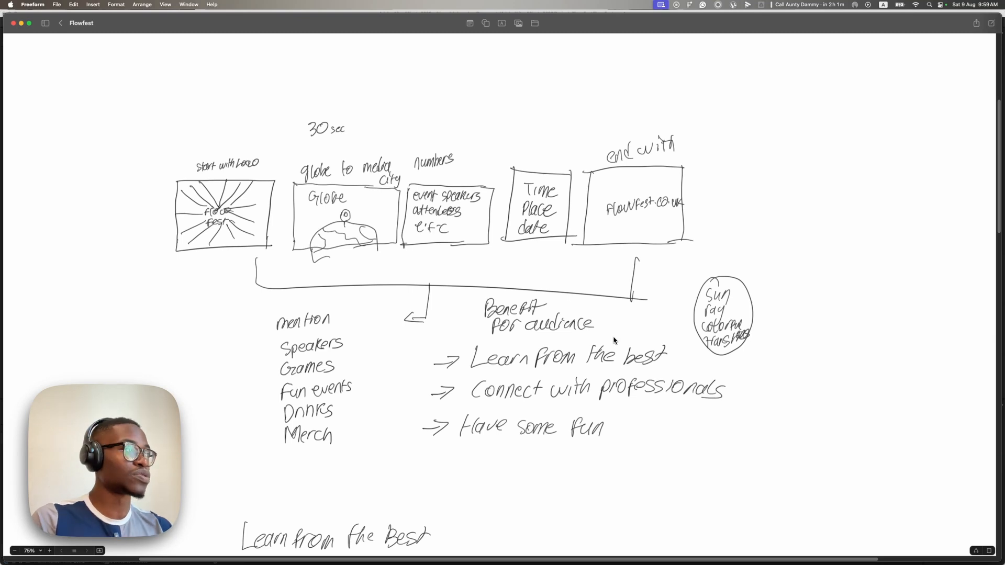
scroll(538, 377, "down", 1)
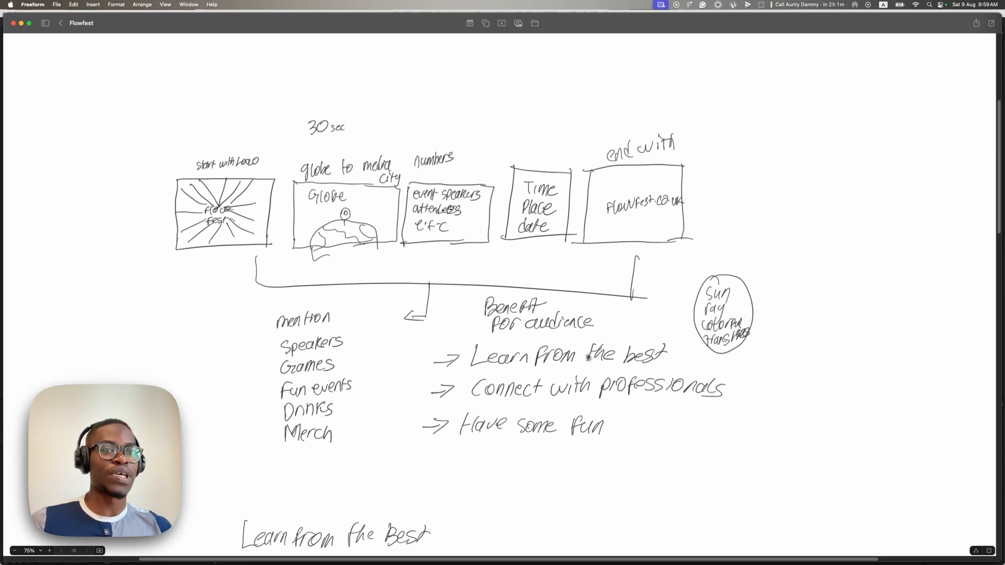
scroll(594, 354, "down", 3)
scroll(539, 399, "down", 2)
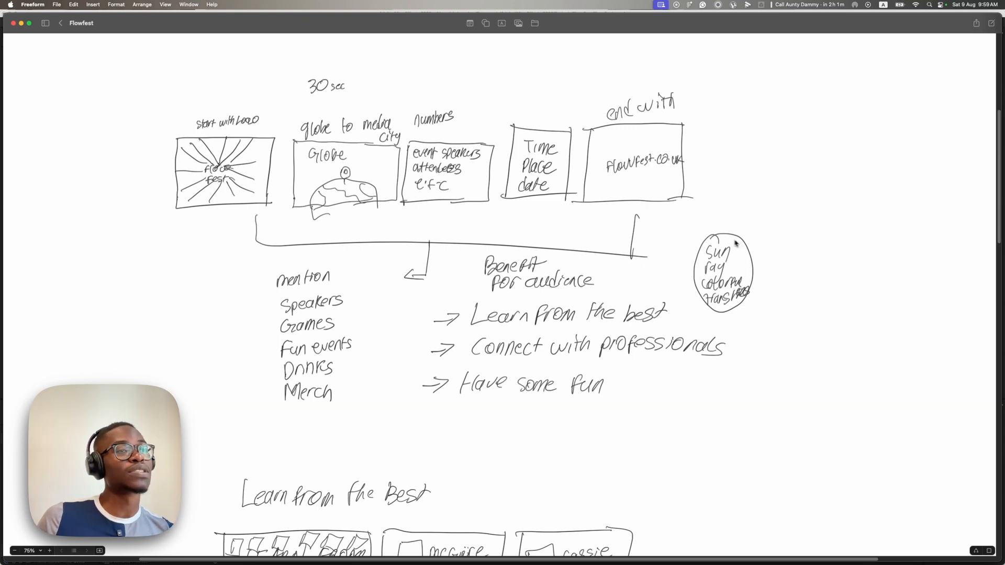
scroll(535, 329, "down", 2)
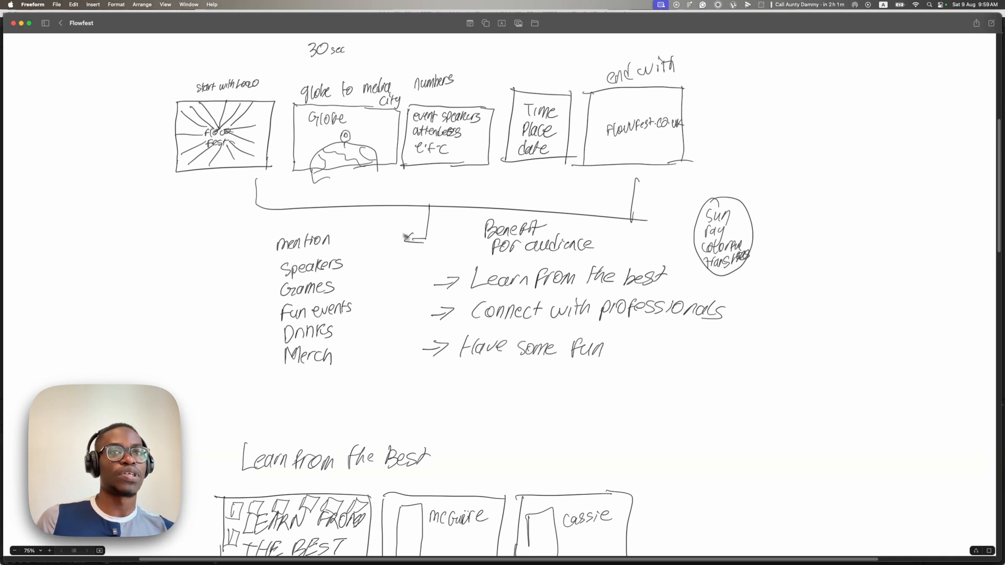
scroll(367, 283, "down", 5)
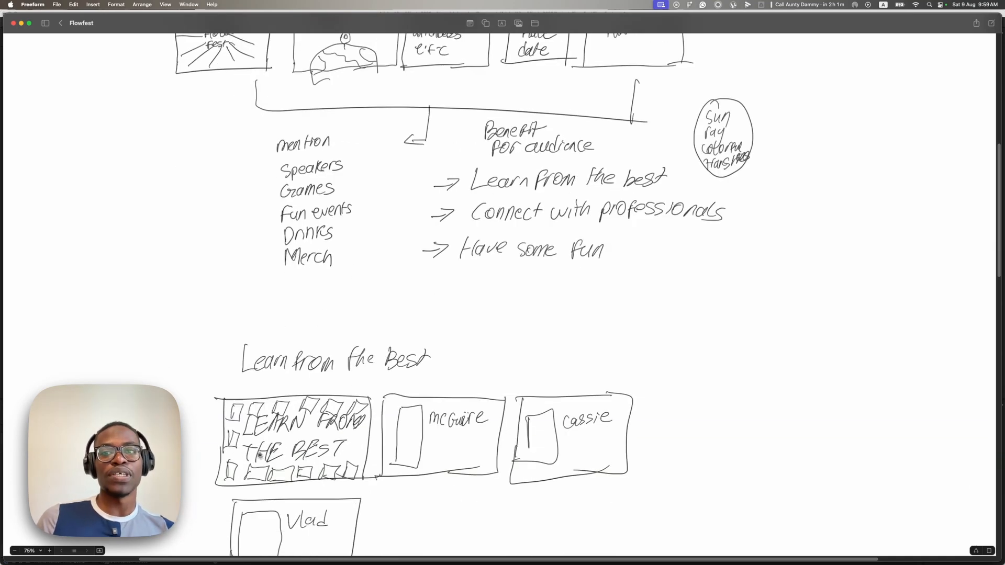